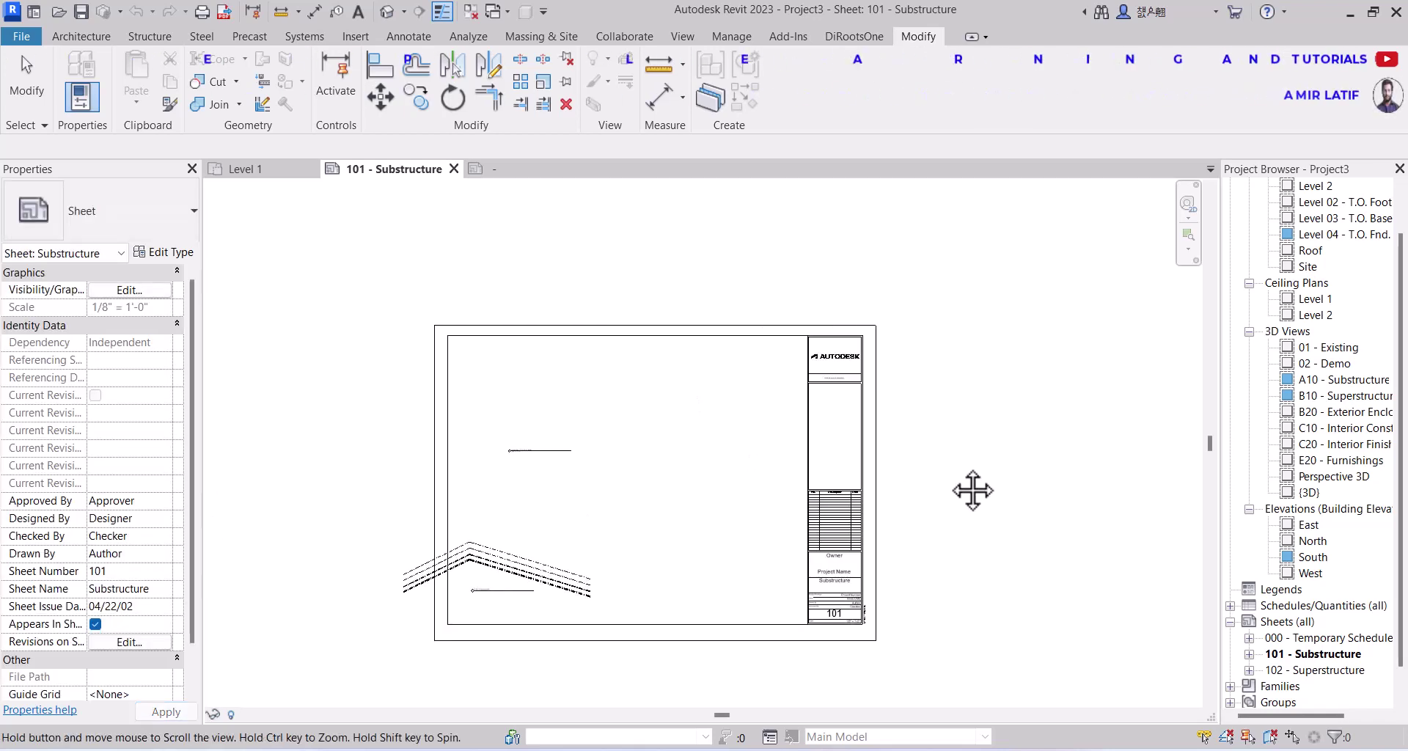
# - Delete both placed viewports from the 101 - Substructure sheet, leaving only its title block
pyautogui.moveTo(873, 383); pyautogui.dragTo(759, 402, button='middle')
pyautogui.click(358, 604)
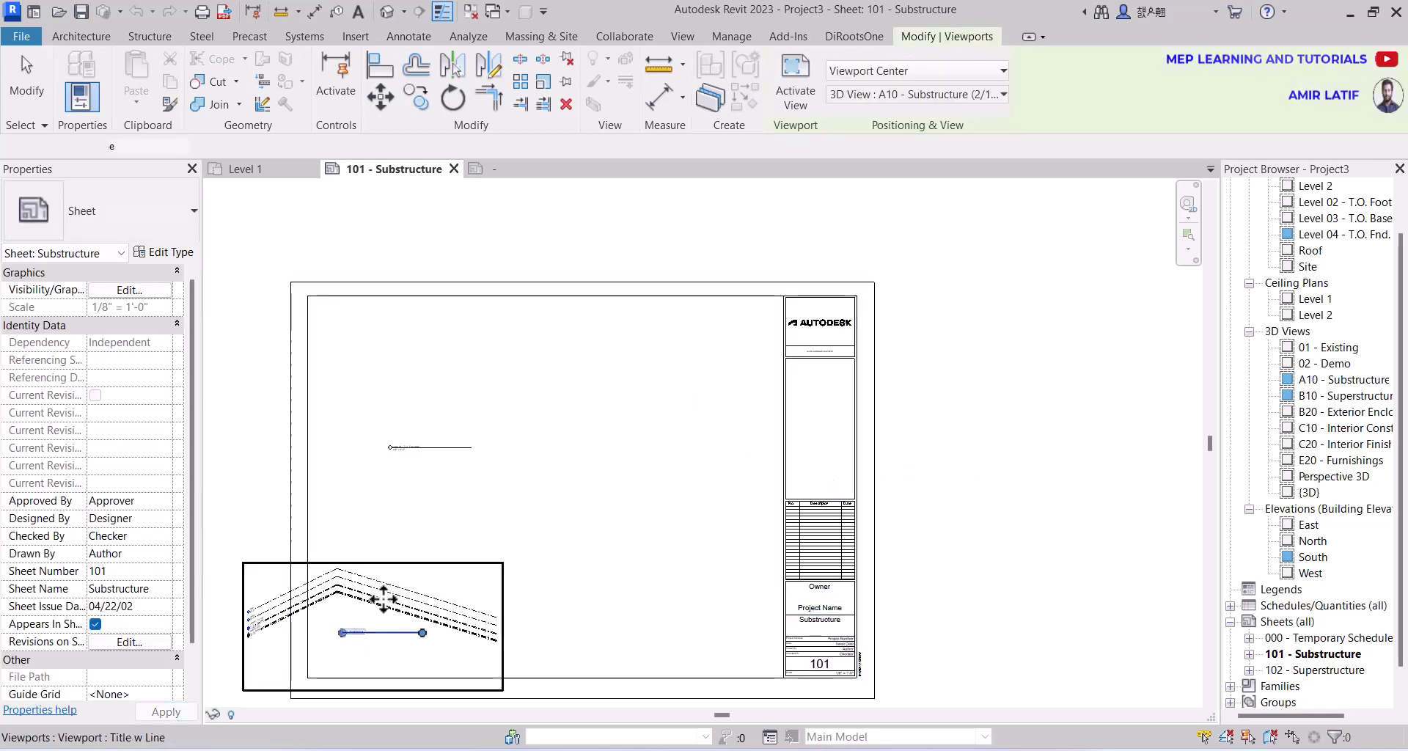
pyautogui.moveTo(459, 559); pyautogui.dragTo(389, 452)
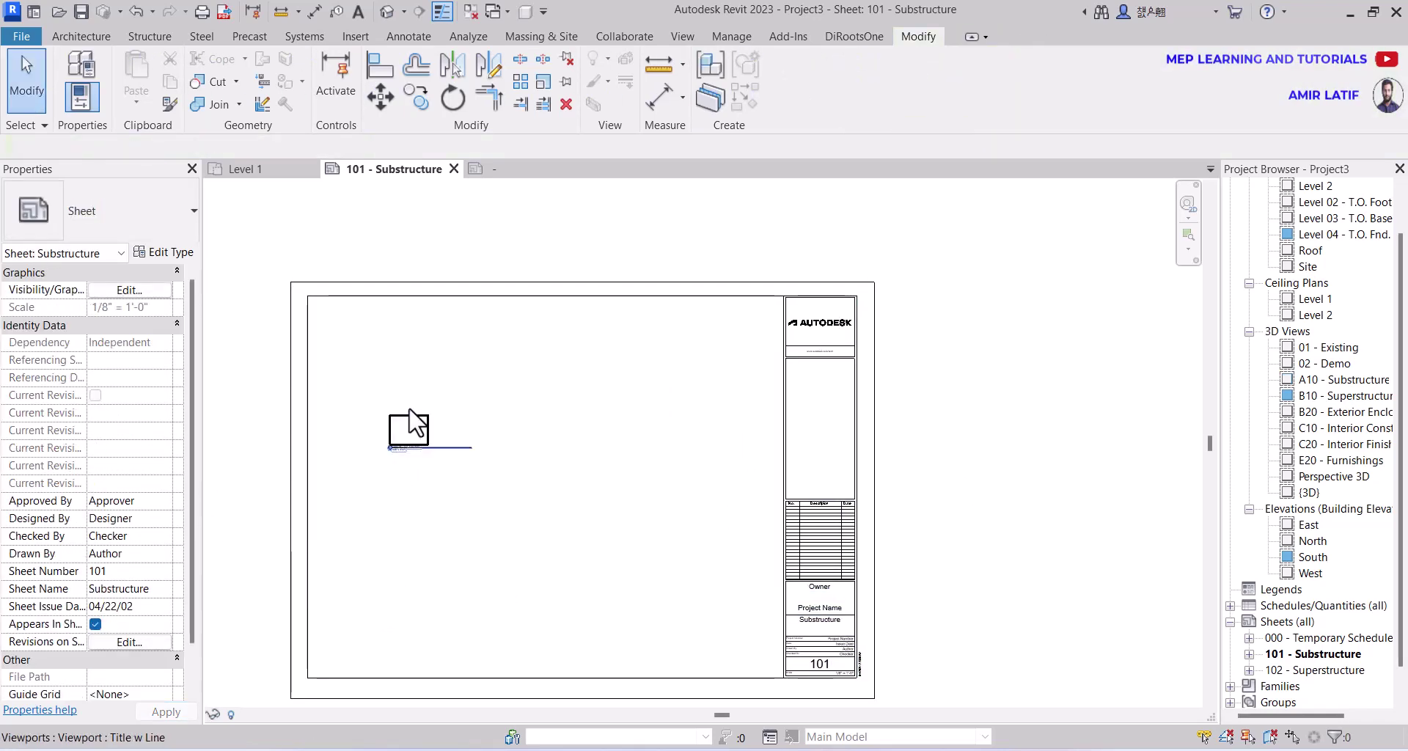
pyautogui.click(400, 426)
pyautogui.press('Delete')
pyautogui.scroll(-1, 505, 480)
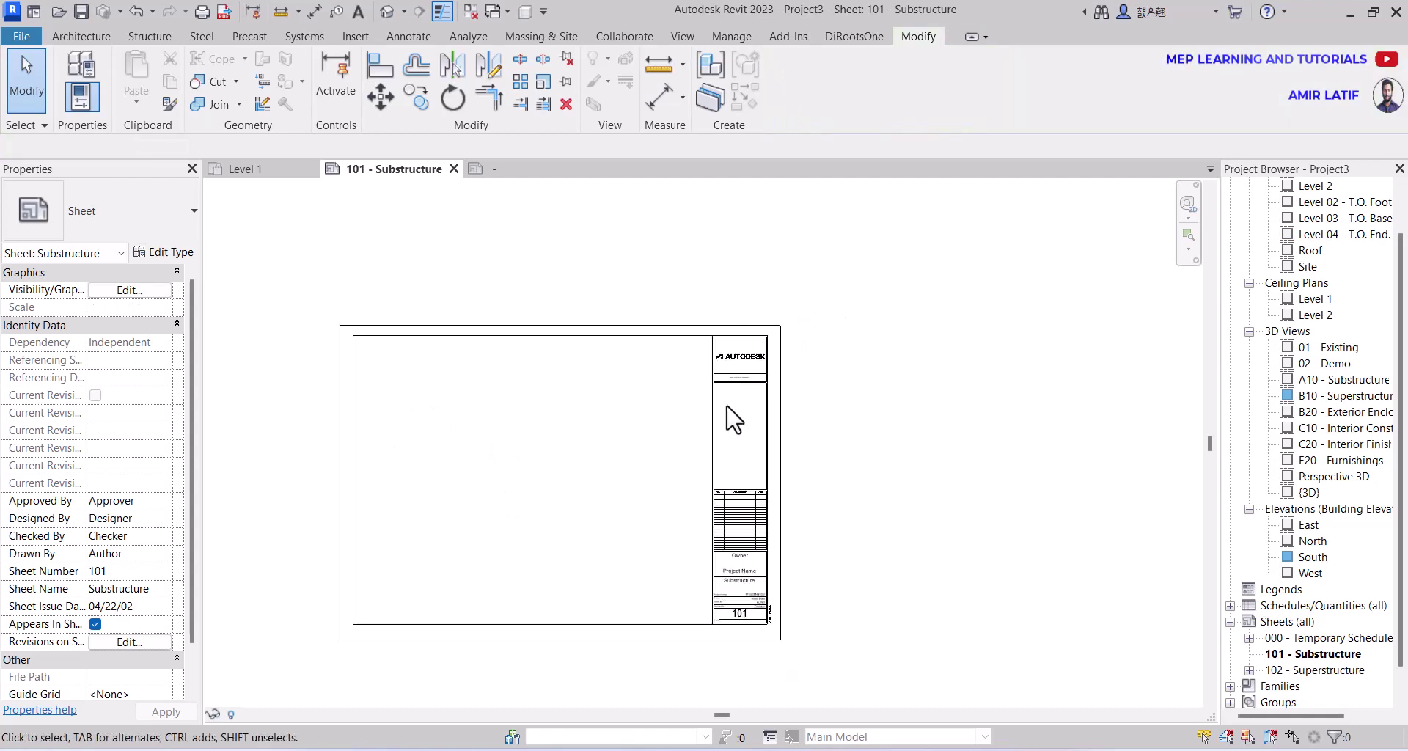
# - Open the sheet's E1 30x42 Horizontal title block family for editing
pyautogui.scroll(4, 729, 414)
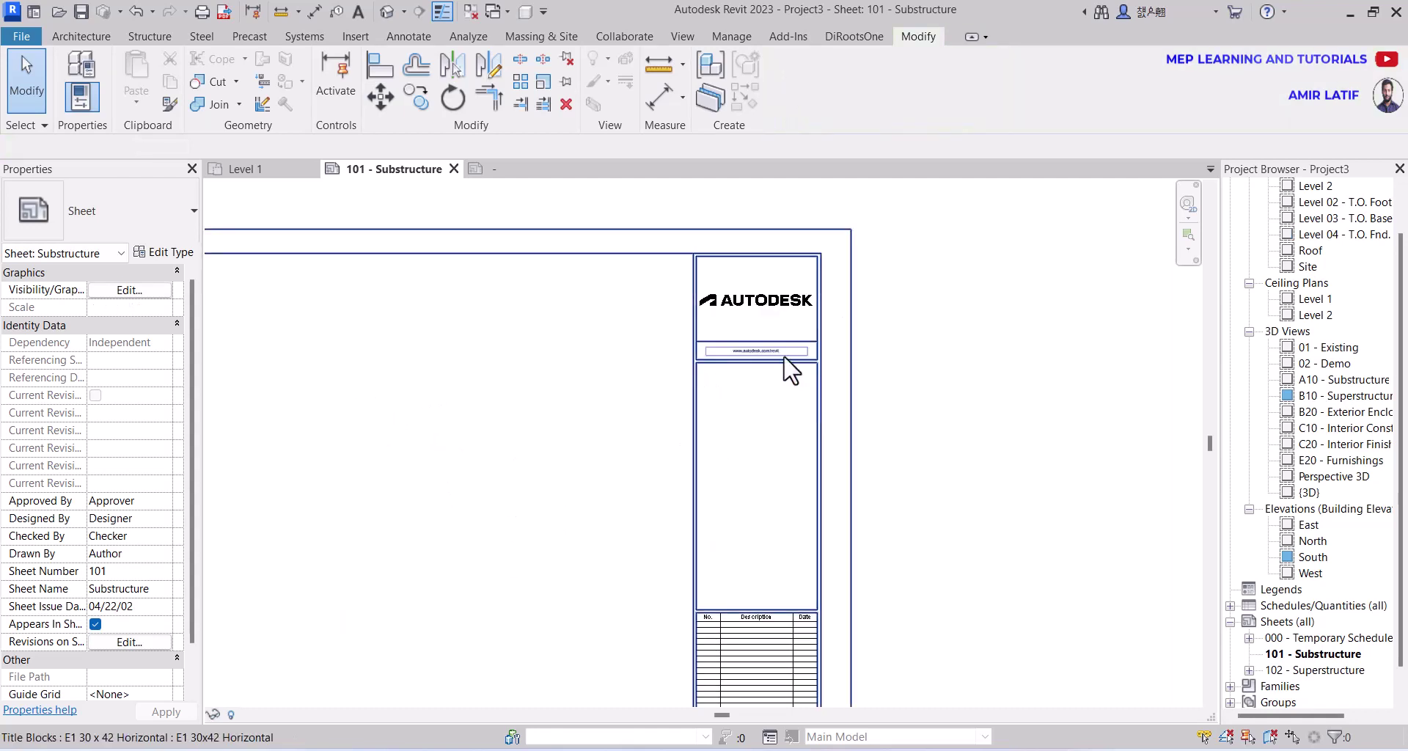
pyautogui.click(822, 451)
pyautogui.rightClick(822, 449)
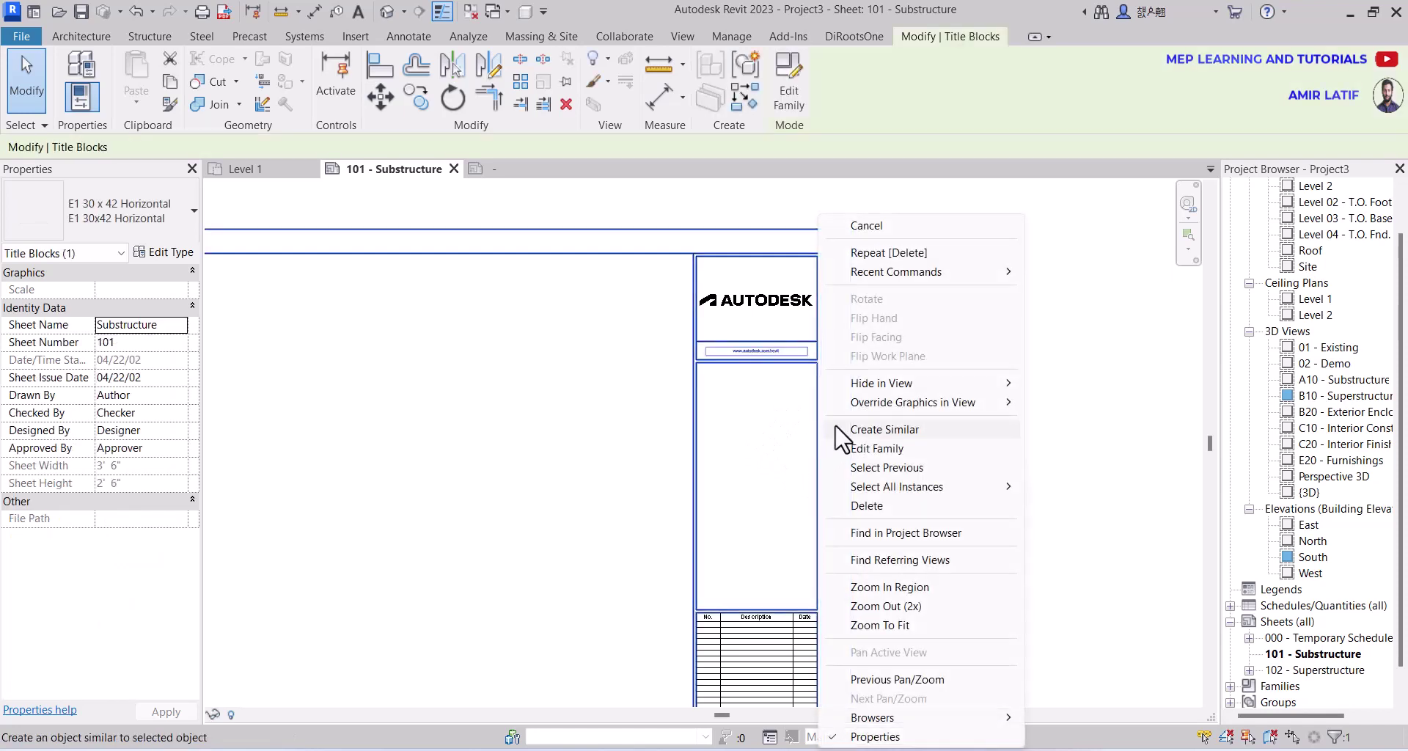
pyautogui.click(884, 450)
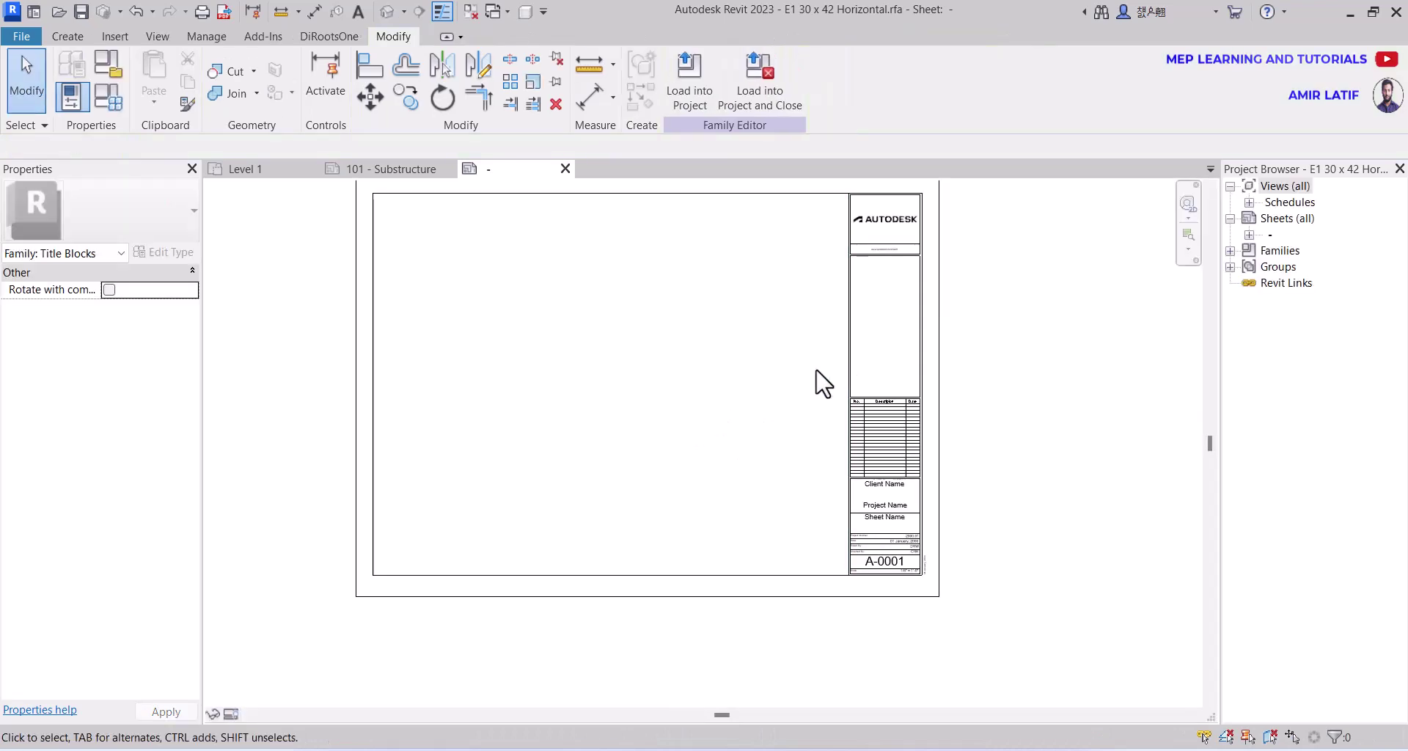
# - Start a new label in the empty box below the website line of the title block
pyautogui.moveTo(823, 382); pyautogui.dragTo(697, 528, button='middle')
pyautogui.scroll(5, 745, 399)
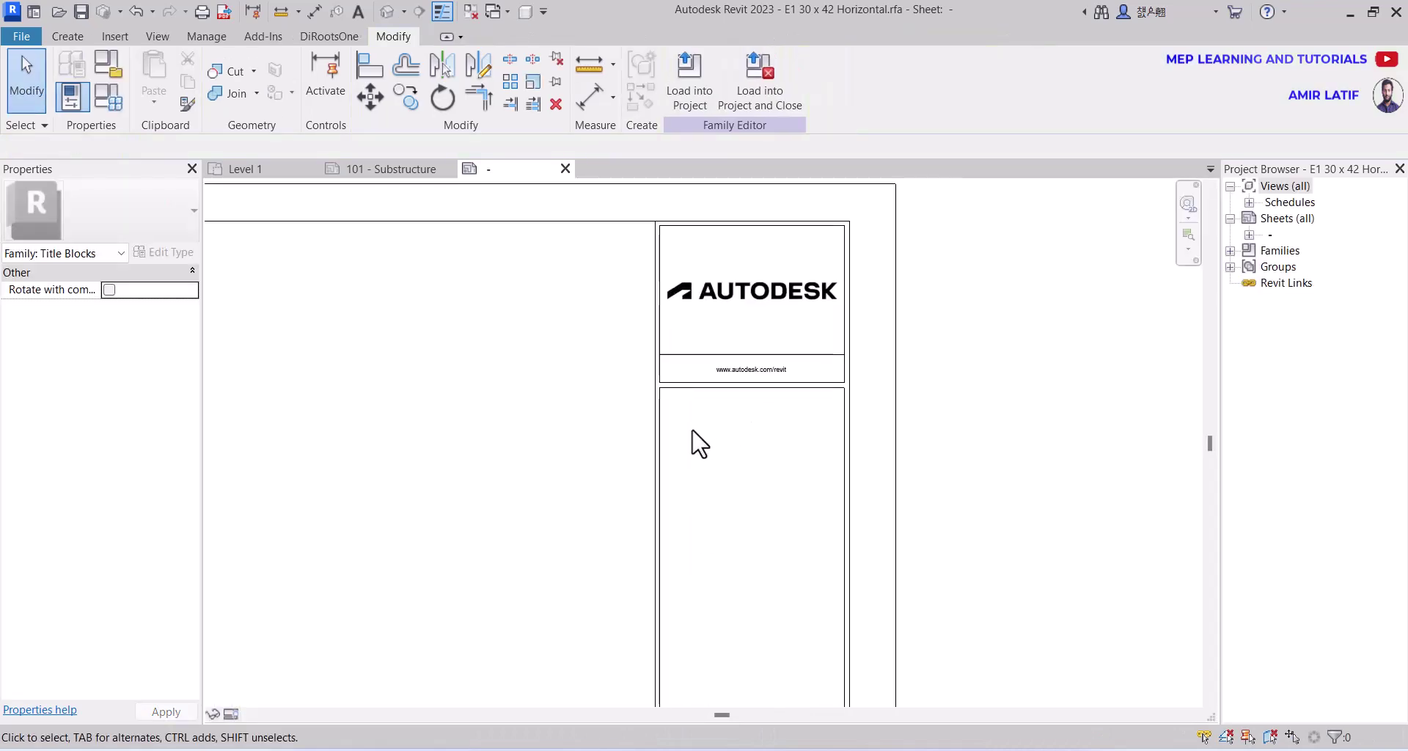
pyautogui.scroll(1, 691, 431)
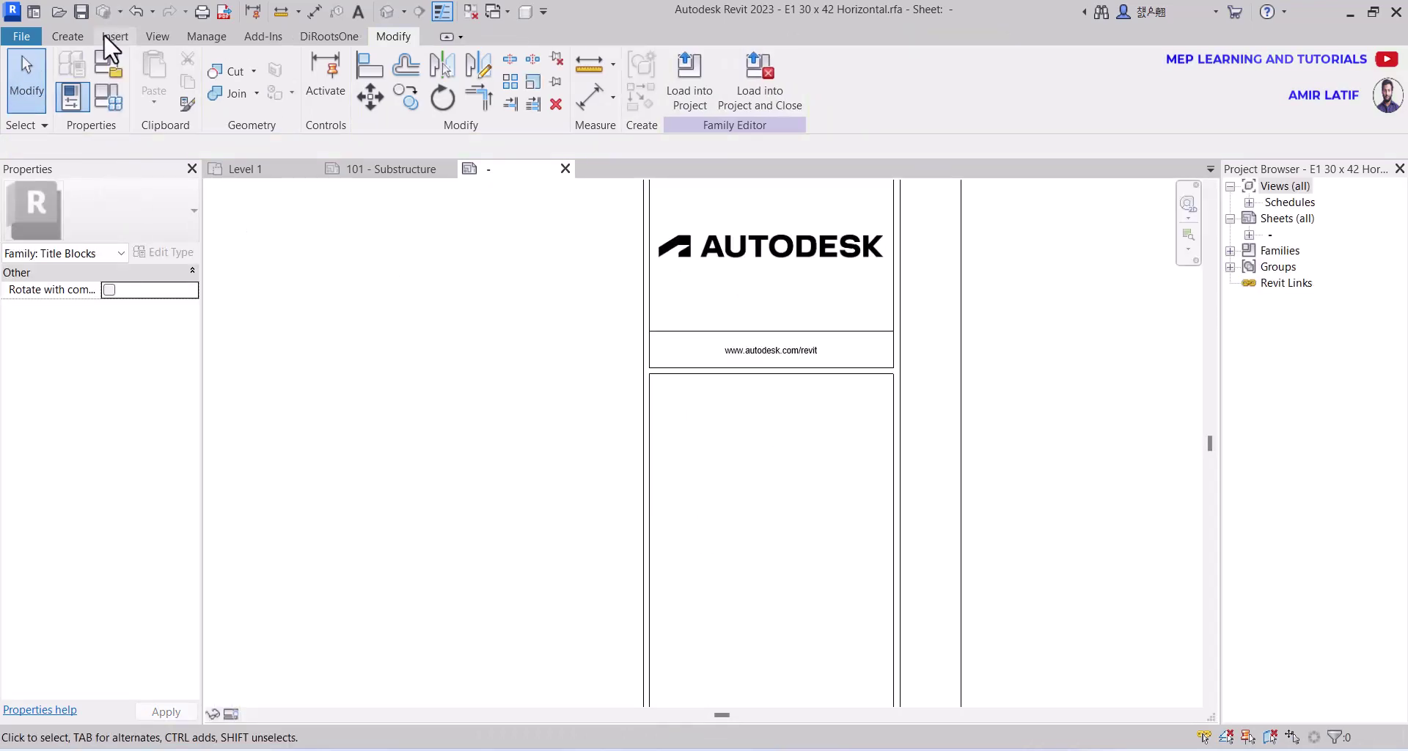
pyautogui.click(73, 42)
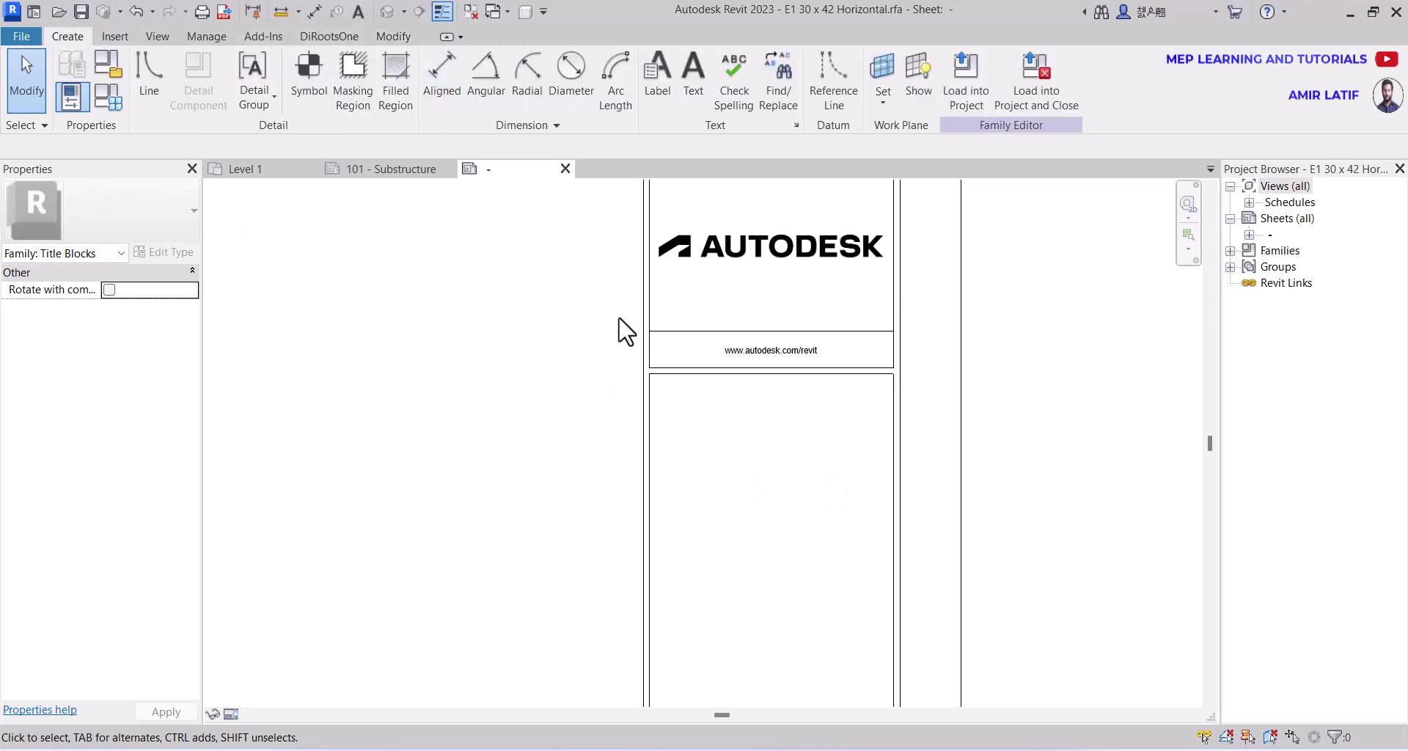
pyautogui.click(650, 85)
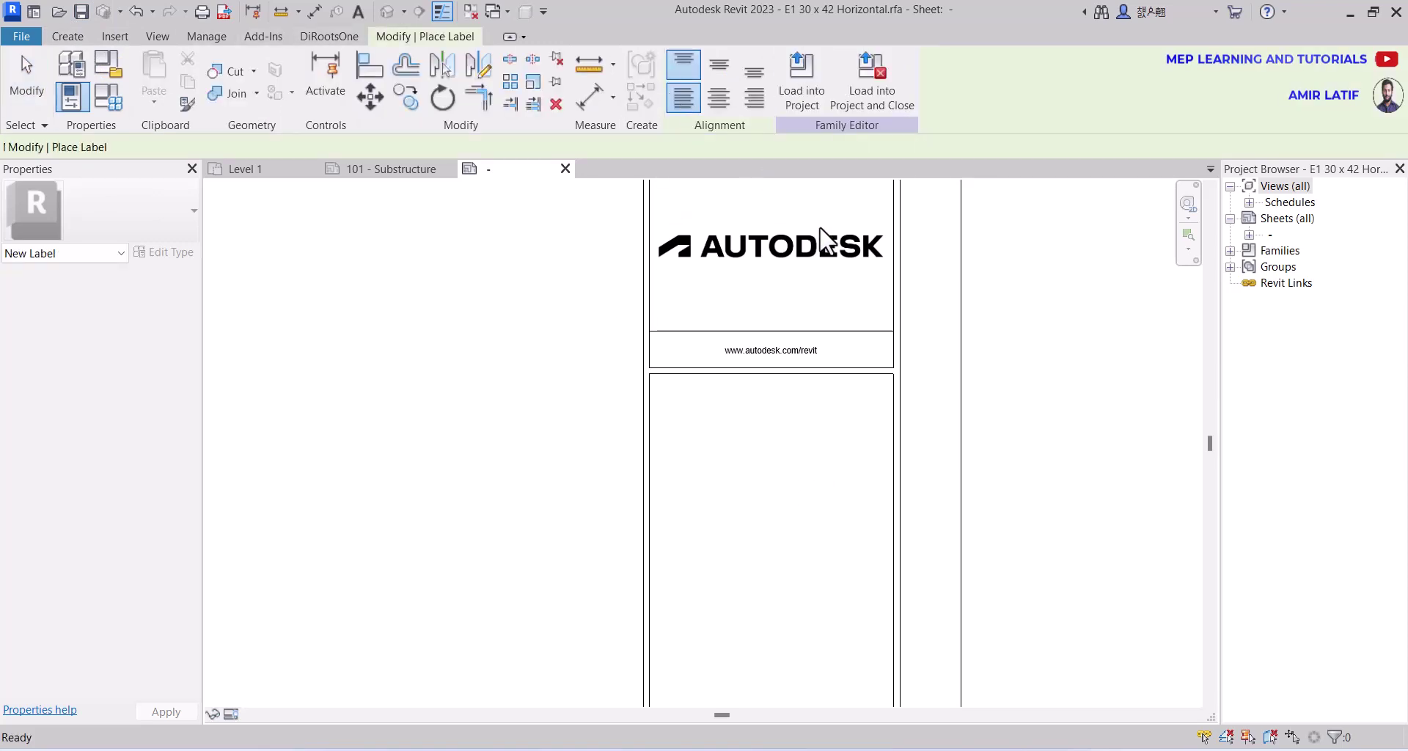
pyautogui.click(689, 445)
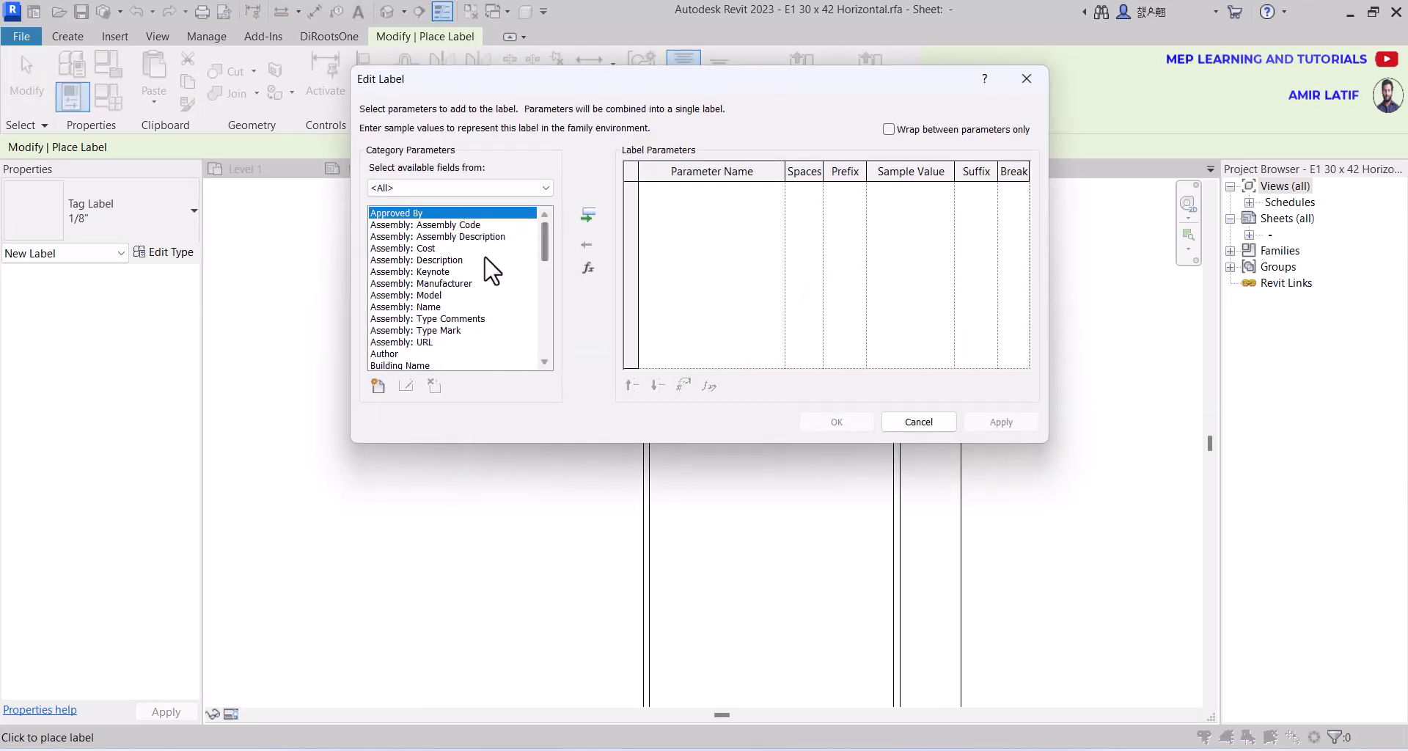
# - Begin adding a shared parameter for the label and delete the "my name" parameter from the ELECTRICAL group
pyautogui.scroll(-4, 498, 269)
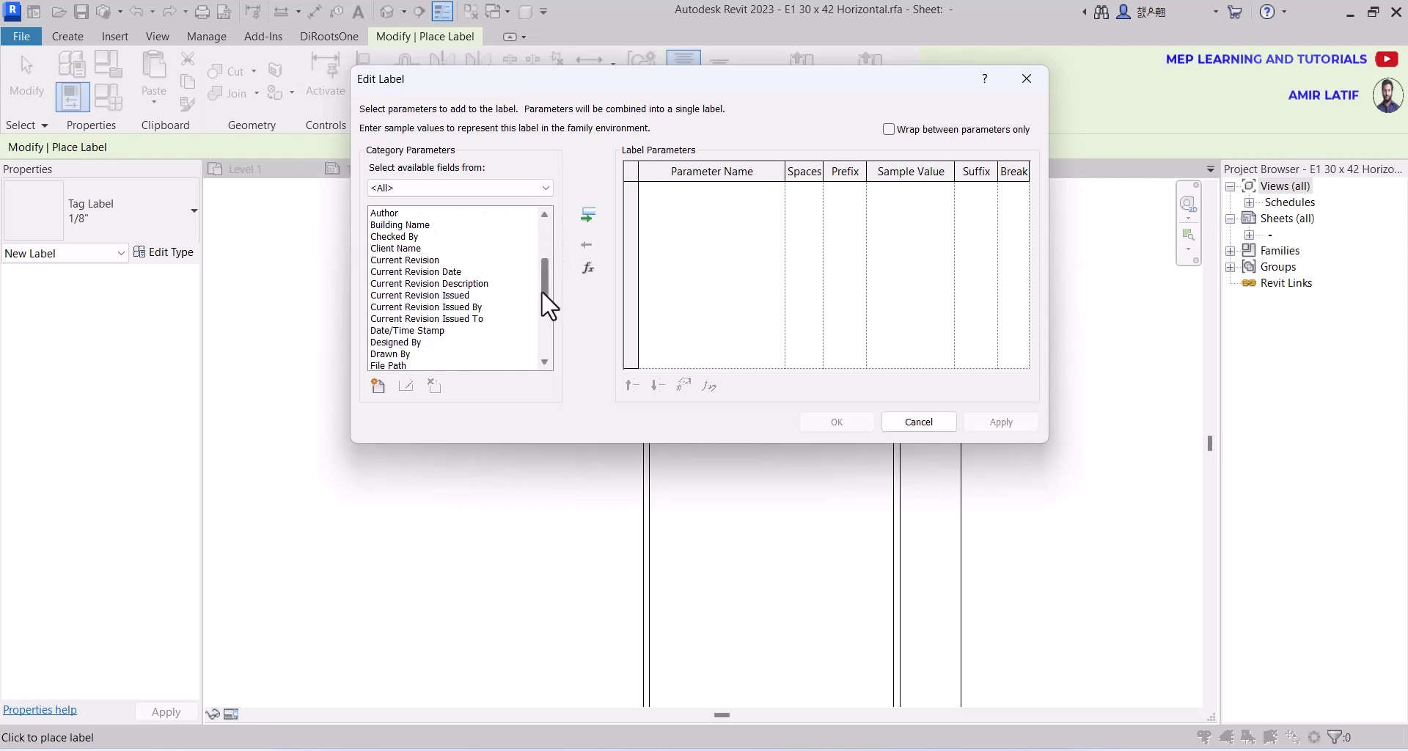
pyautogui.moveTo(541, 292); pyautogui.dragTo(552, 362)
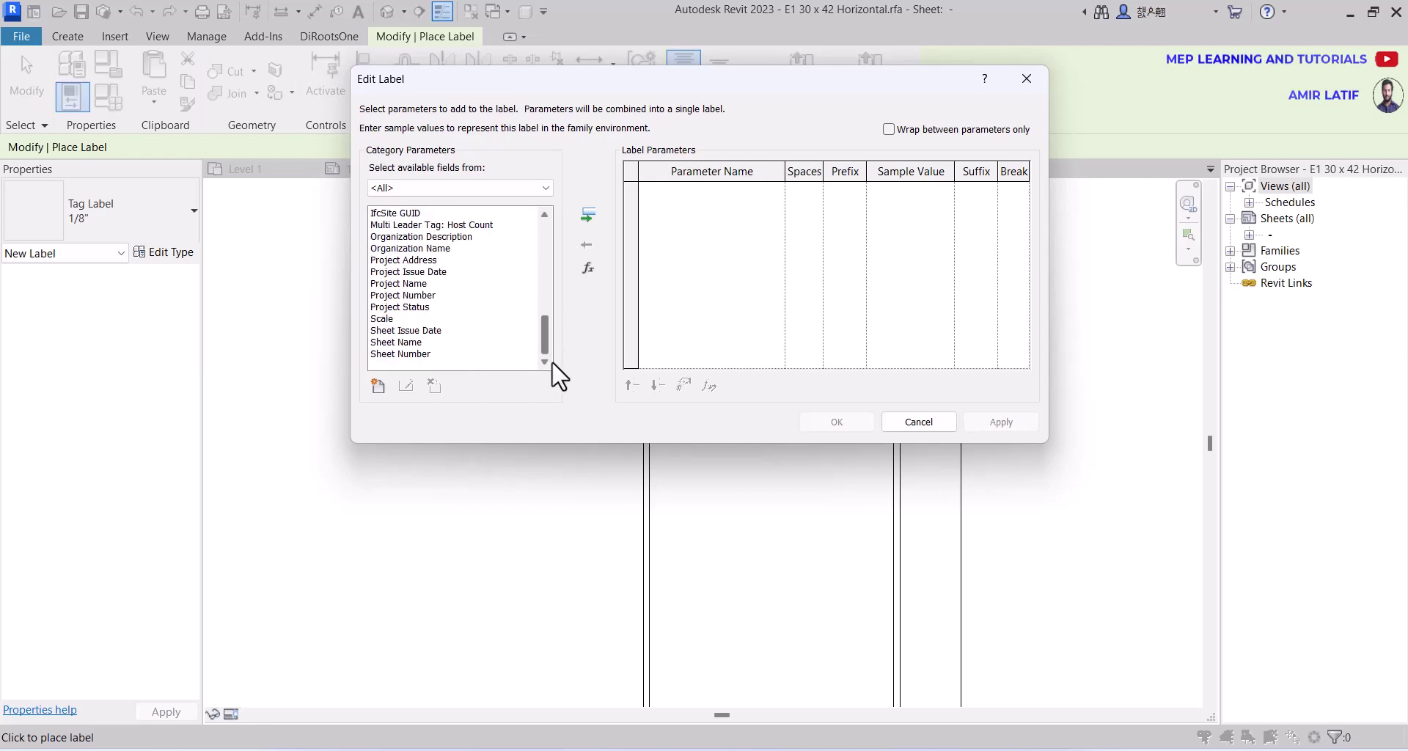
pyautogui.click(379, 386)
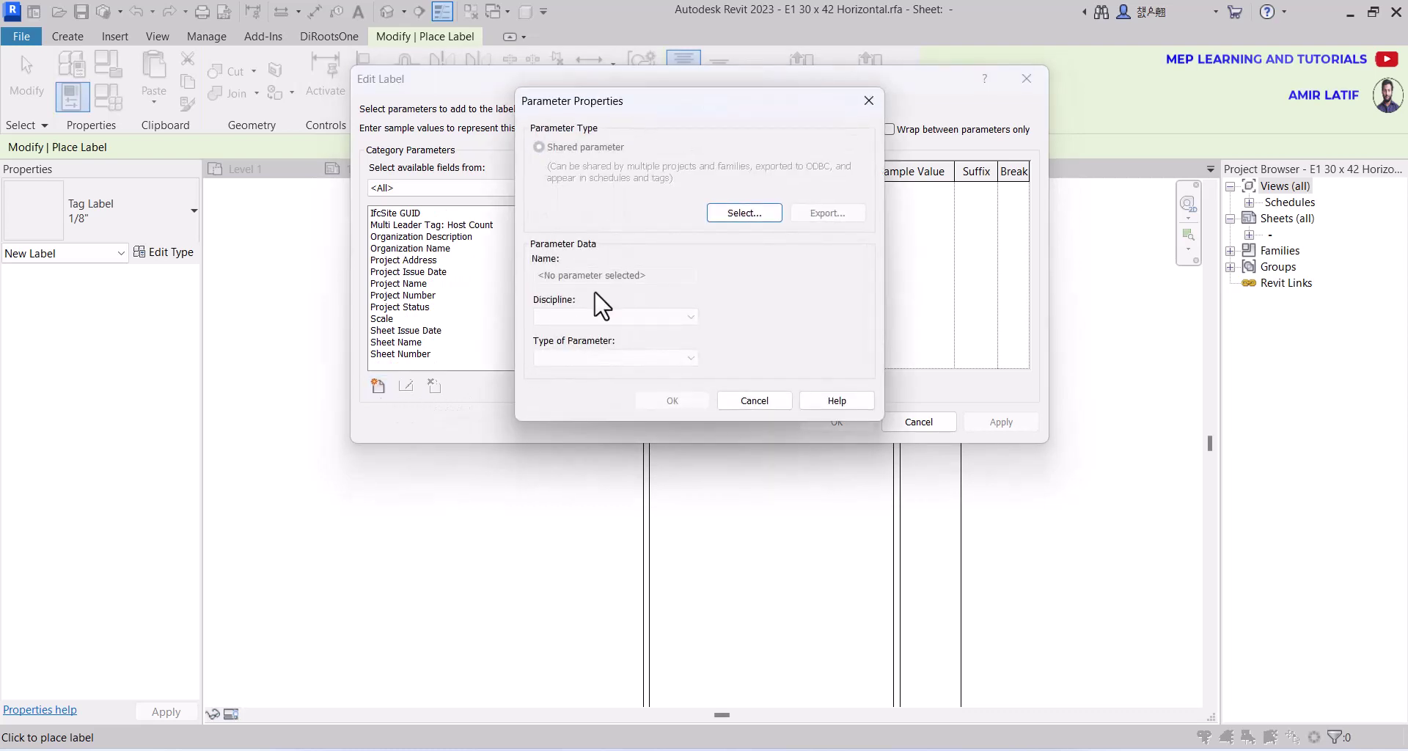
pyautogui.click(733, 212)
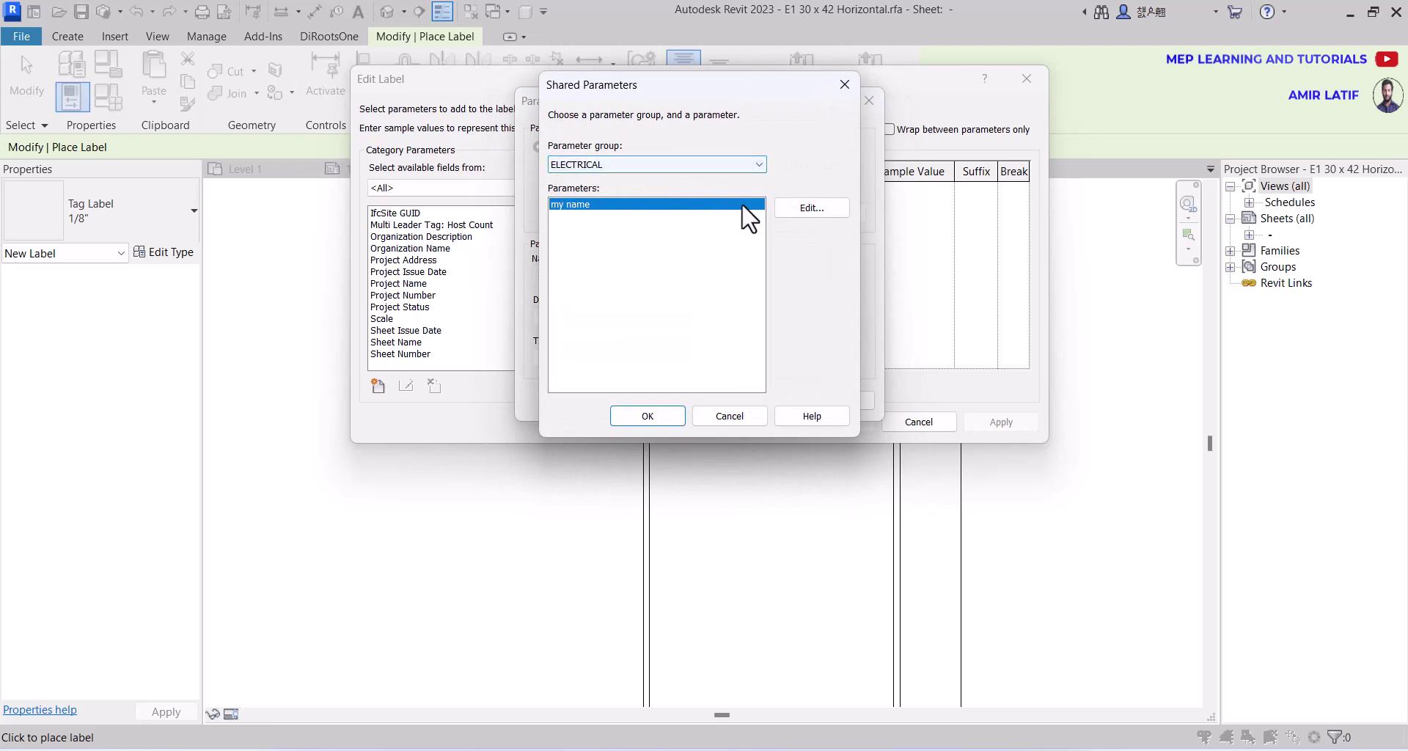
pyautogui.click(807, 208)
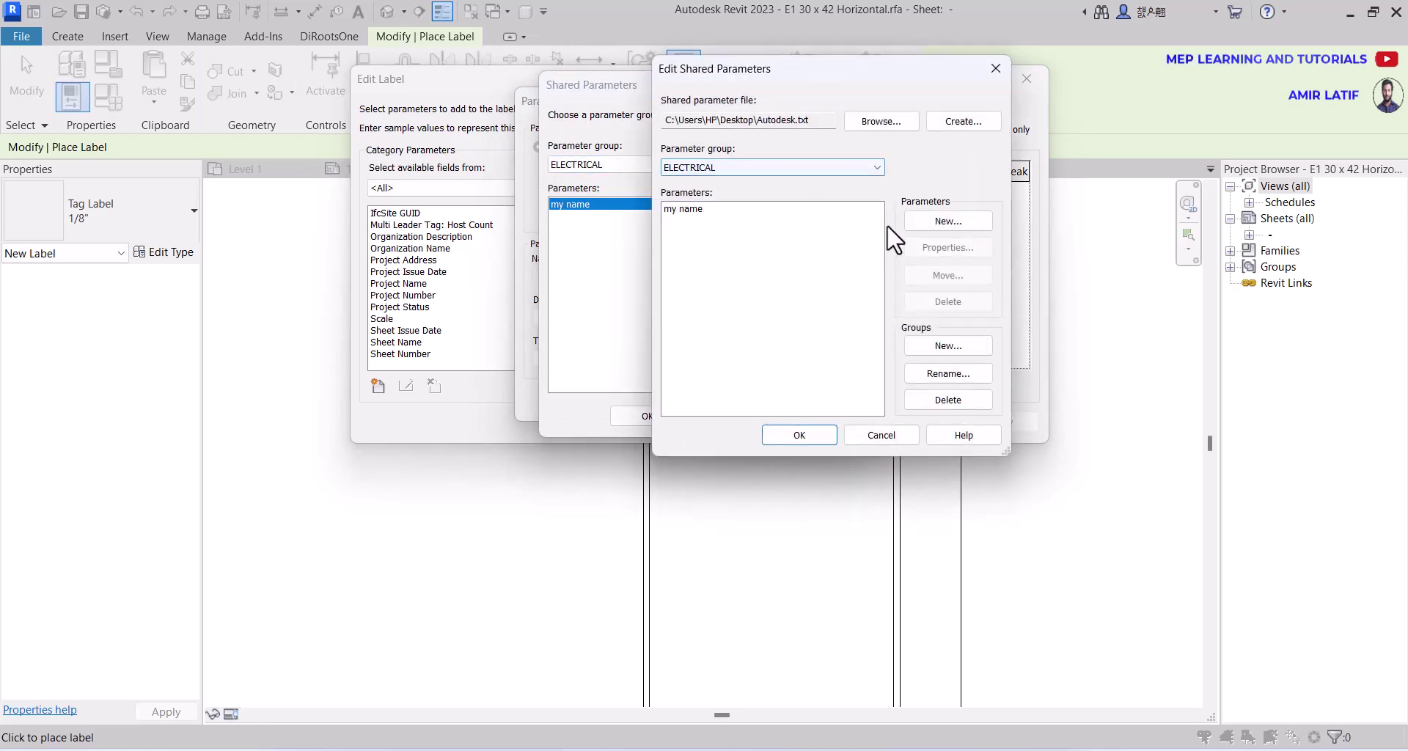
pyautogui.click(677, 209)
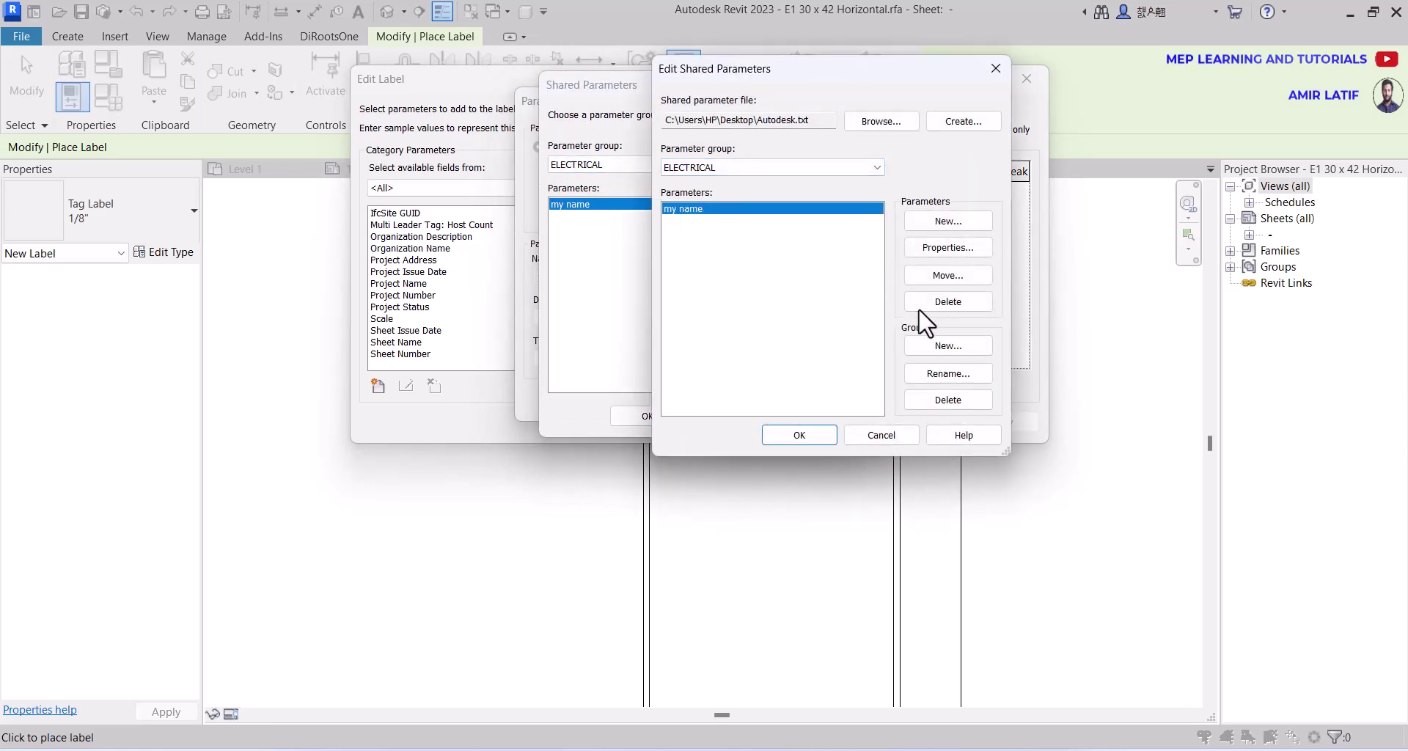
pyautogui.click(937, 303)
pyautogui.click(745, 463)
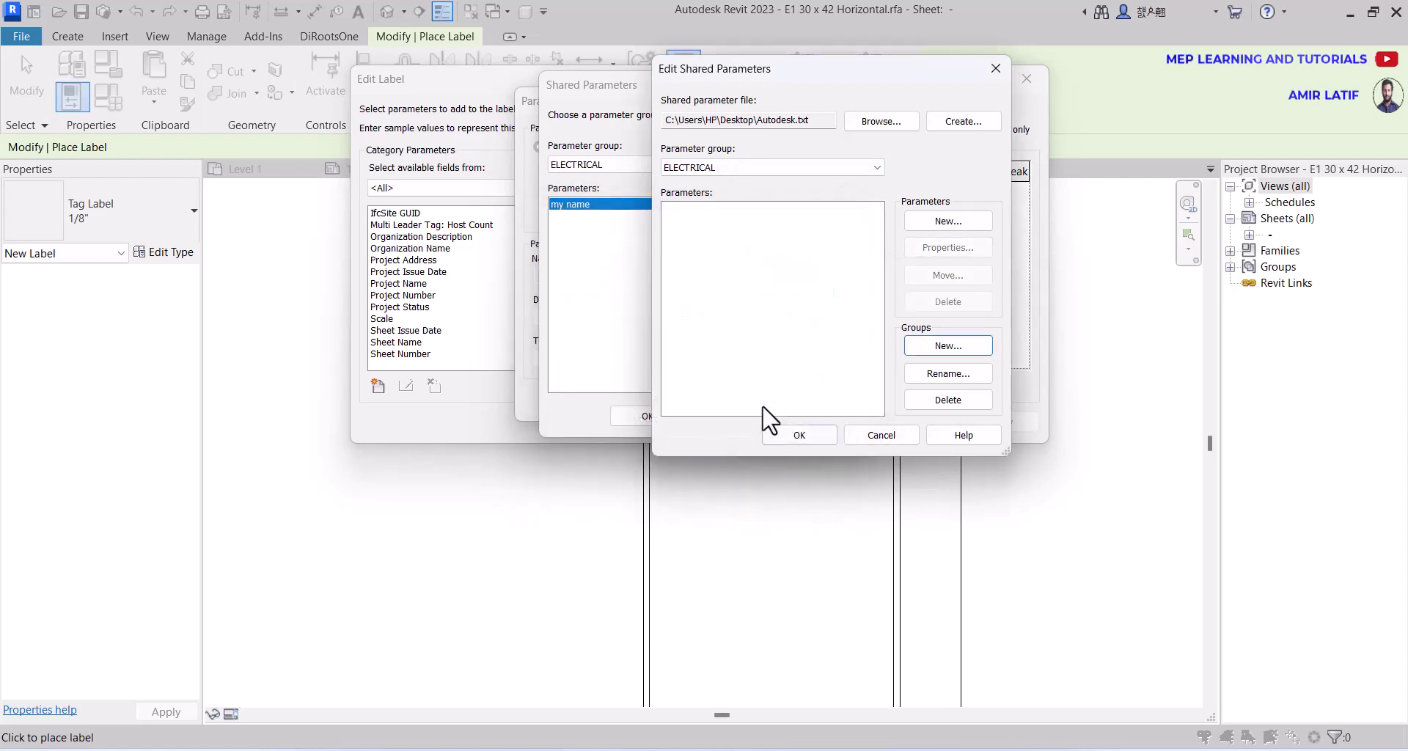
# - Create a Common text shared parameter named "CONSULTANT NAME:" in the ELECTRICAL group and add it to the label's available fields
pyautogui.click(931, 223)
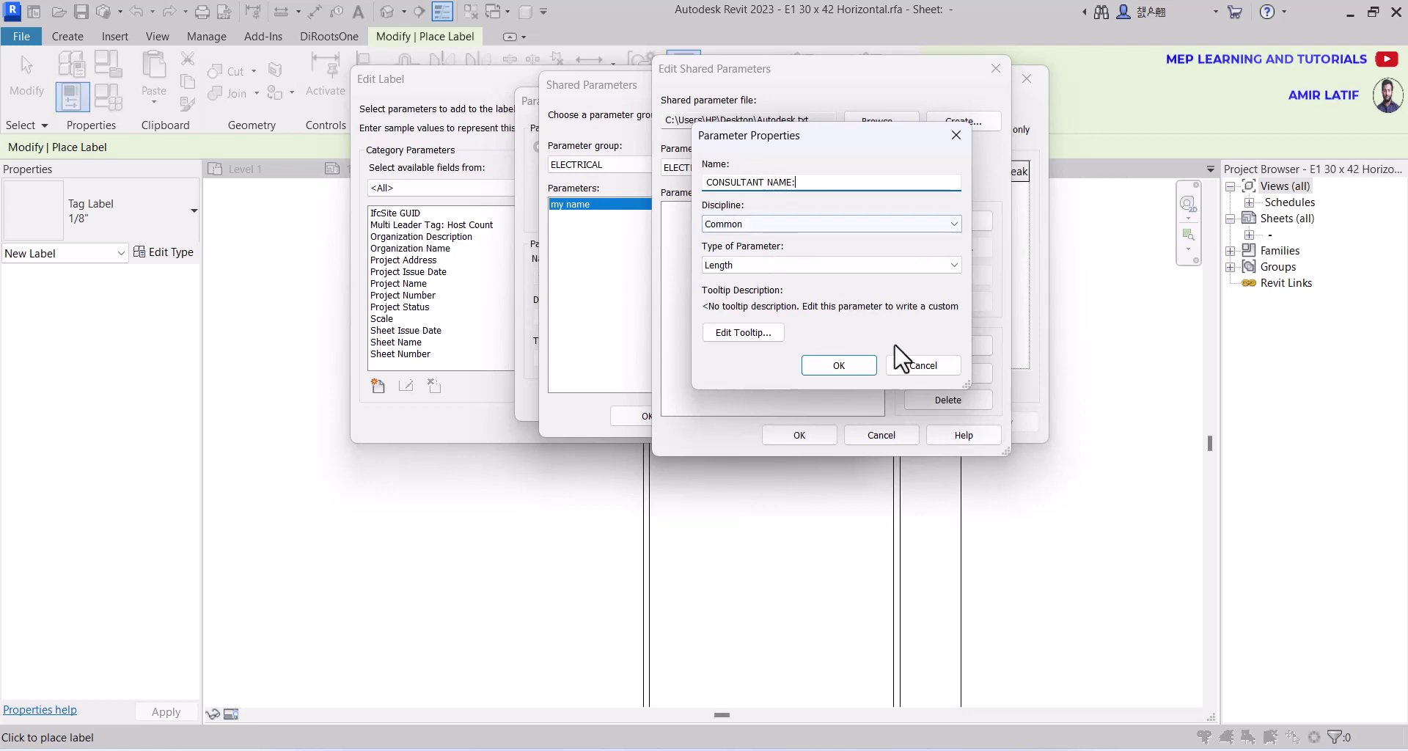
pyautogui.click(770, 265)
pyautogui.click(769, 281)
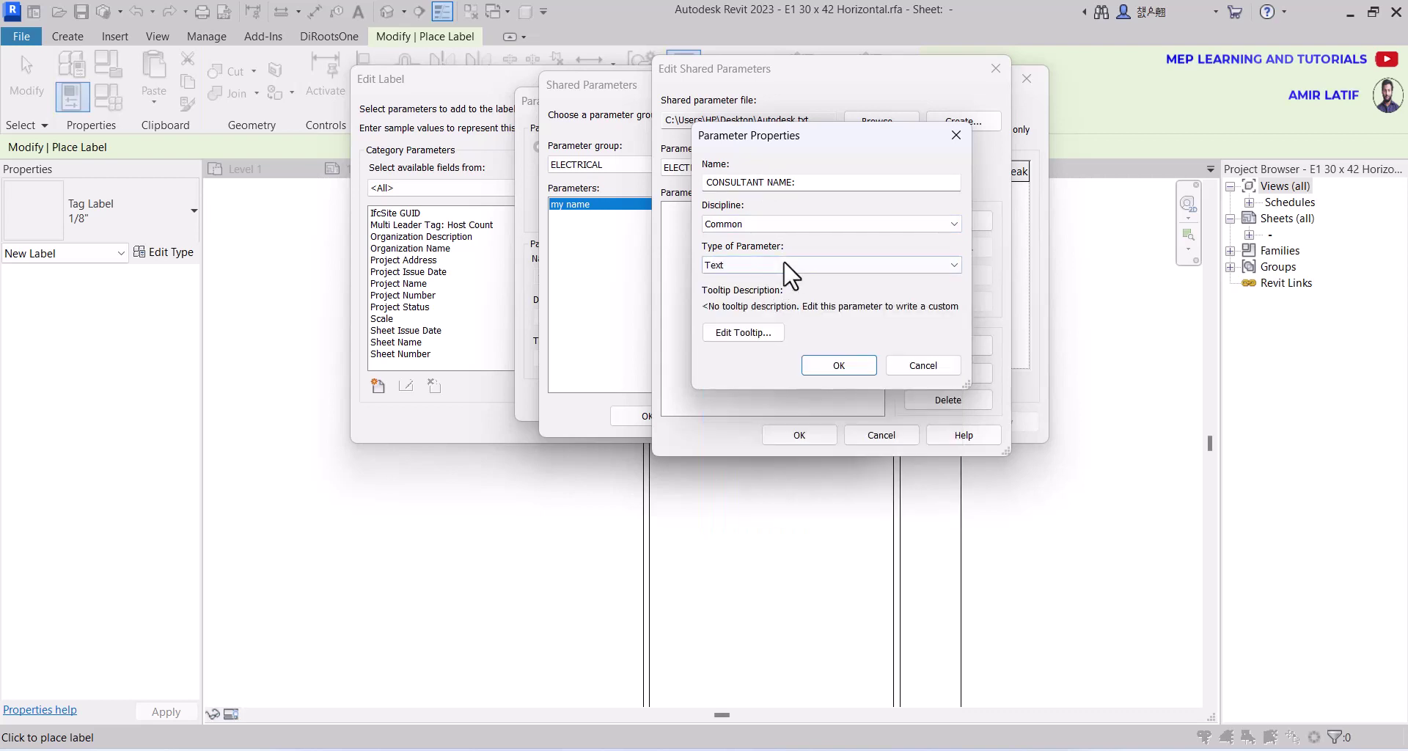
pyautogui.click(839, 365)
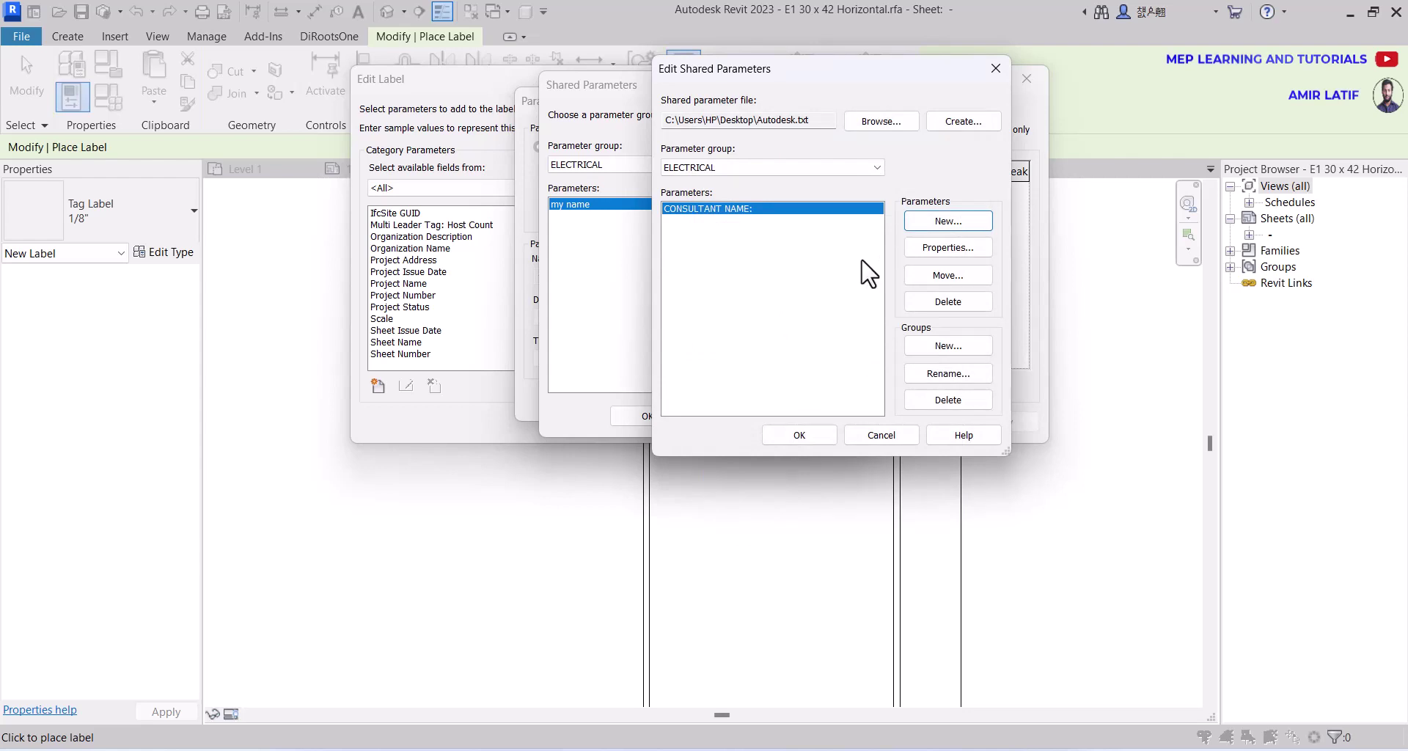
pyautogui.click(817, 437)
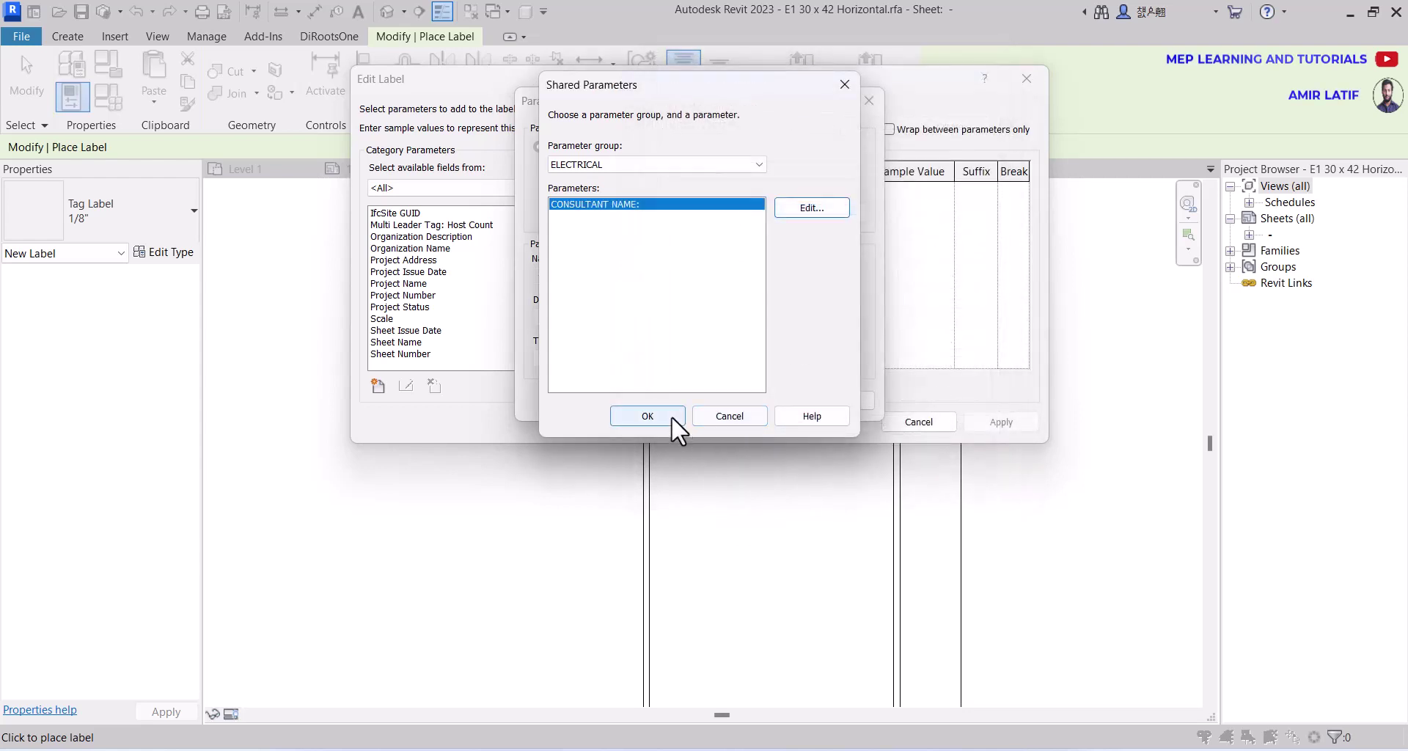
pyautogui.click(671, 416)
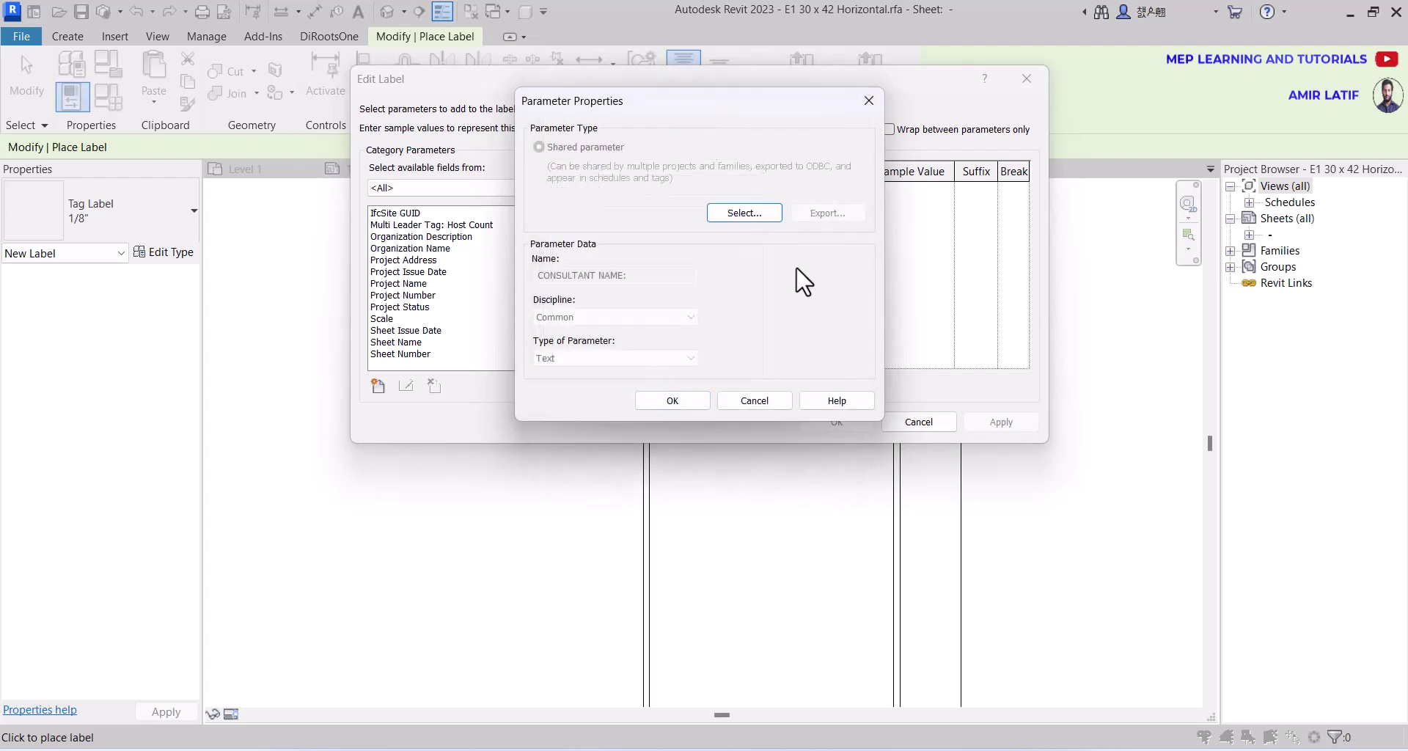
pyautogui.click(689, 403)
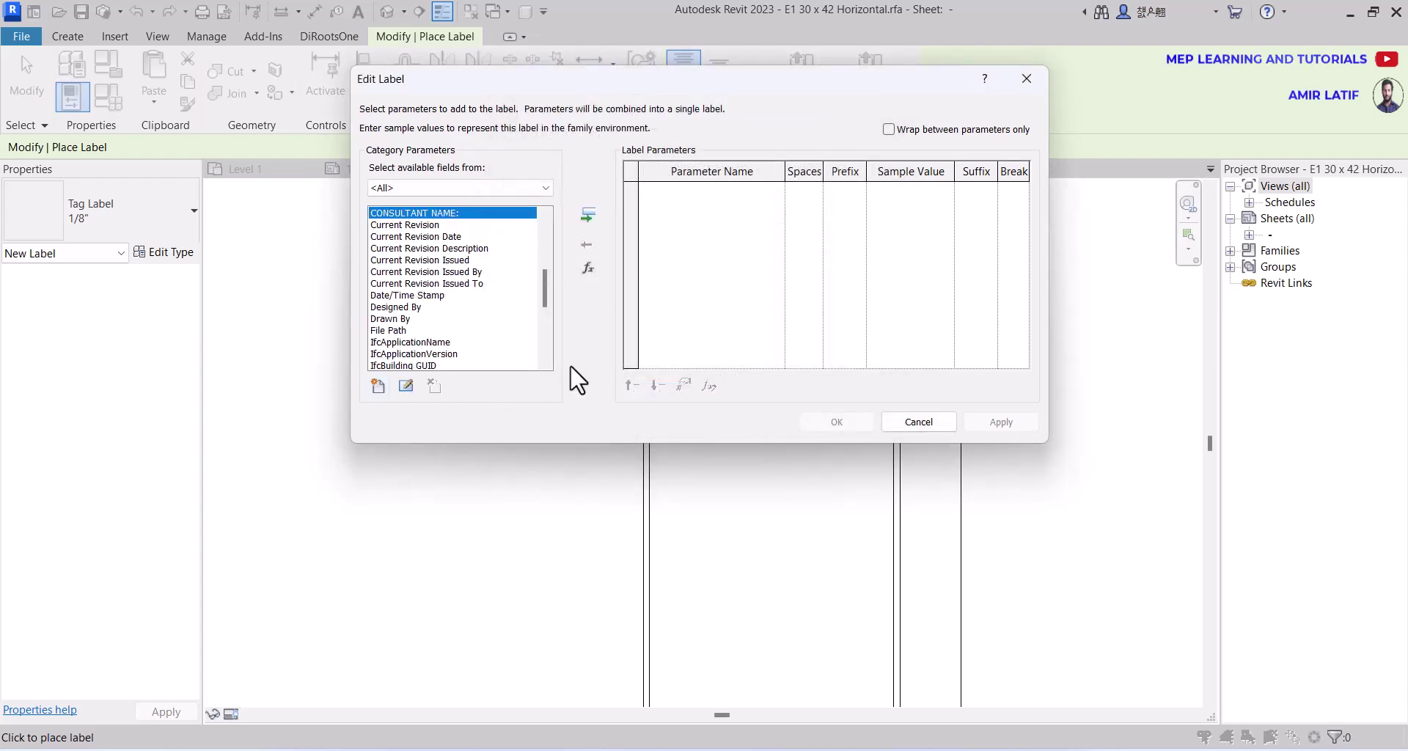
# - Add the CONSULTANT NAME: parameter to the label with a ":" suffix and finish placing the label
pyautogui.scroll(3, 443, 220)
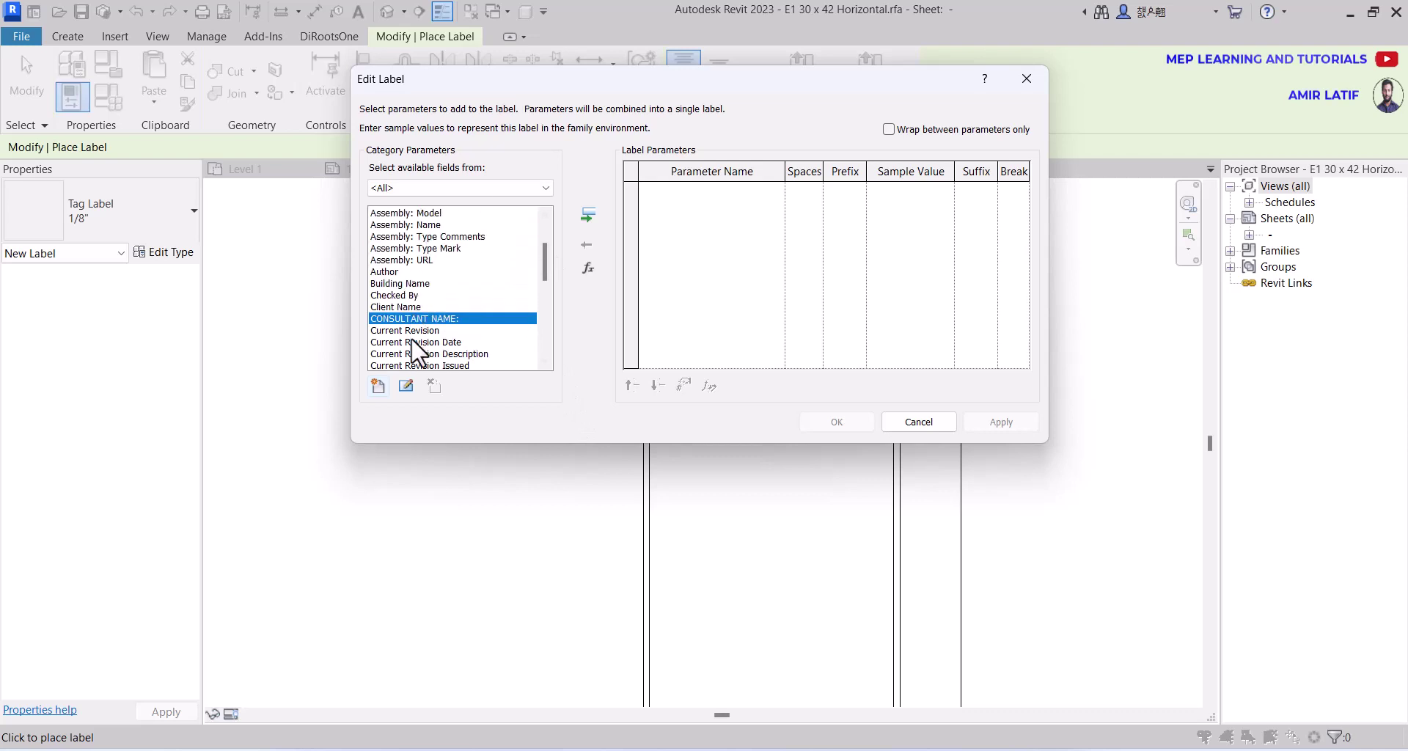
pyautogui.click(587, 216)
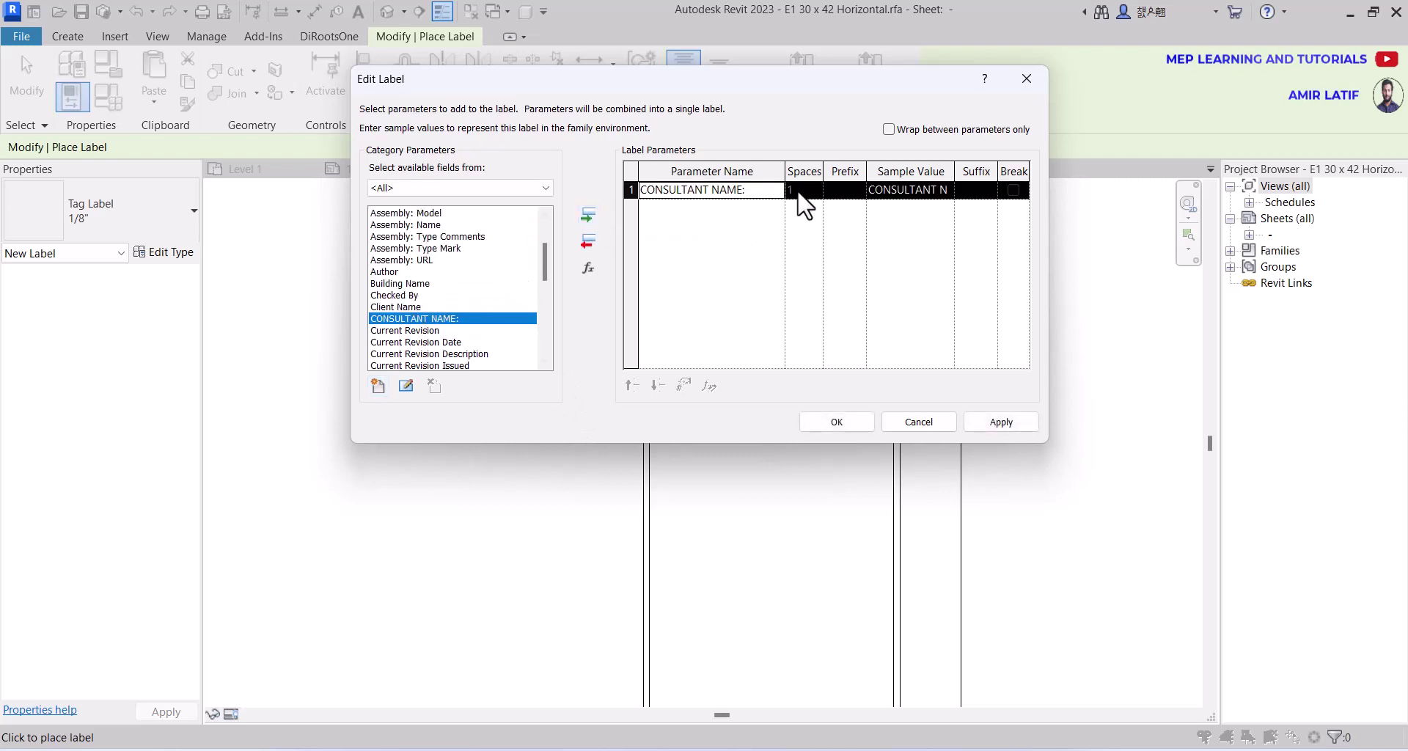
pyautogui.click(899, 212)
pyautogui.click(991, 211)
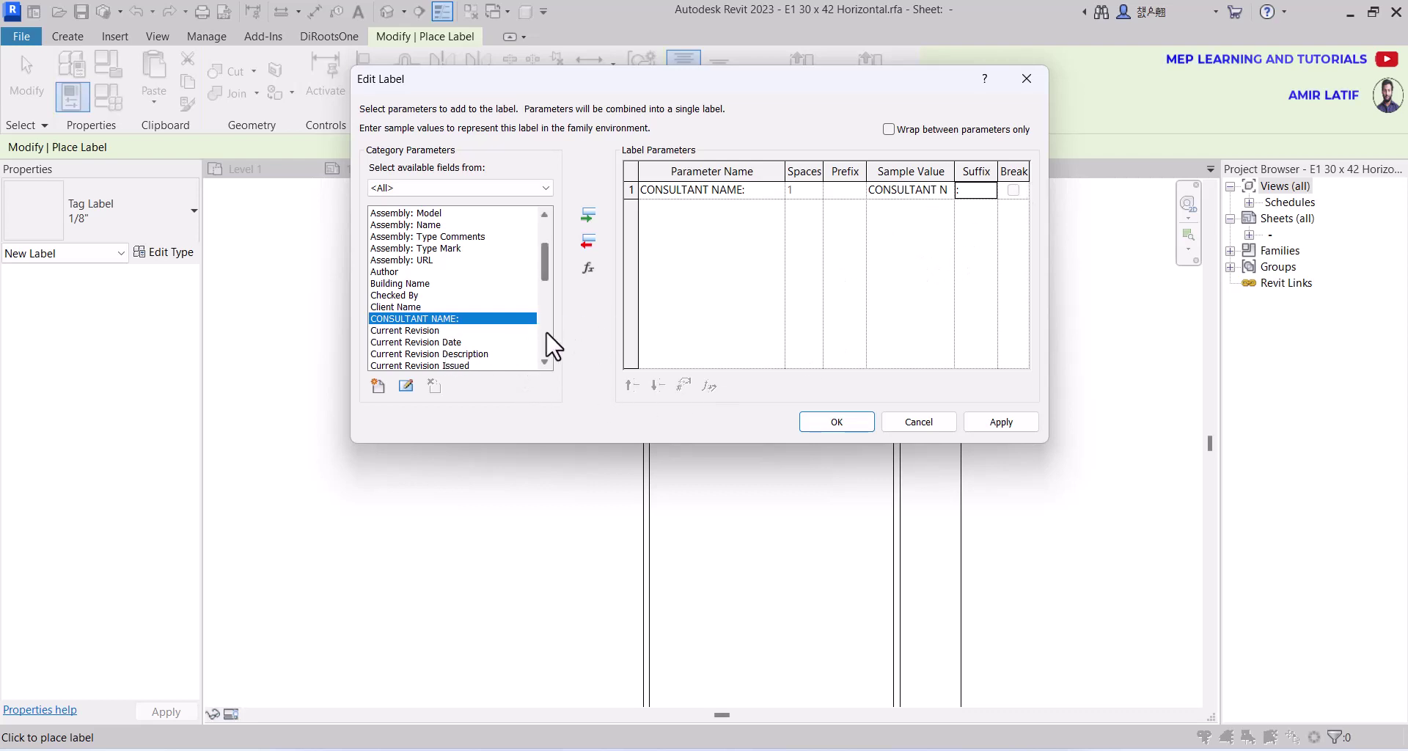
pyautogui.click(827, 420)
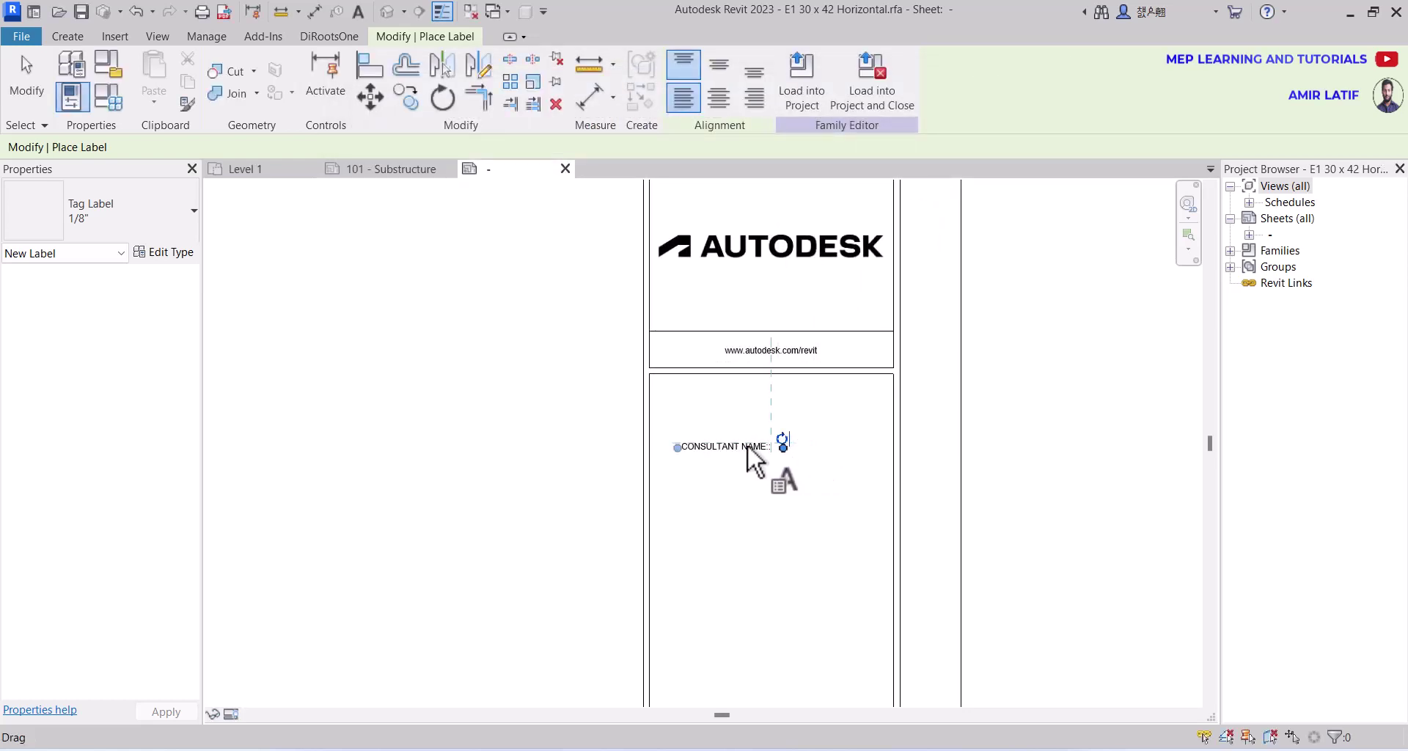
pyautogui.scroll(2, 667, 462)
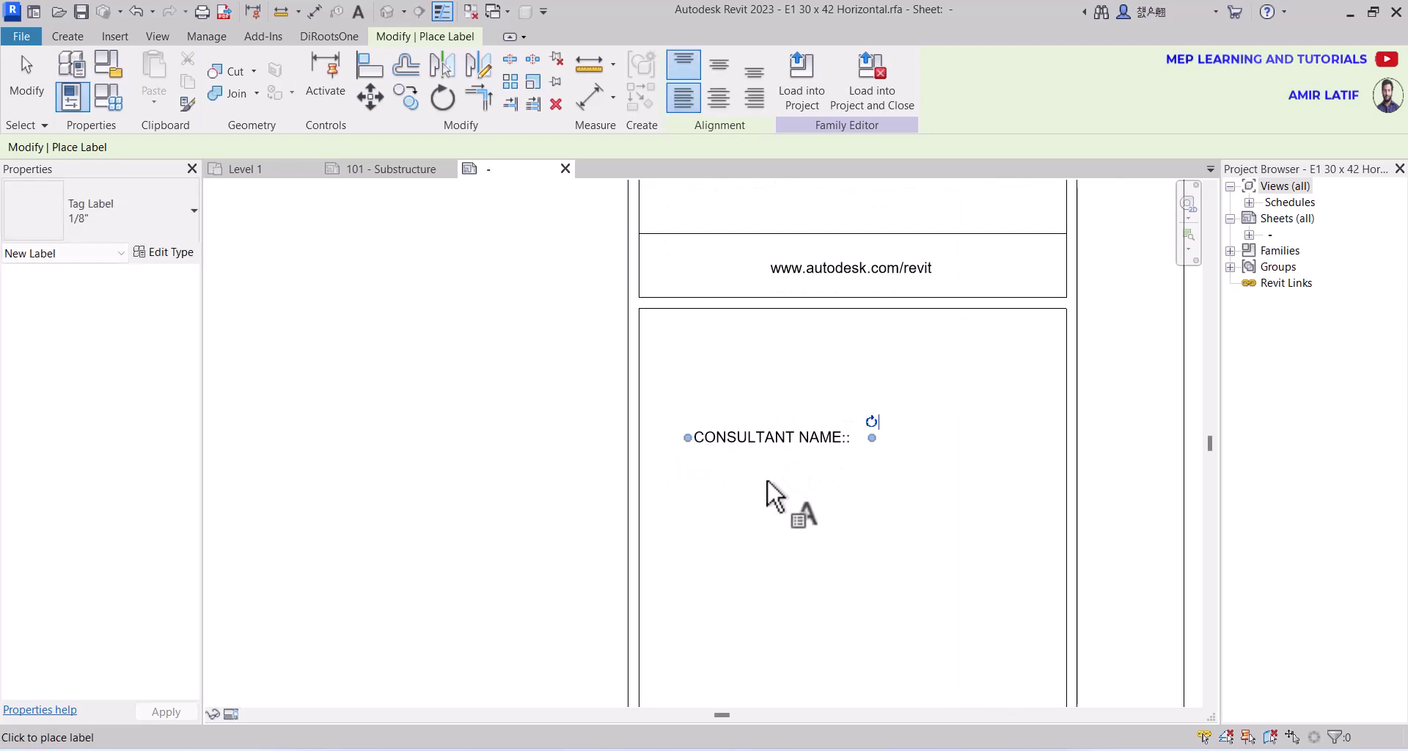
pyautogui.moveTo(795, 421); pyautogui.dragTo(747, 398, button='middle')
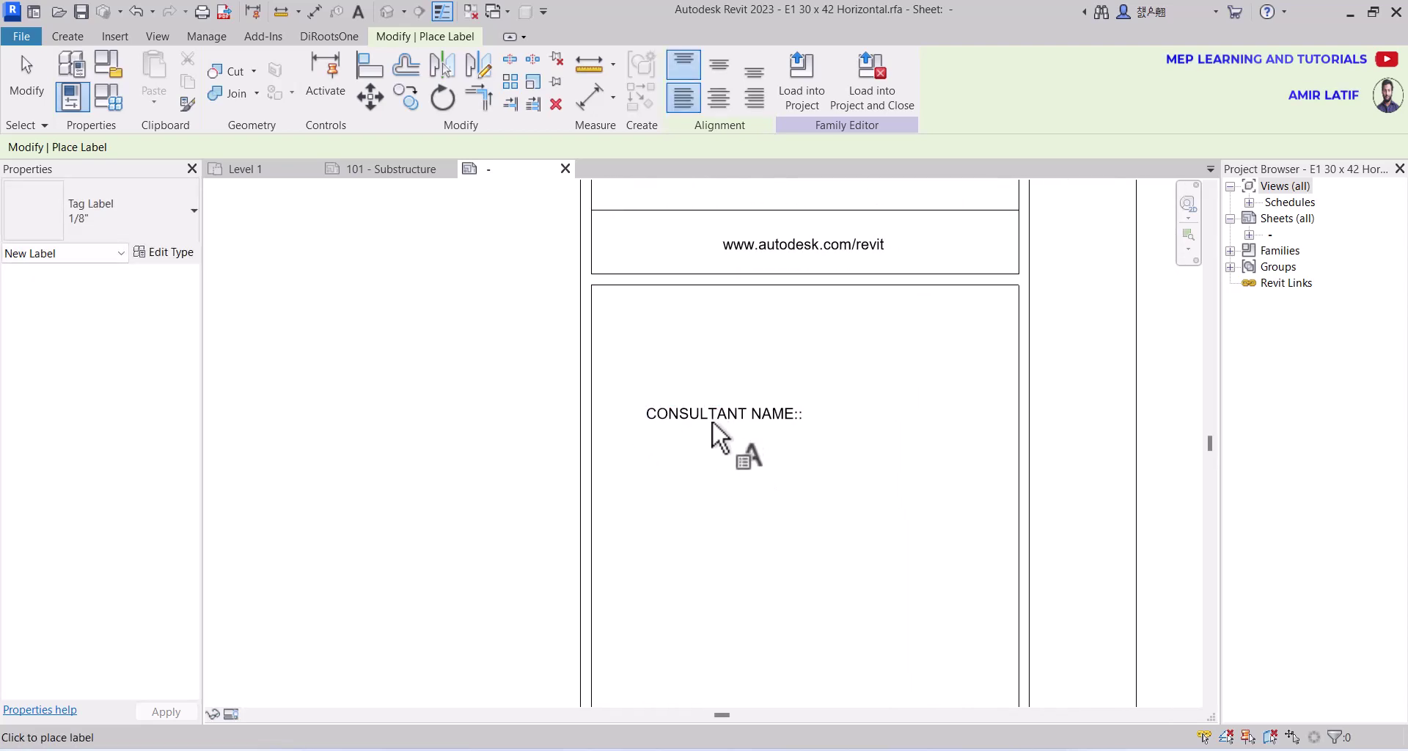
pyautogui.press('Escape')
# - Set the text size of the consultant name label's type to 1/6"
pyautogui.click(713, 439)
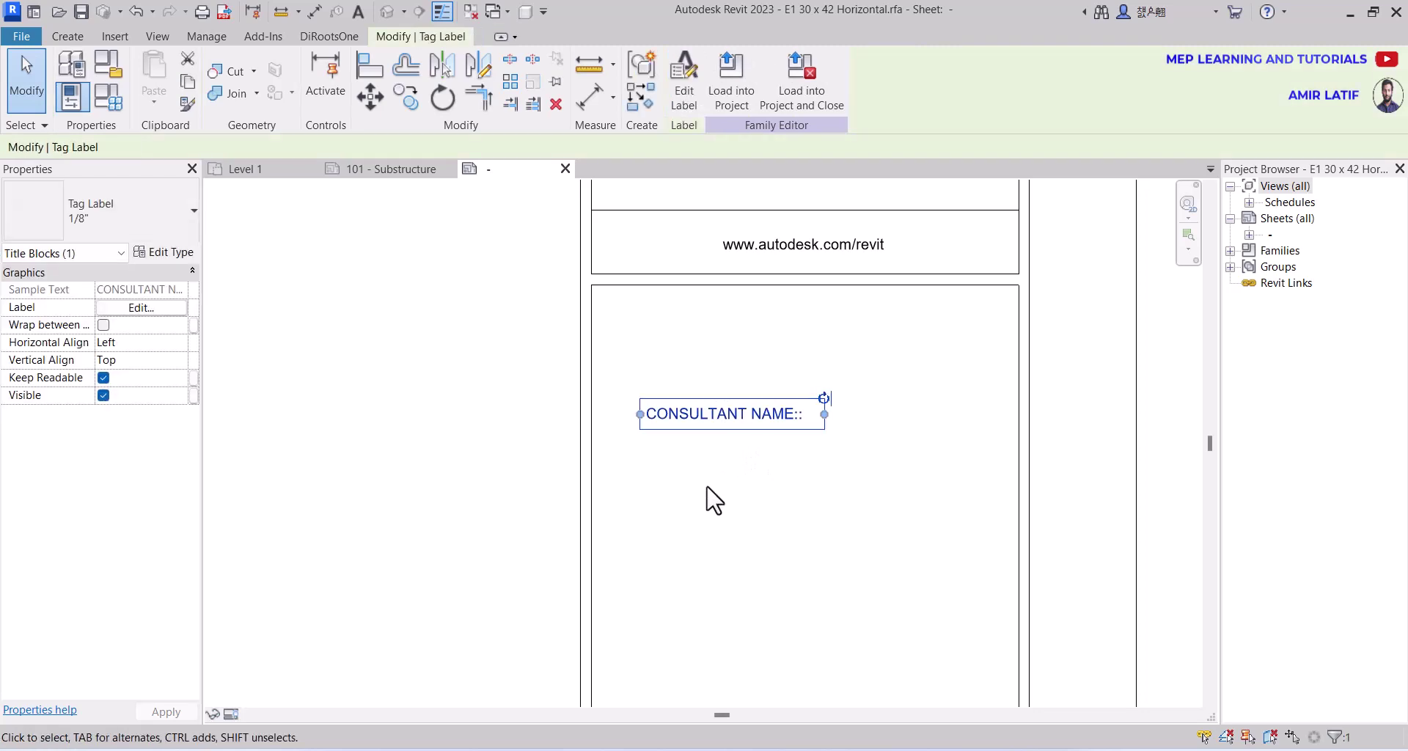
pyautogui.moveTo(713, 501); pyautogui.dragTo(660, 503, button='middle')
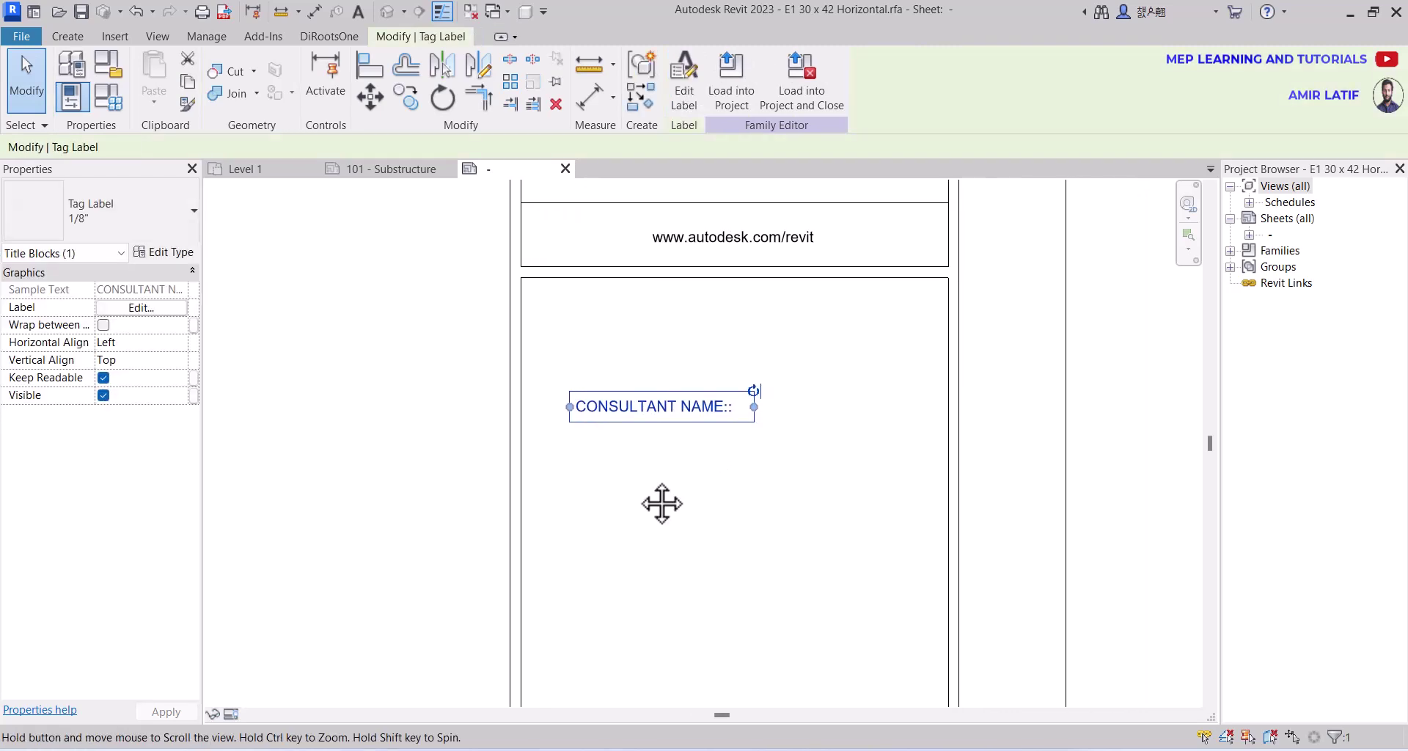
pyautogui.click(167, 253)
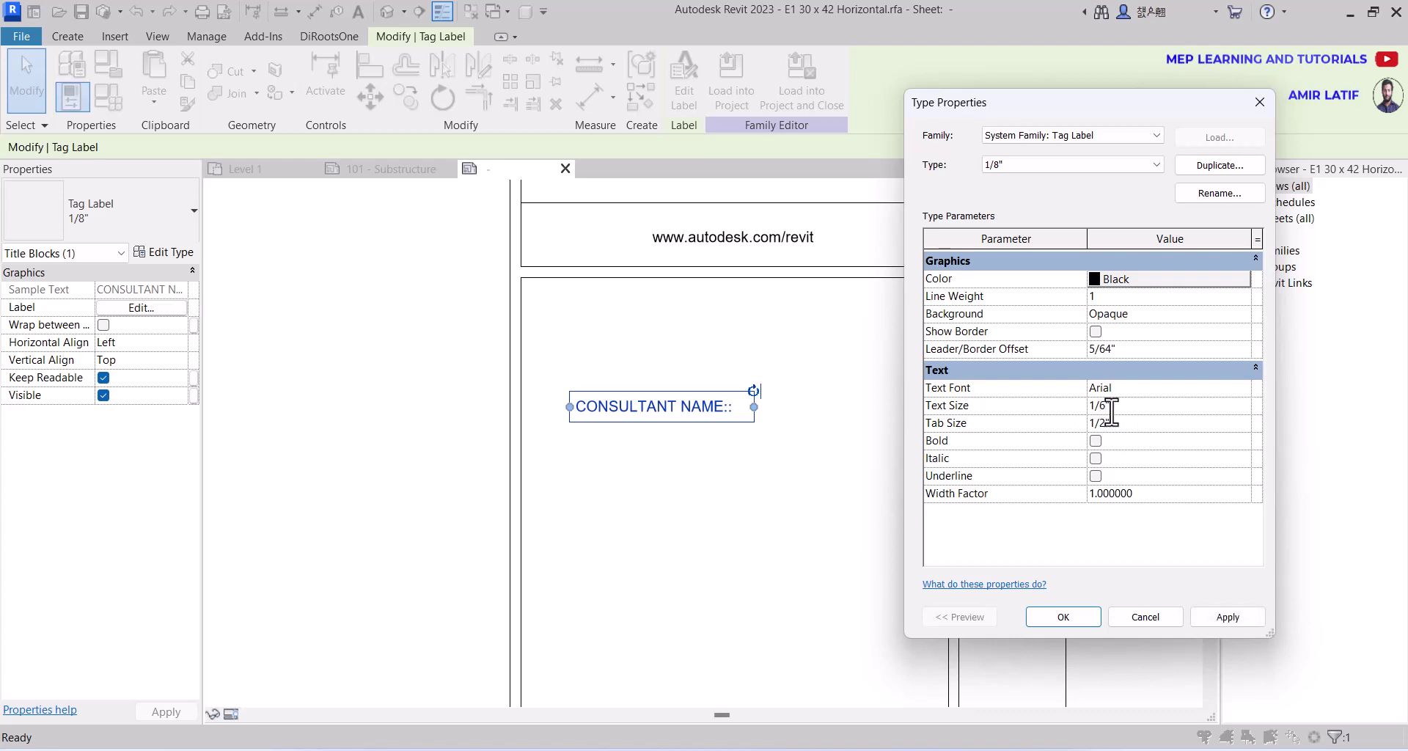
pyautogui.click(1241, 614)
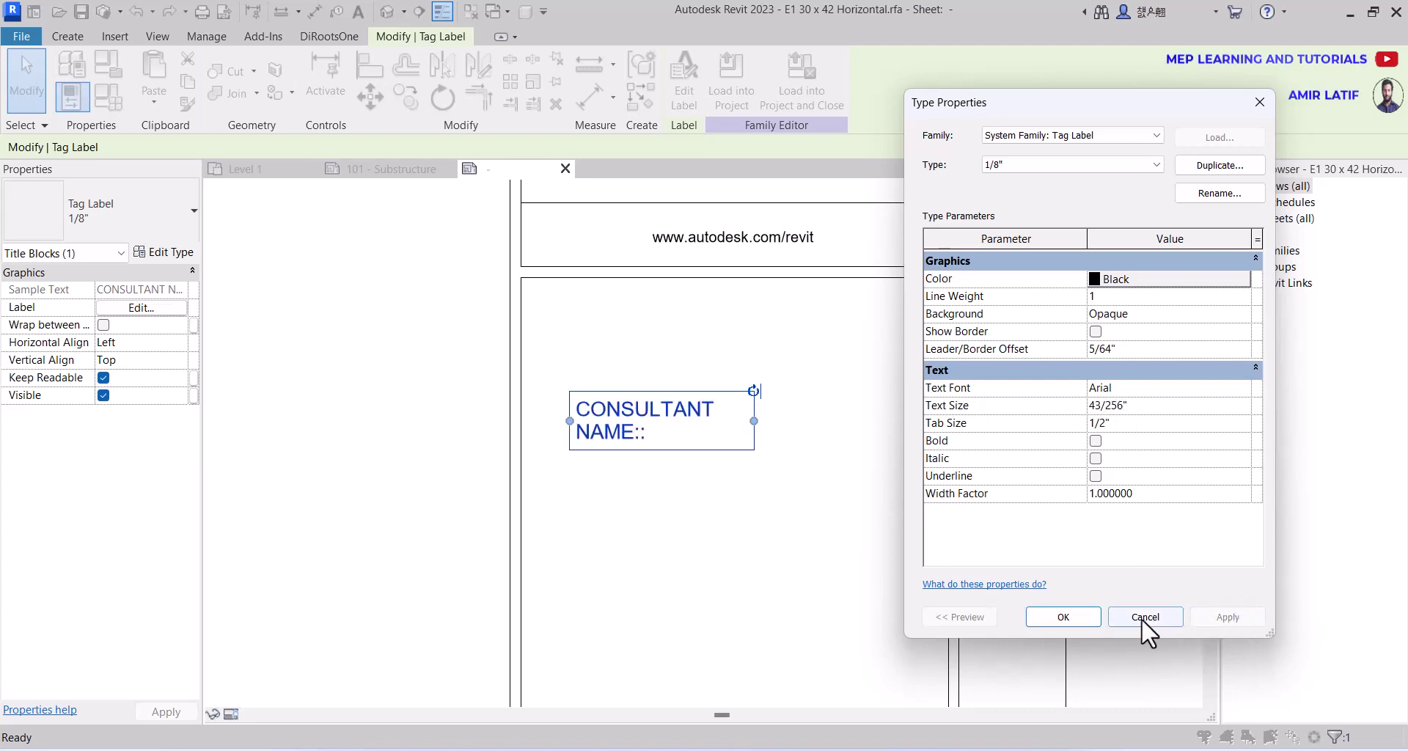
pyautogui.click(1063, 616)
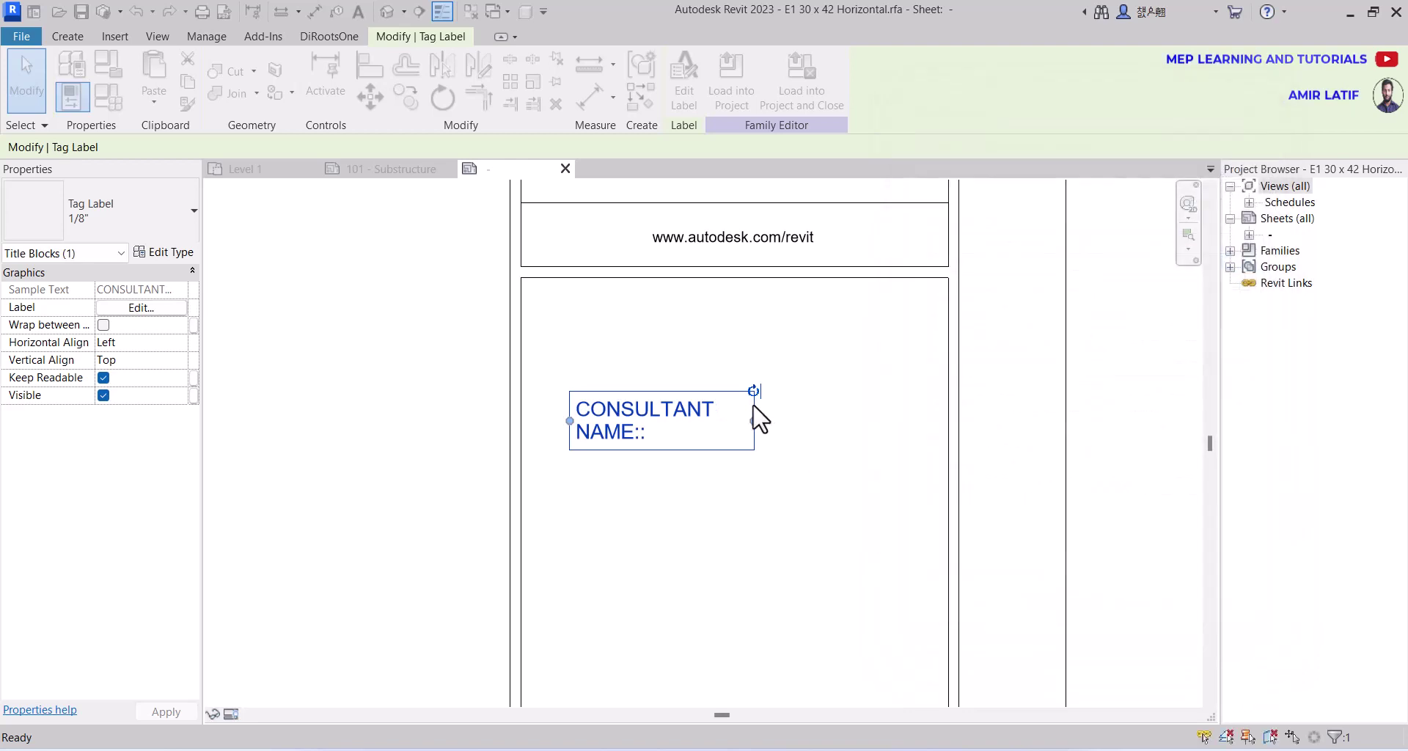
# - Widen the consultant name label on both sides so its text fits on a single line
pyautogui.moveTo(754, 431); pyautogui.dragTo(824, 433)
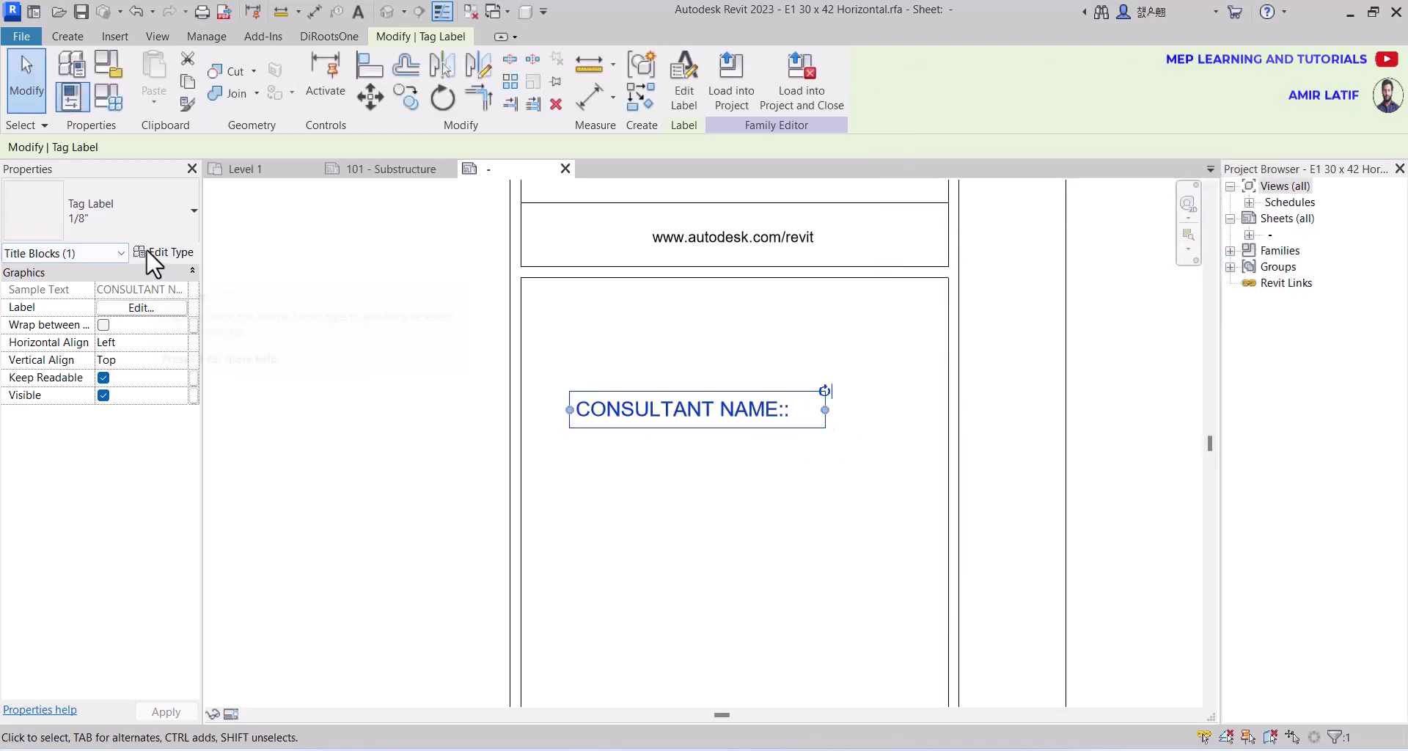
pyautogui.moveTo(570, 410); pyautogui.dragTo(559, 410)
pyautogui.click(632, 455)
pyautogui.click(650, 432)
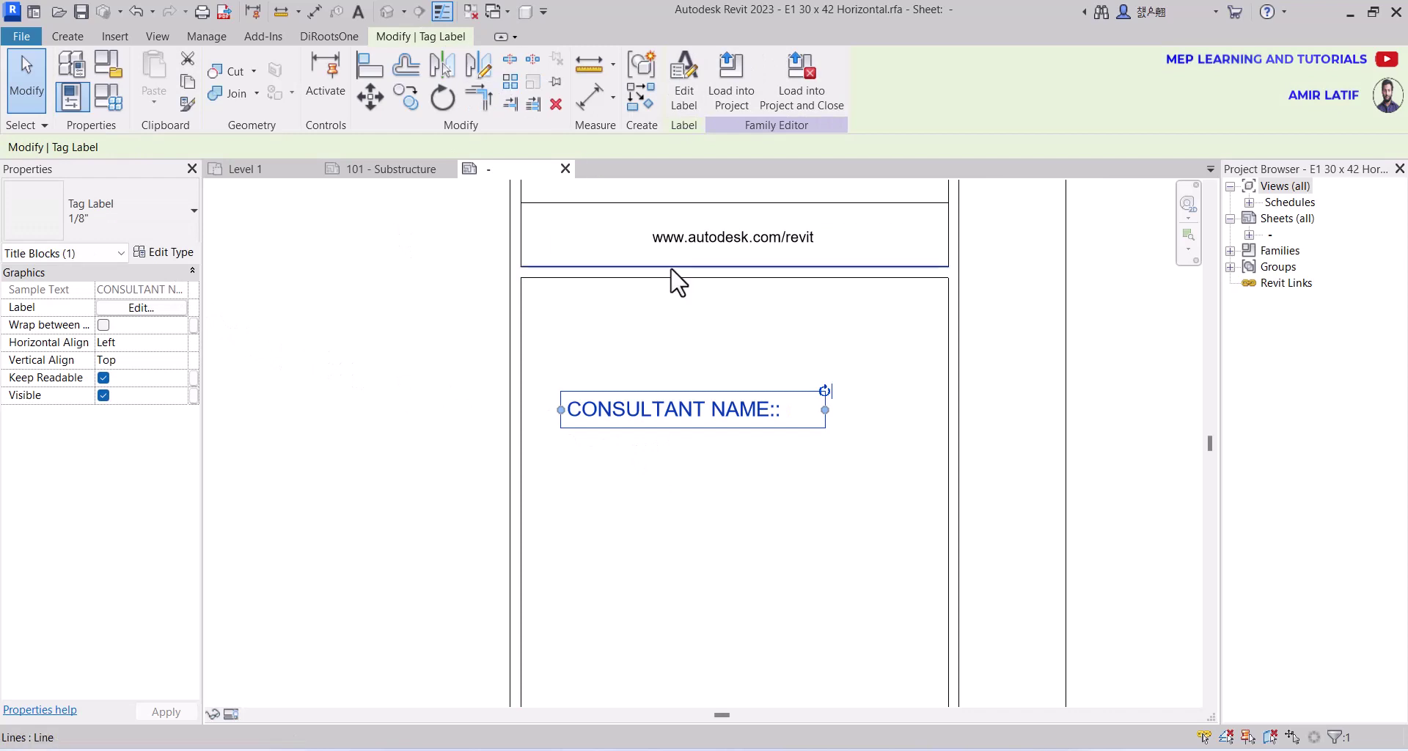
# - Edit the consultant name label to remove the ":" suffix from its CONSULTANT NAME: parameter
pyautogui.click(695, 95)
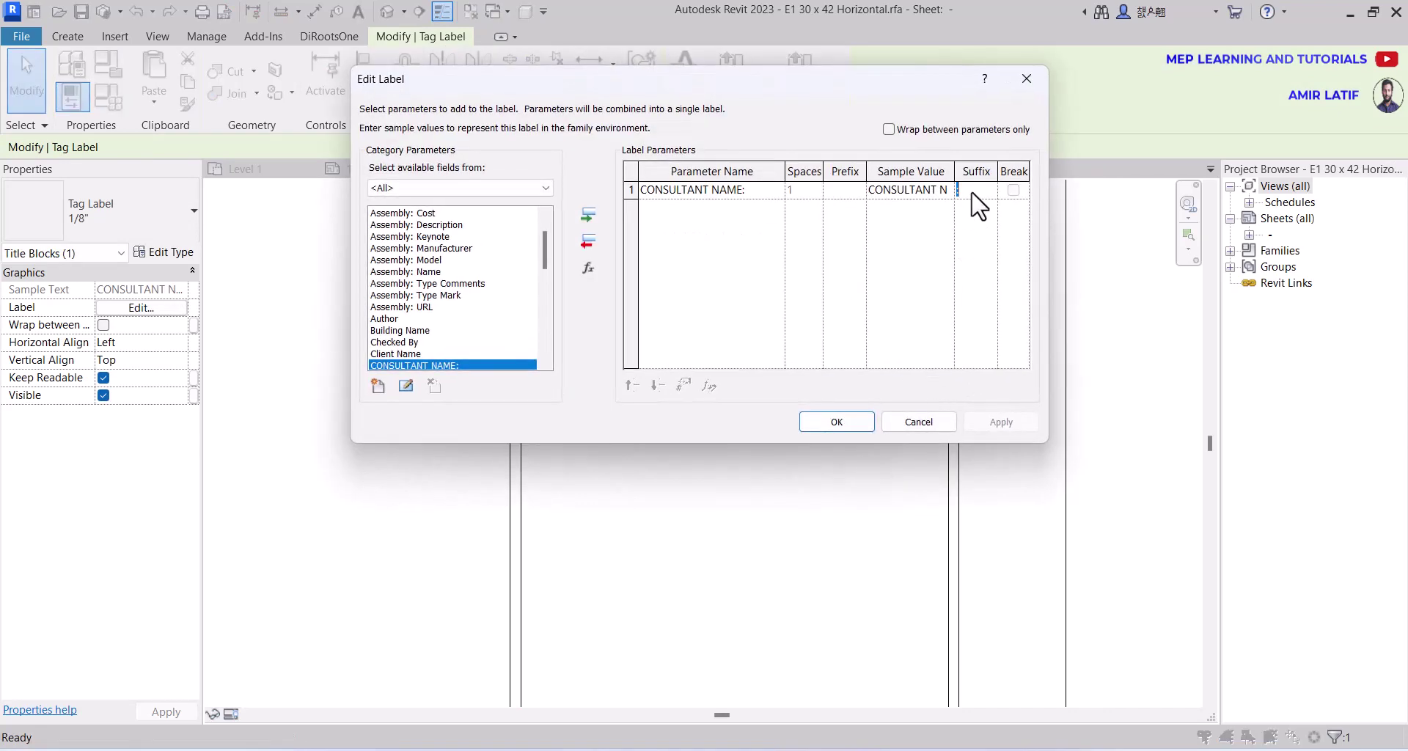
pyautogui.click(841, 420)
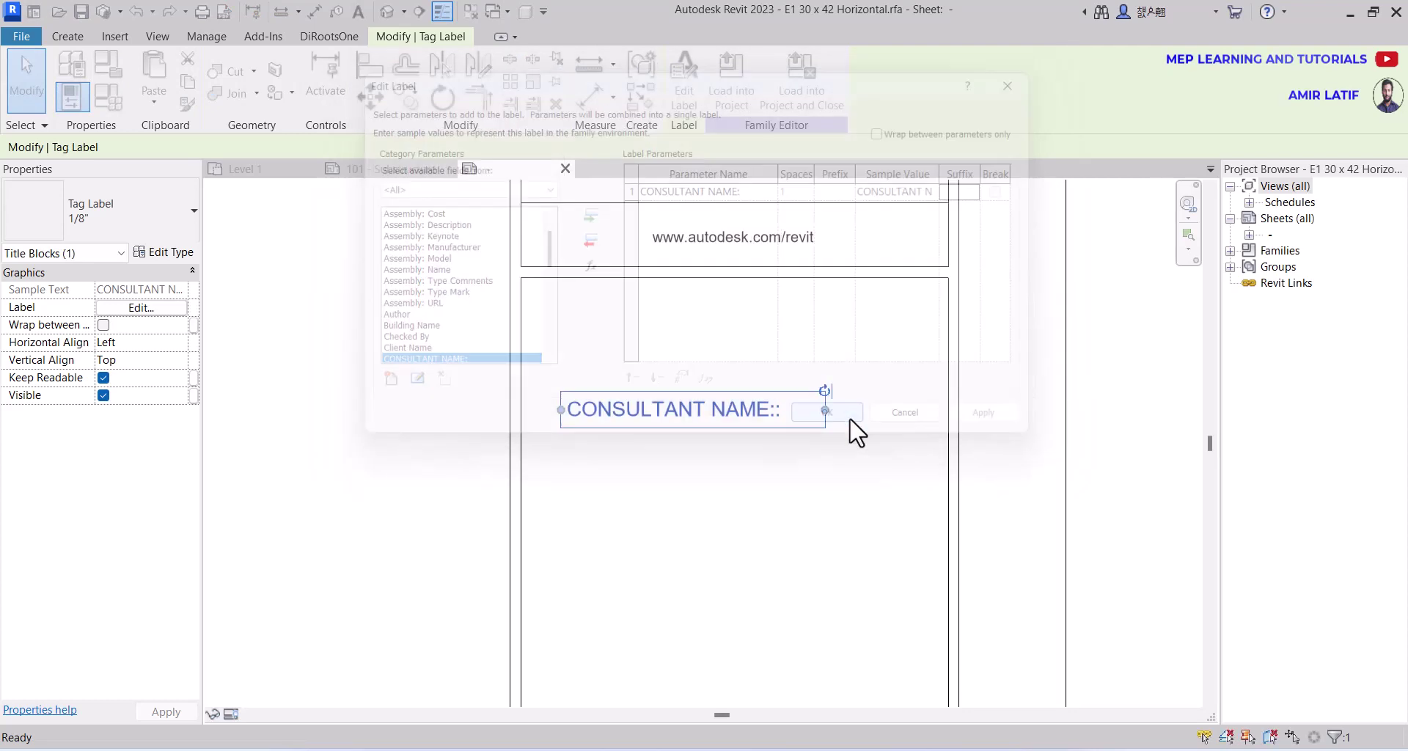
pyautogui.click(715, 525)
pyautogui.scroll(-2, 624, 550)
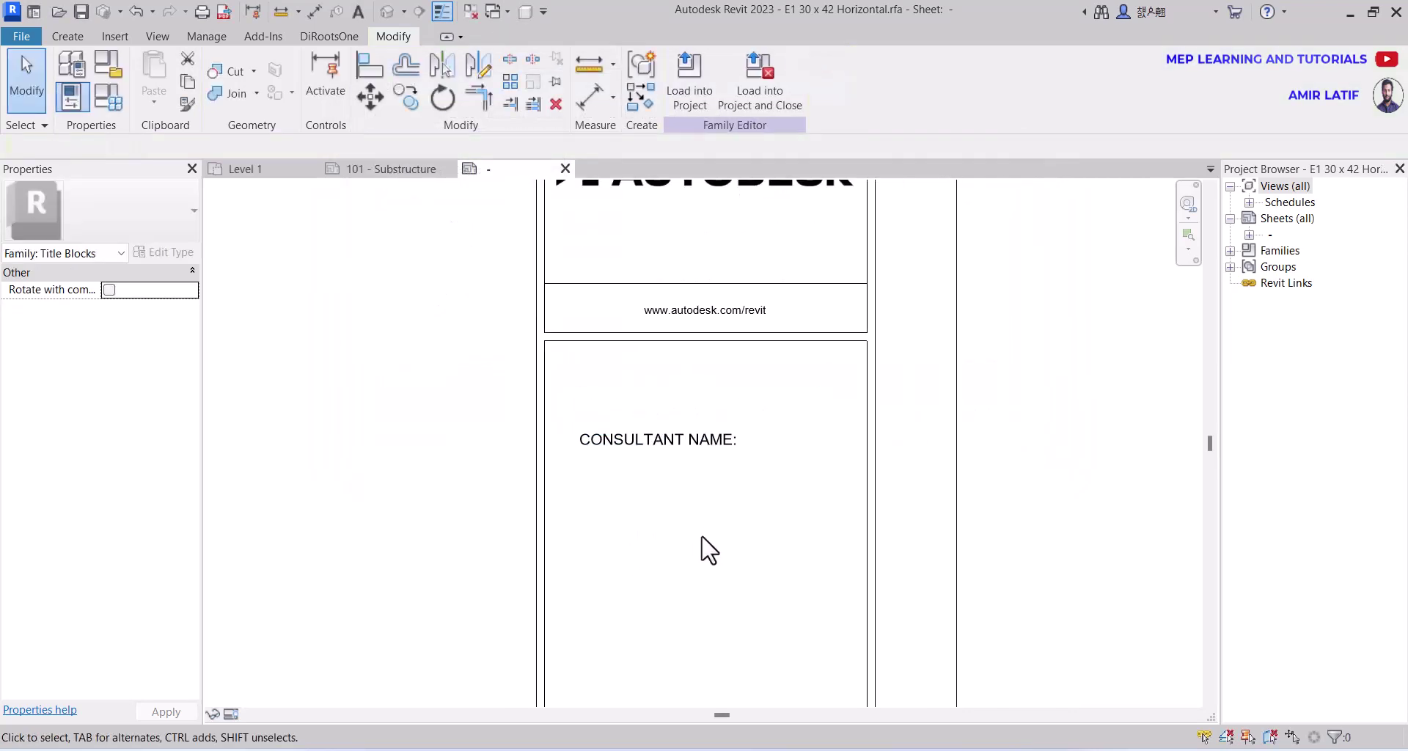
pyautogui.moveTo(706, 550); pyautogui.dragTo(719, 477, button='middle')
pyautogui.scroll(2, 697, 470)
pyautogui.moveTo(755, 587); pyautogui.dragTo(830, 594, button='middle')
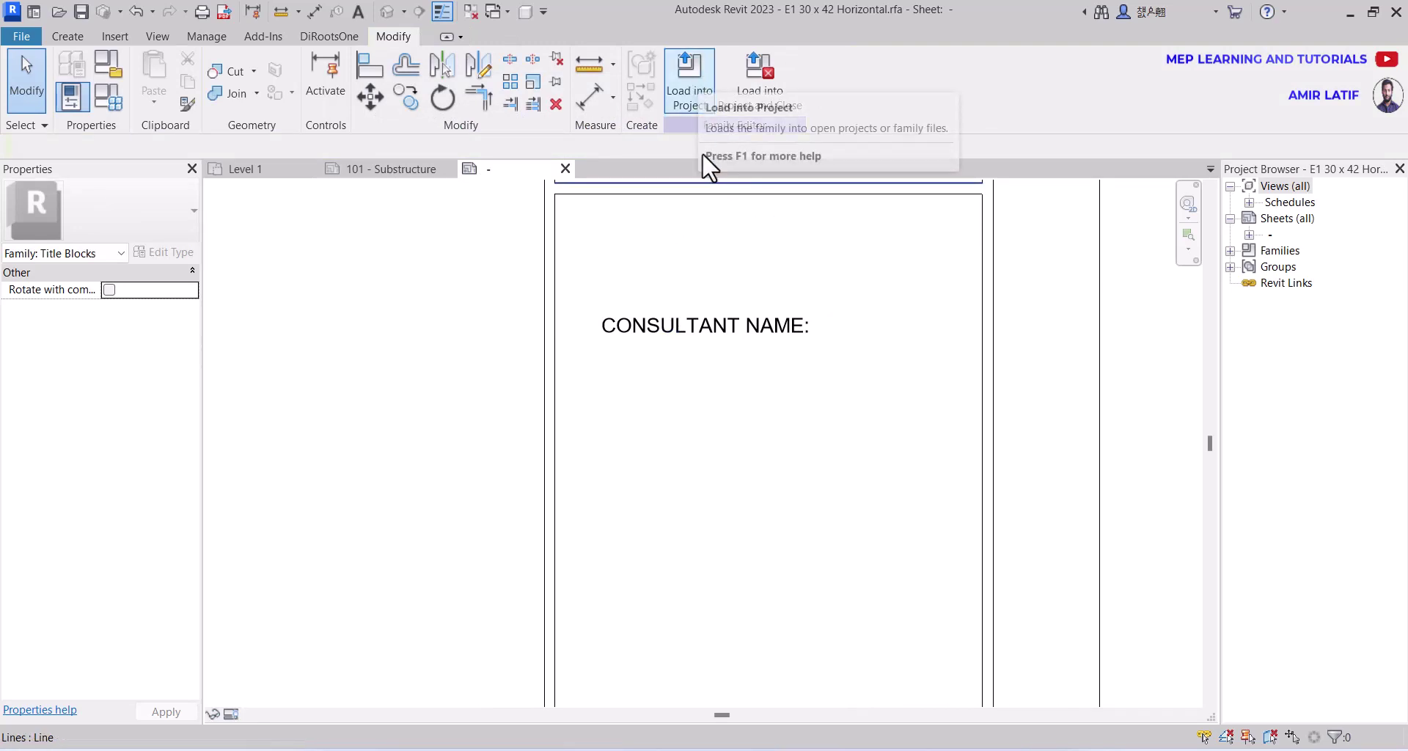
# - Move the consultant name label close to the upper-left corner of the empty box below the website address
pyautogui.click(717, 328)
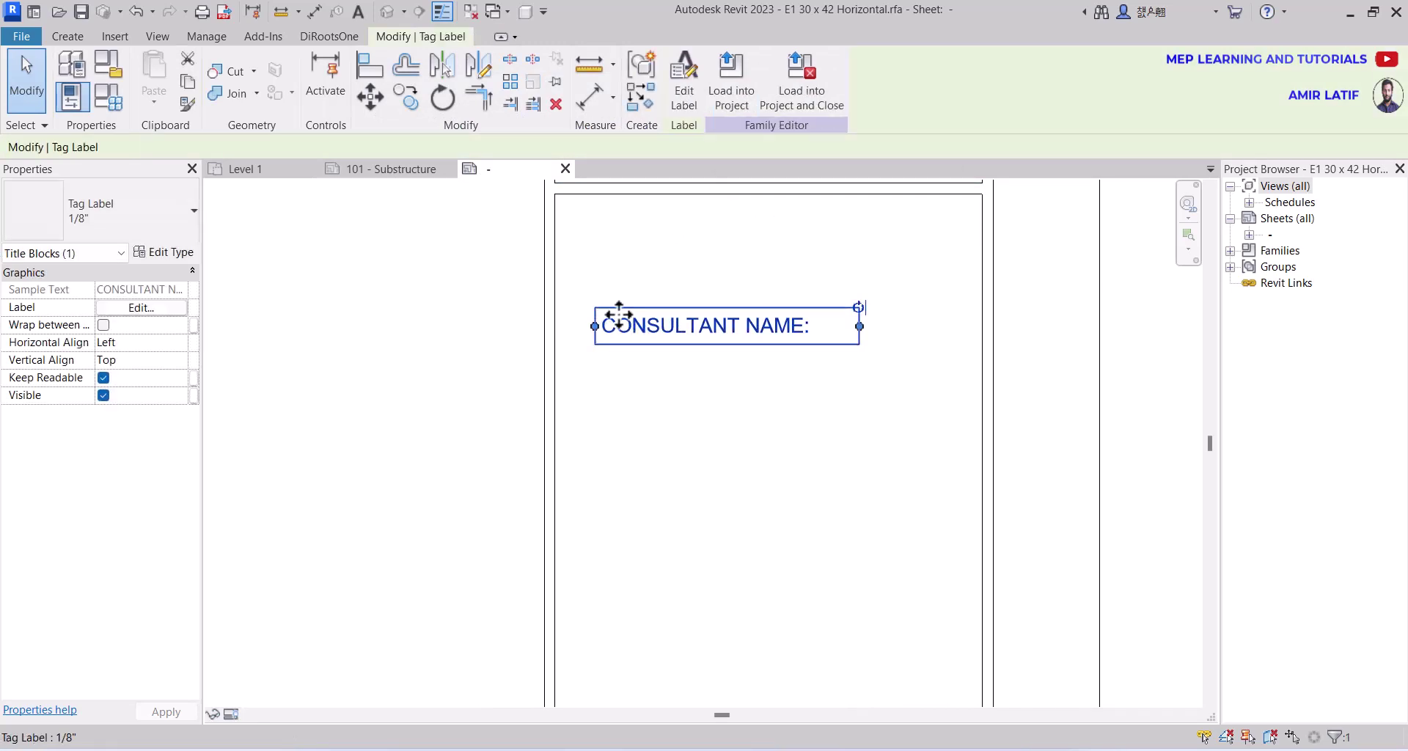
pyautogui.moveTo(618, 315); pyautogui.dragTo(592, 257)
pyautogui.click(737, 443)
pyautogui.scroll(-2, 742, 453)
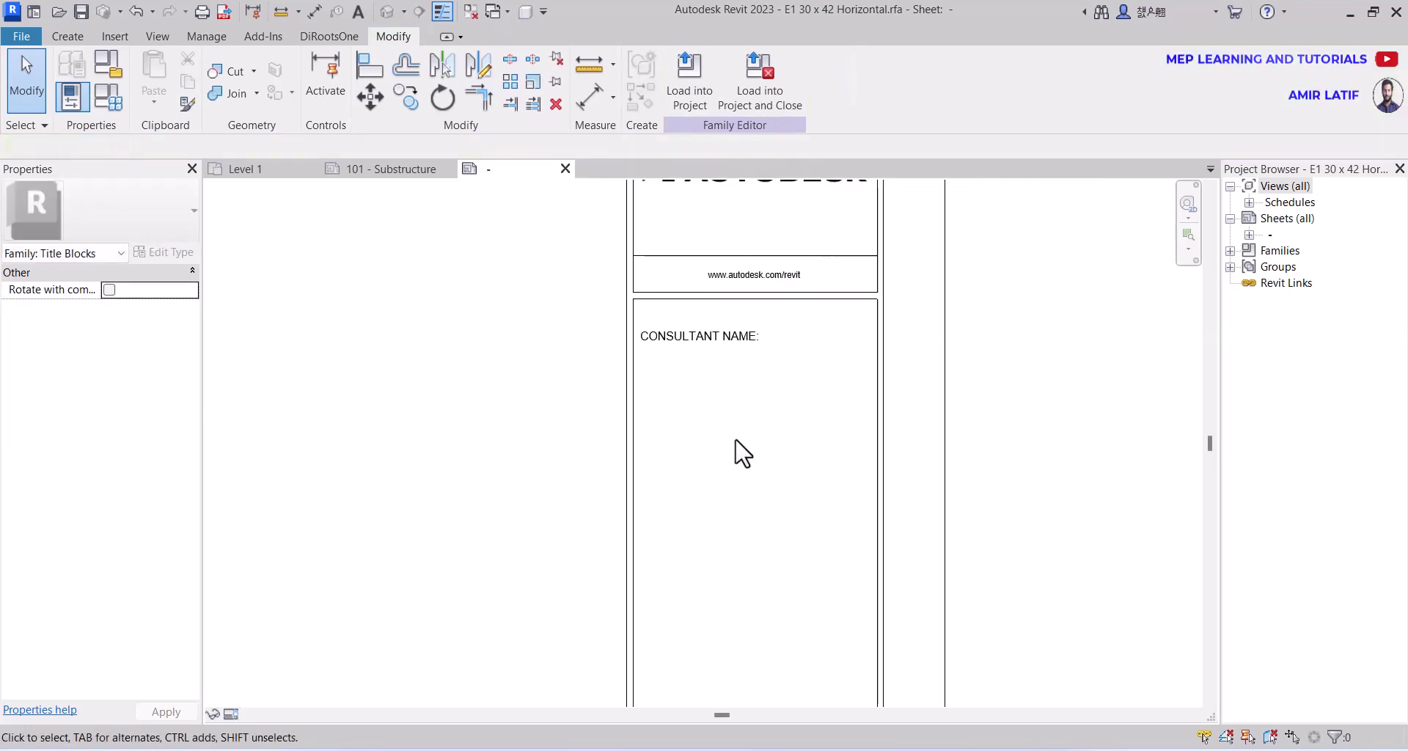
pyautogui.scroll(1, 785, 420)
pyautogui.moveTo(785, 421); pyautogui.dragTo(689, 545, button='middle')
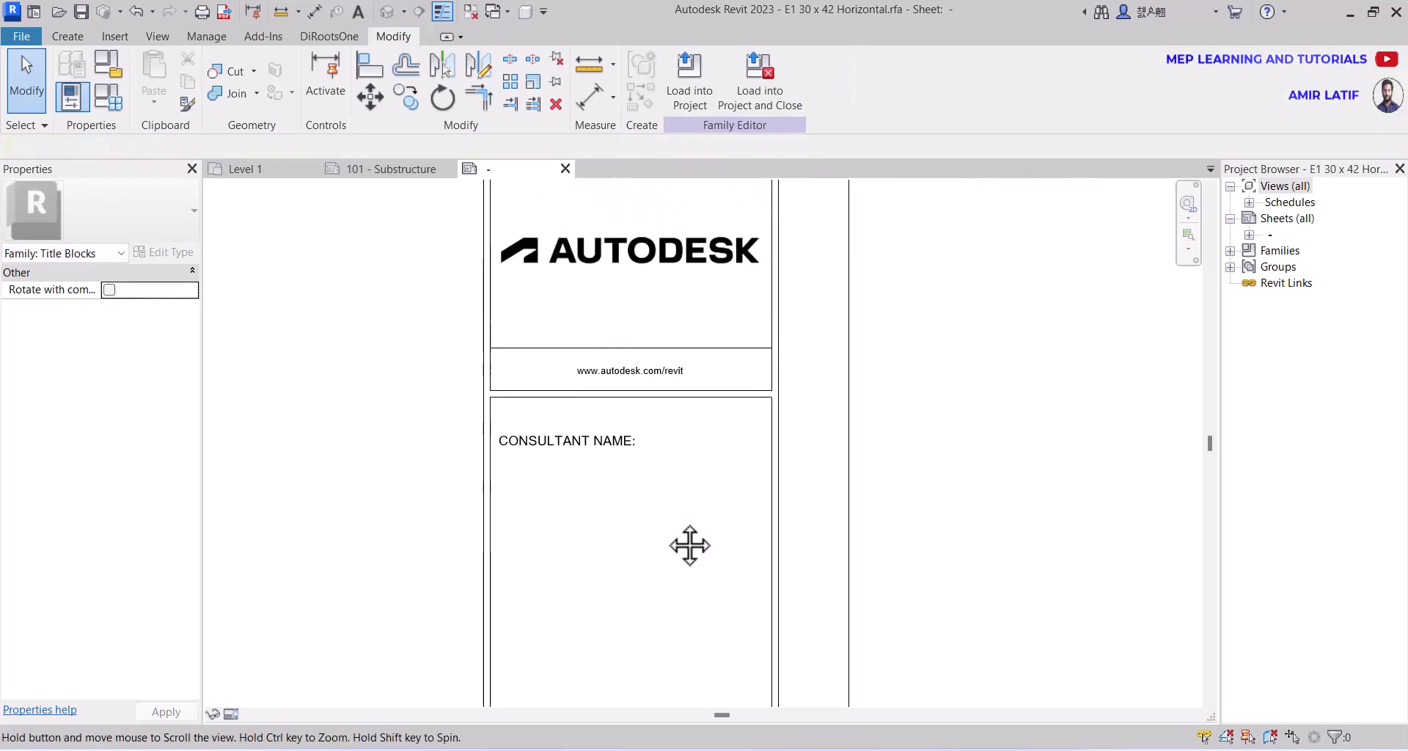
pyautogui.scroll(1, 654, 499)
pyautogui.moveTo(673, 490); pyautogui.dragTo(745, 572, button='middle')
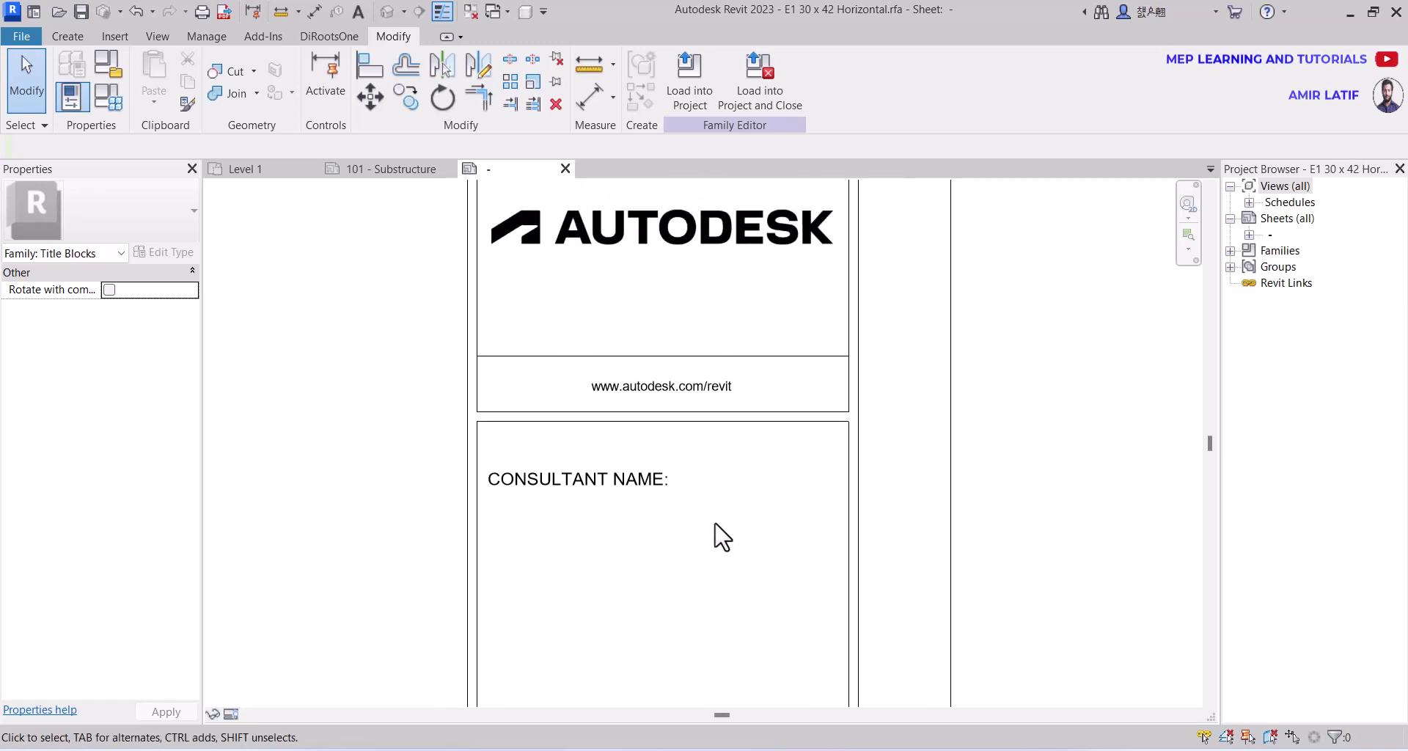
# - Load the title block family into Project3, overwriting the existing version and its parameter values
pyautogui.click(702, 99)
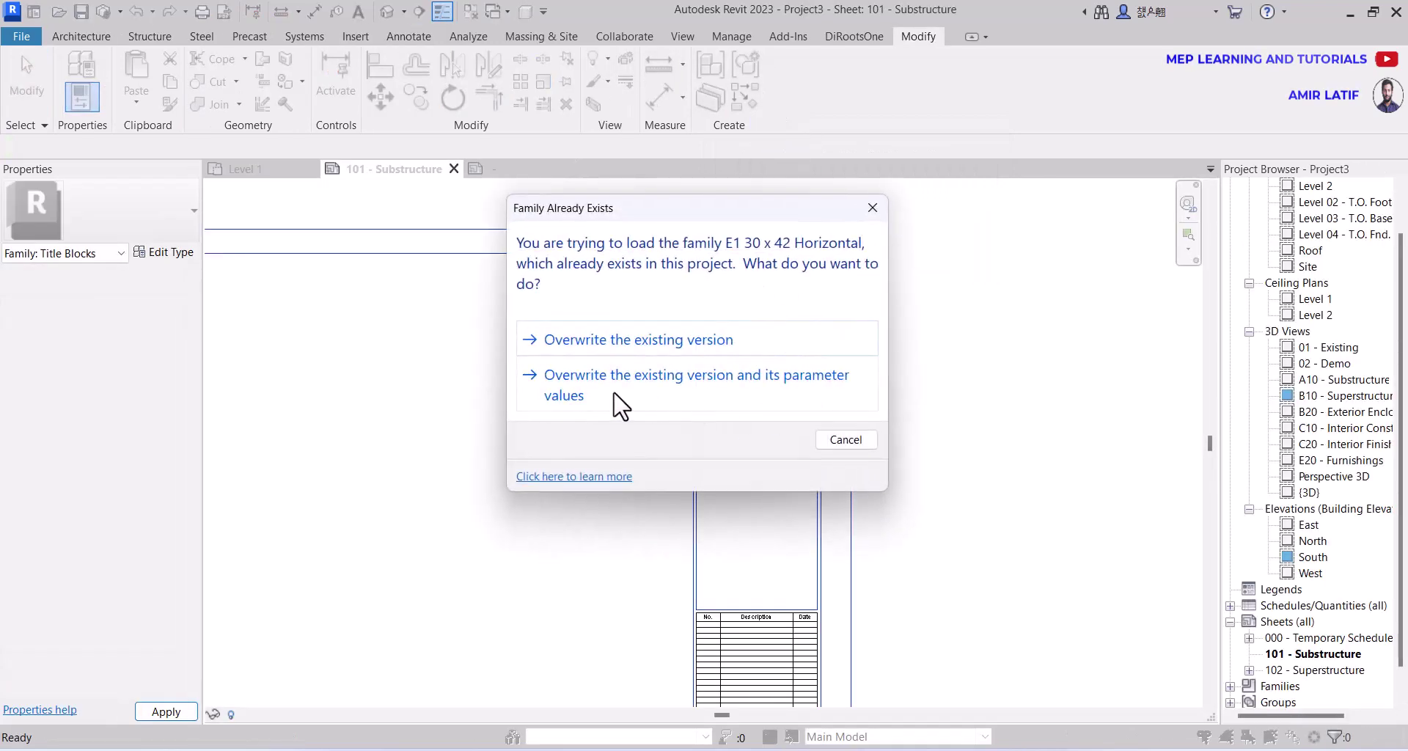
pyautogui.click(617, 389)
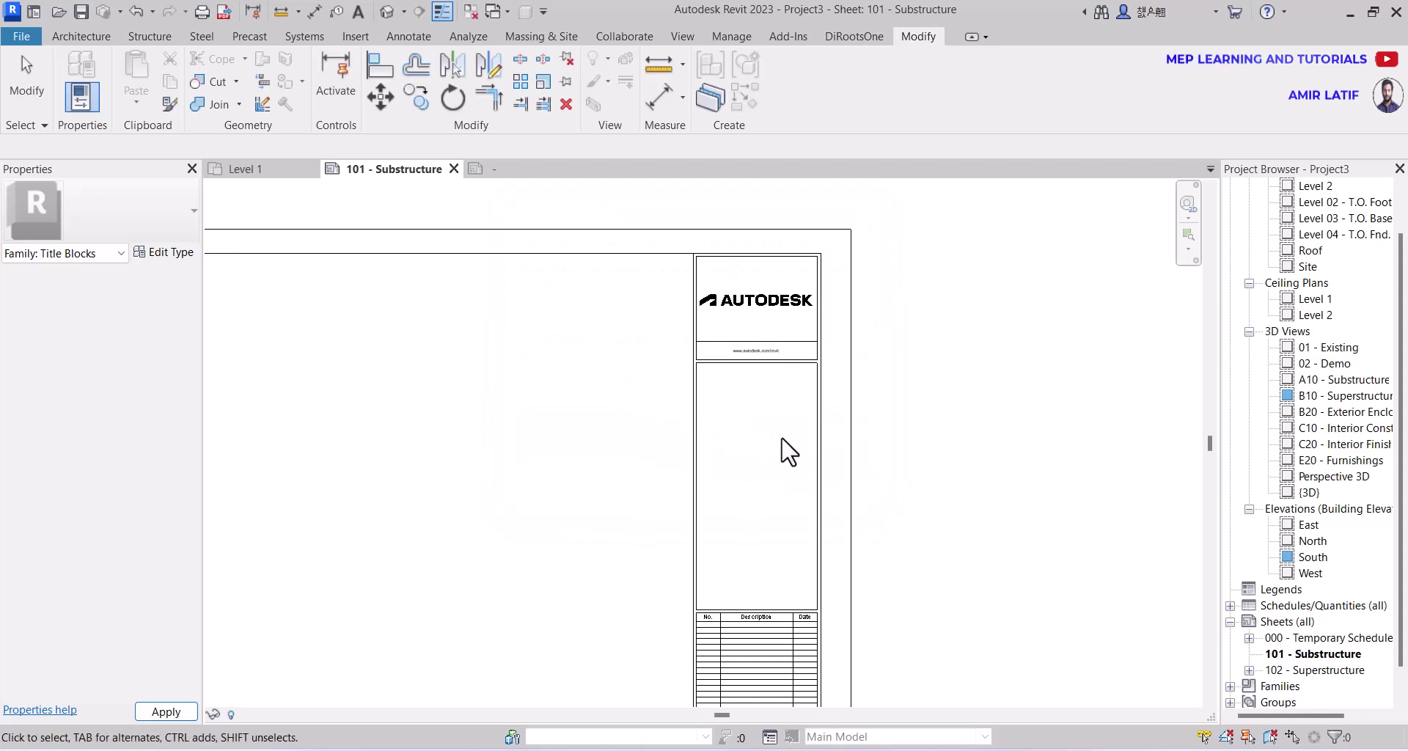
pyautogui.scroll(-1, 739, 433)
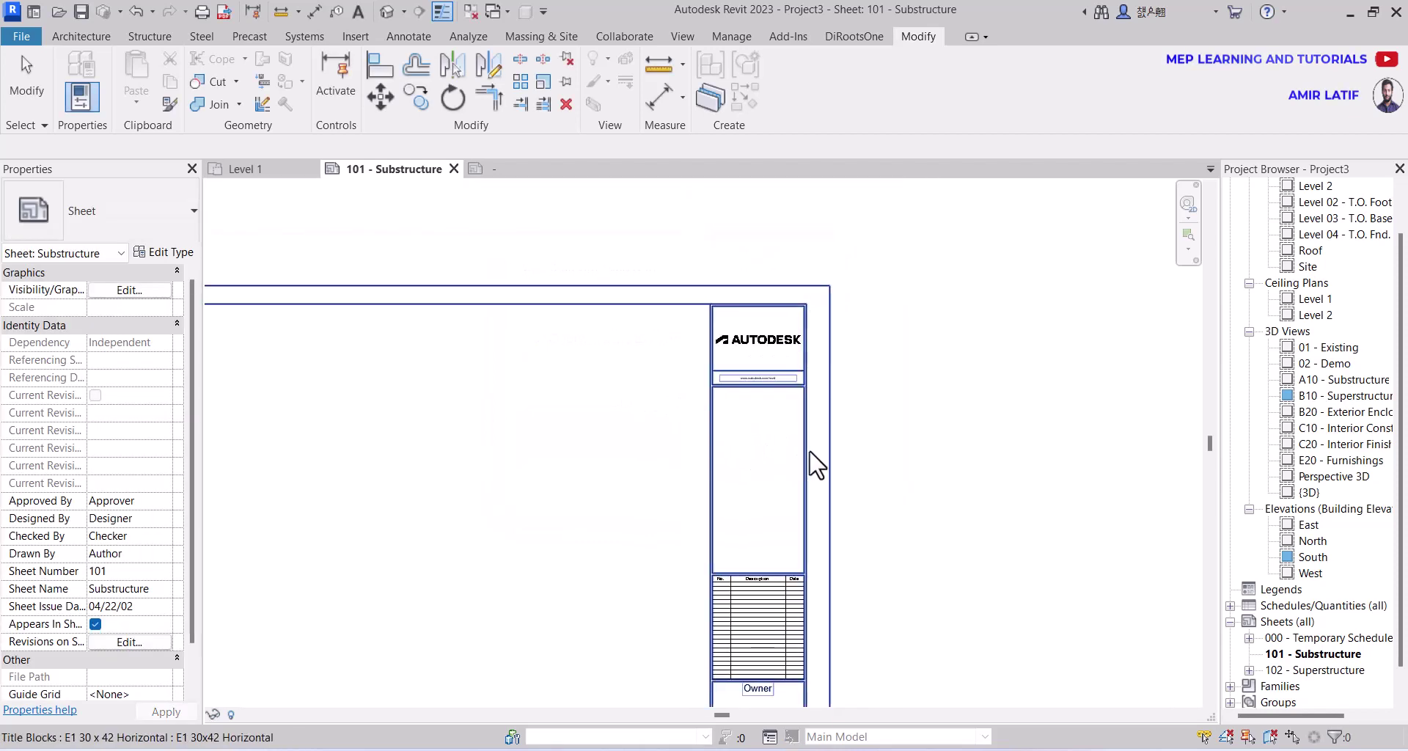
# - Check the type properties of the title block on sheet 101 - Substructure for a consultant name parameter
pyautogui.click(771, 396)
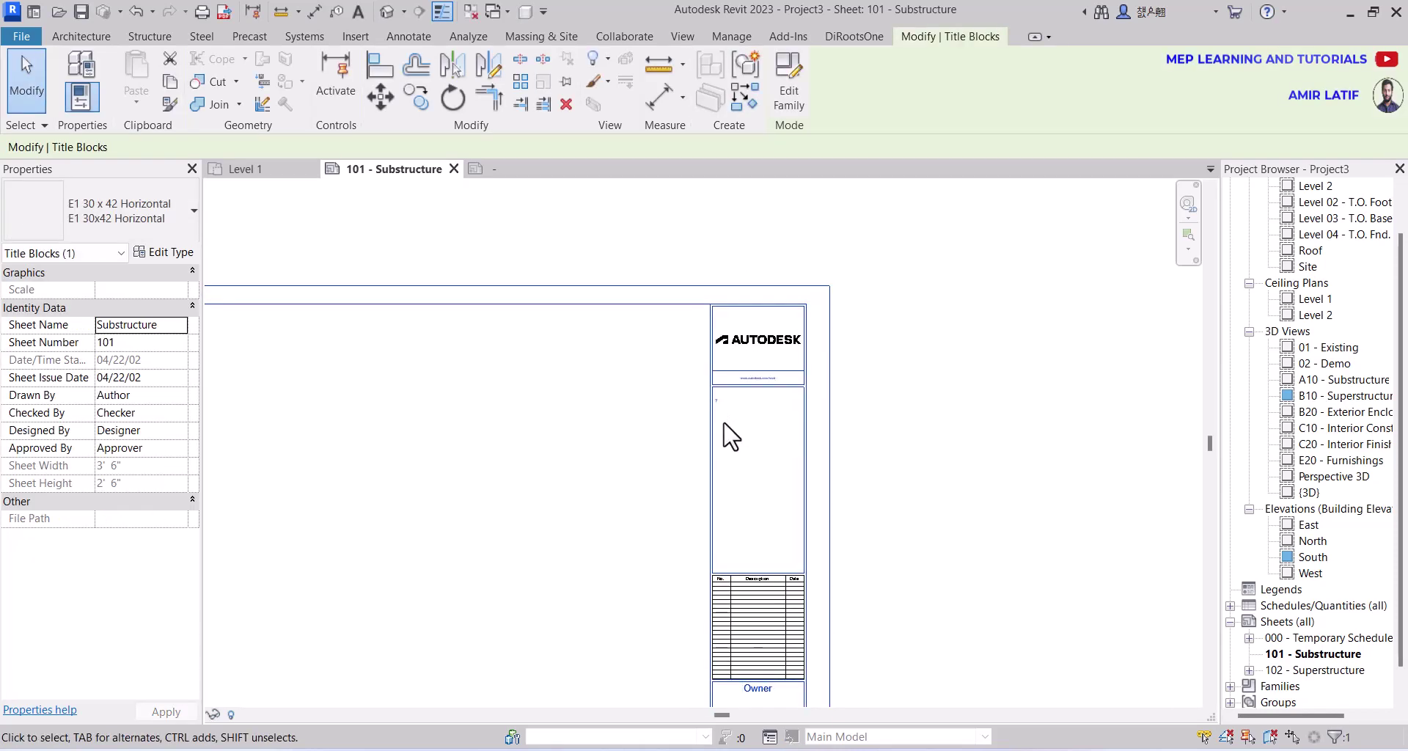
pyautogui.scroll(2, 709, 402)
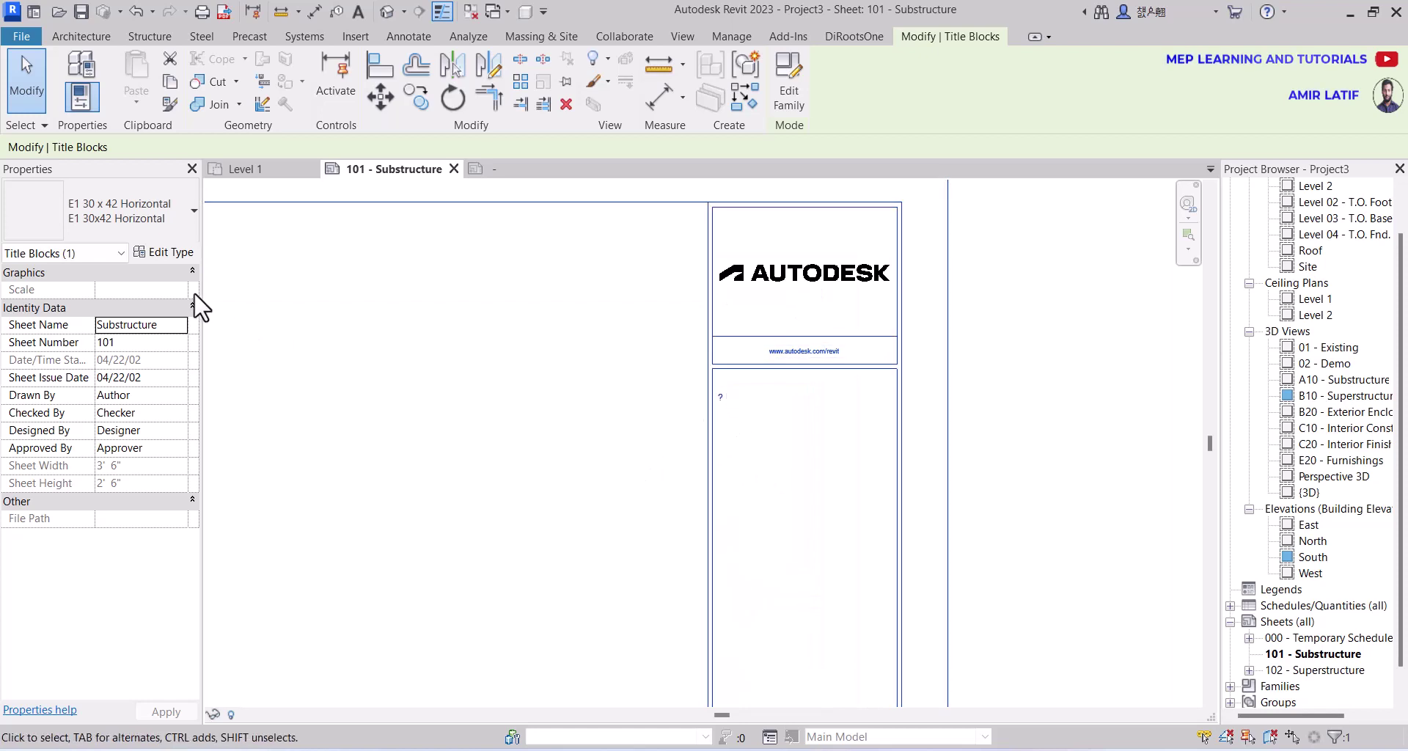
pyautogui.click(187, 257)
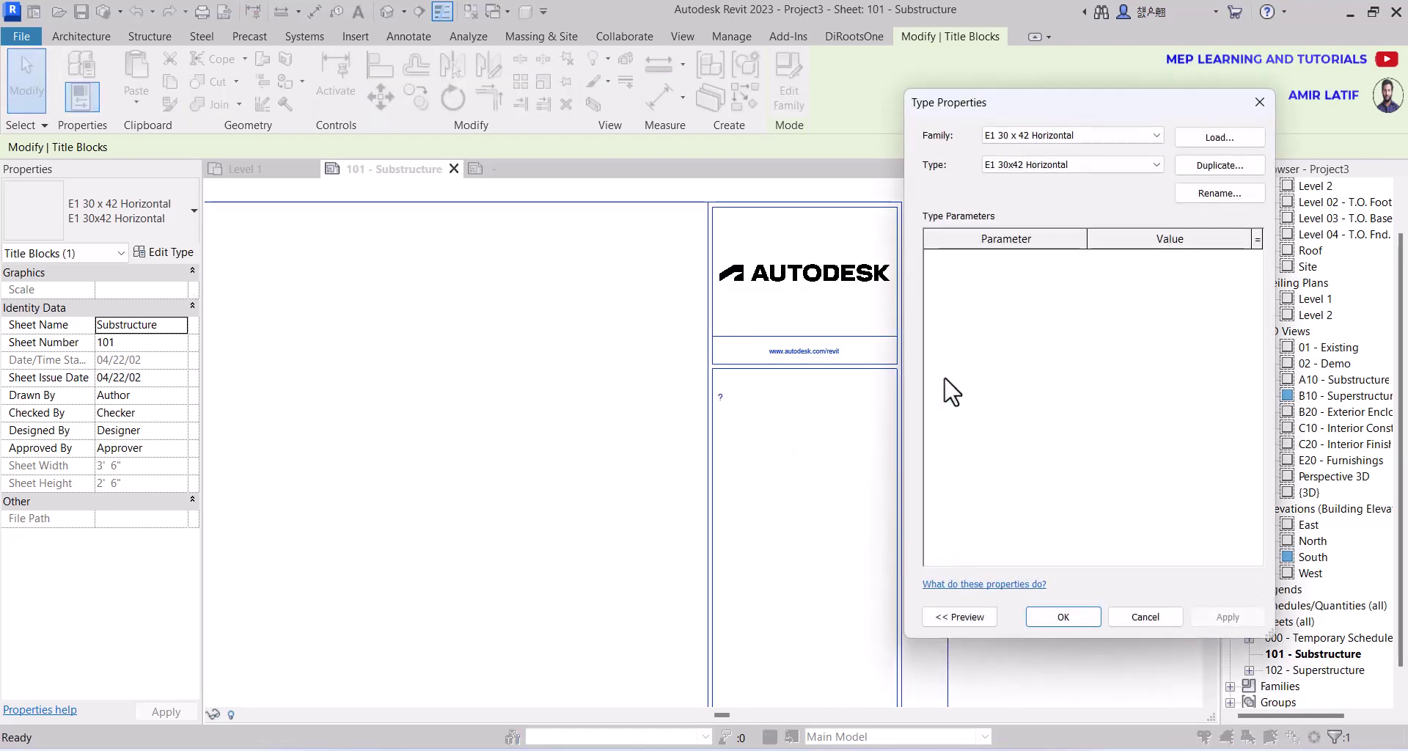
pyautogui.click(1255, 105)
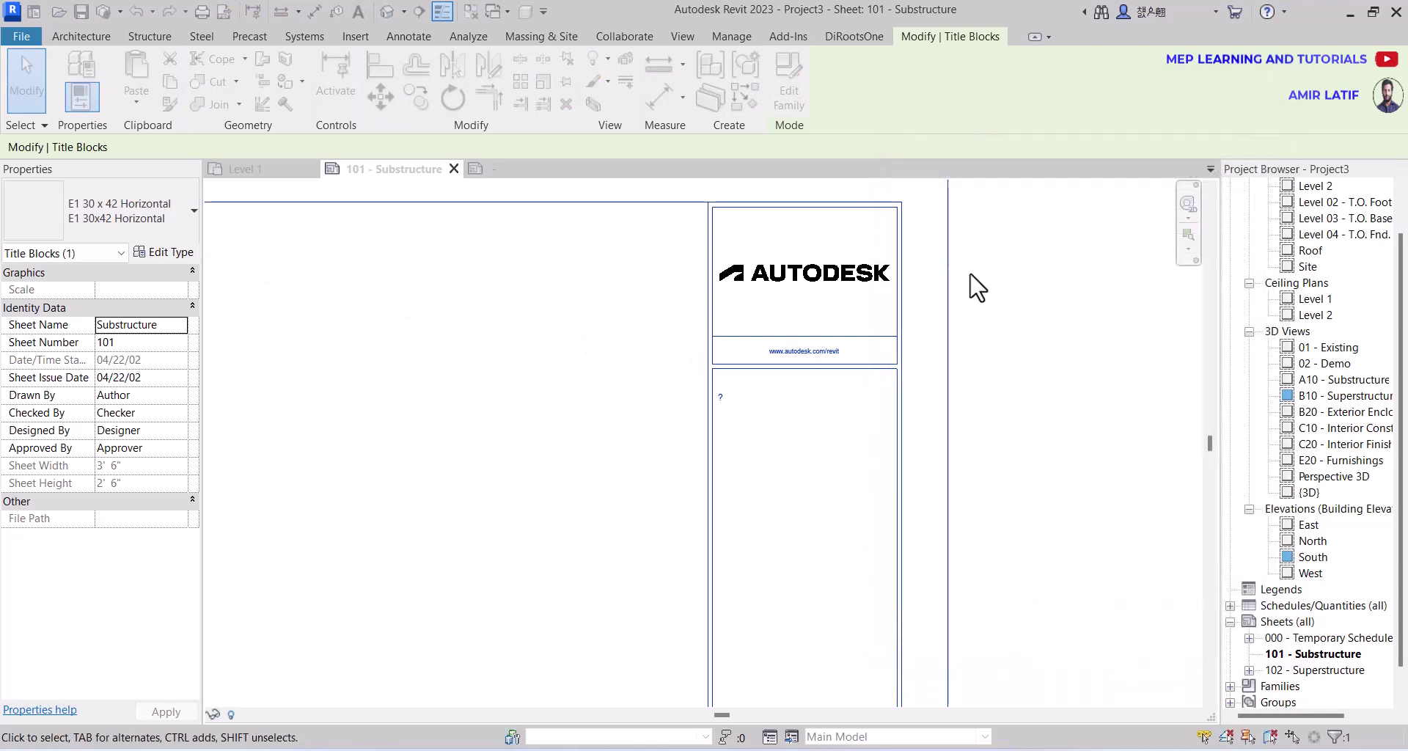
pyautogui.click(184, 254)
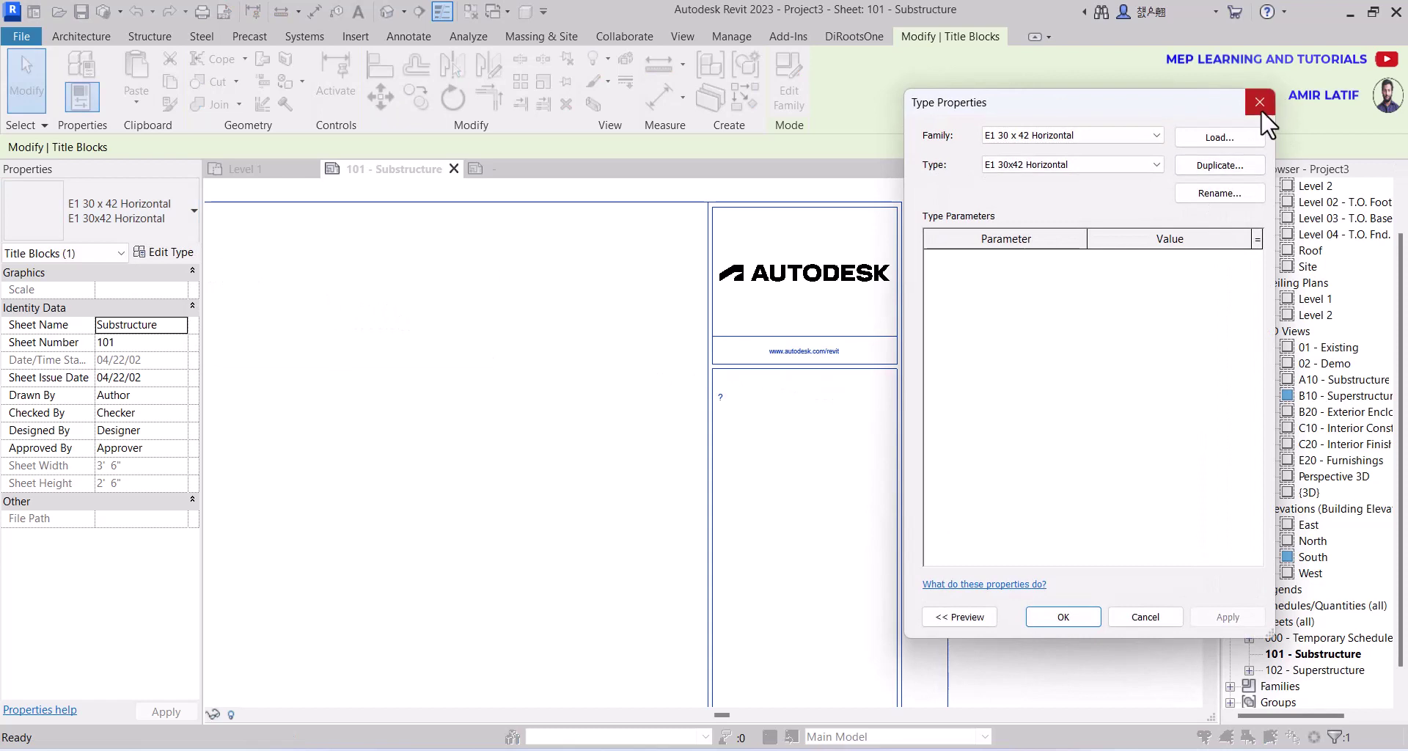
pyautogui.click(1259, 102)
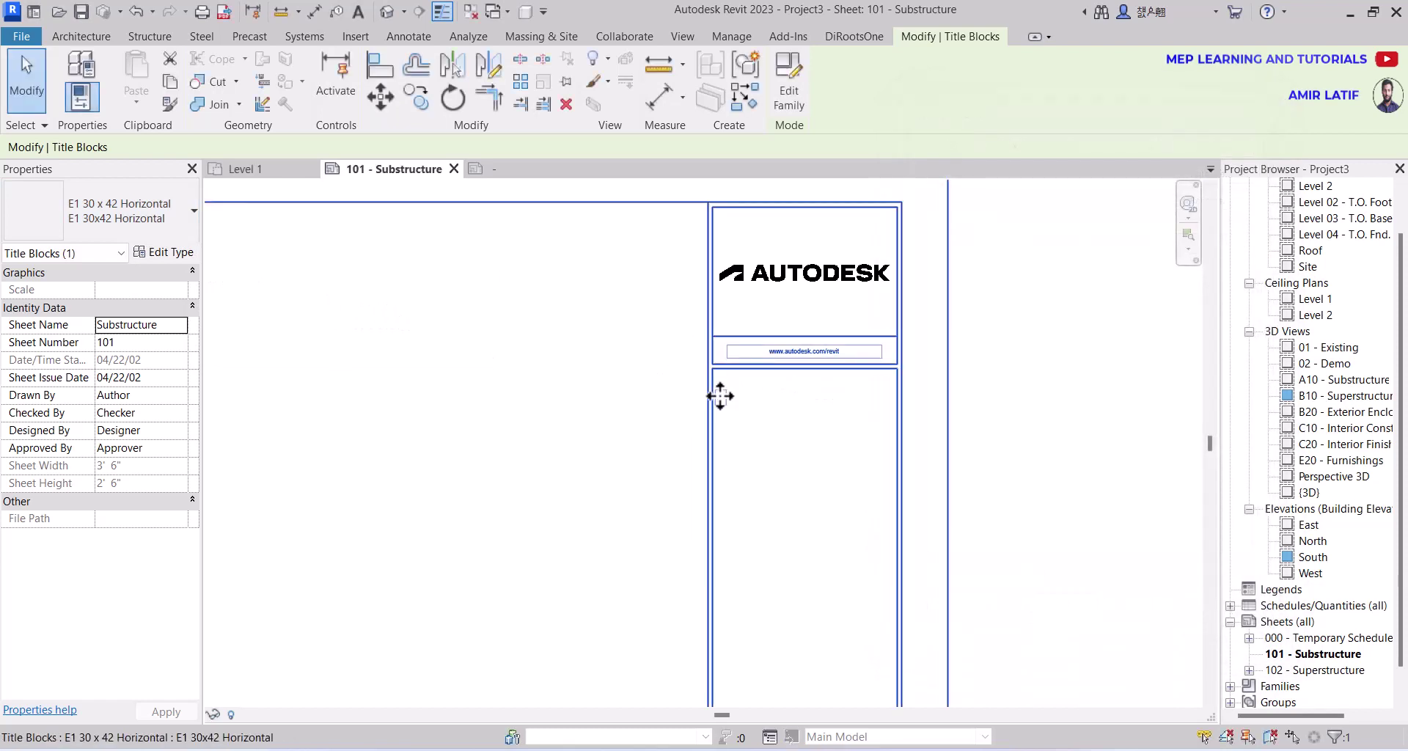
# - In the title block family, add the shared parameter CONSULTANT NAME: from the ELECTRICAL group as a type parameter under Identity Data
pyautogui.click(492, 170)
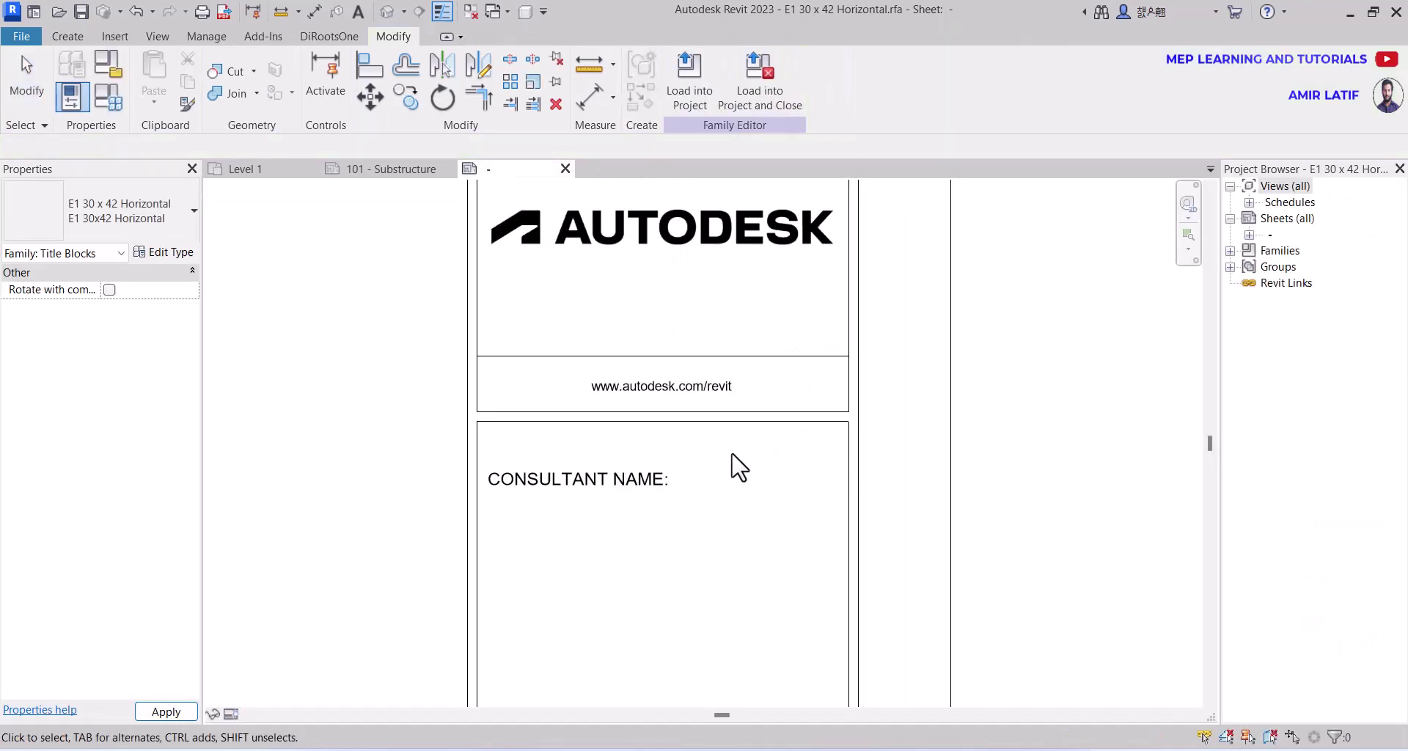
pyautogui.scroll(1, 529, 498)
pyautogui.click(540, 492)
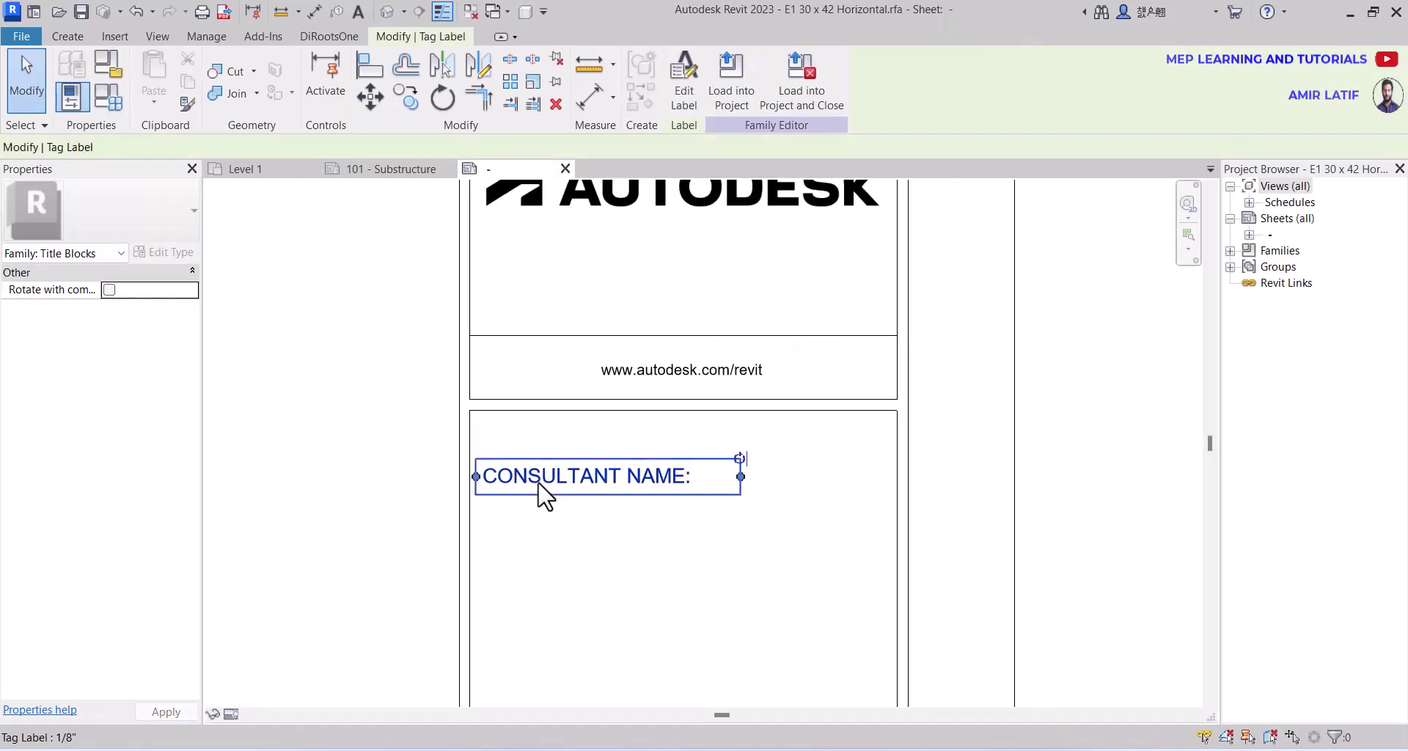
pyautogui.click(113, 106)
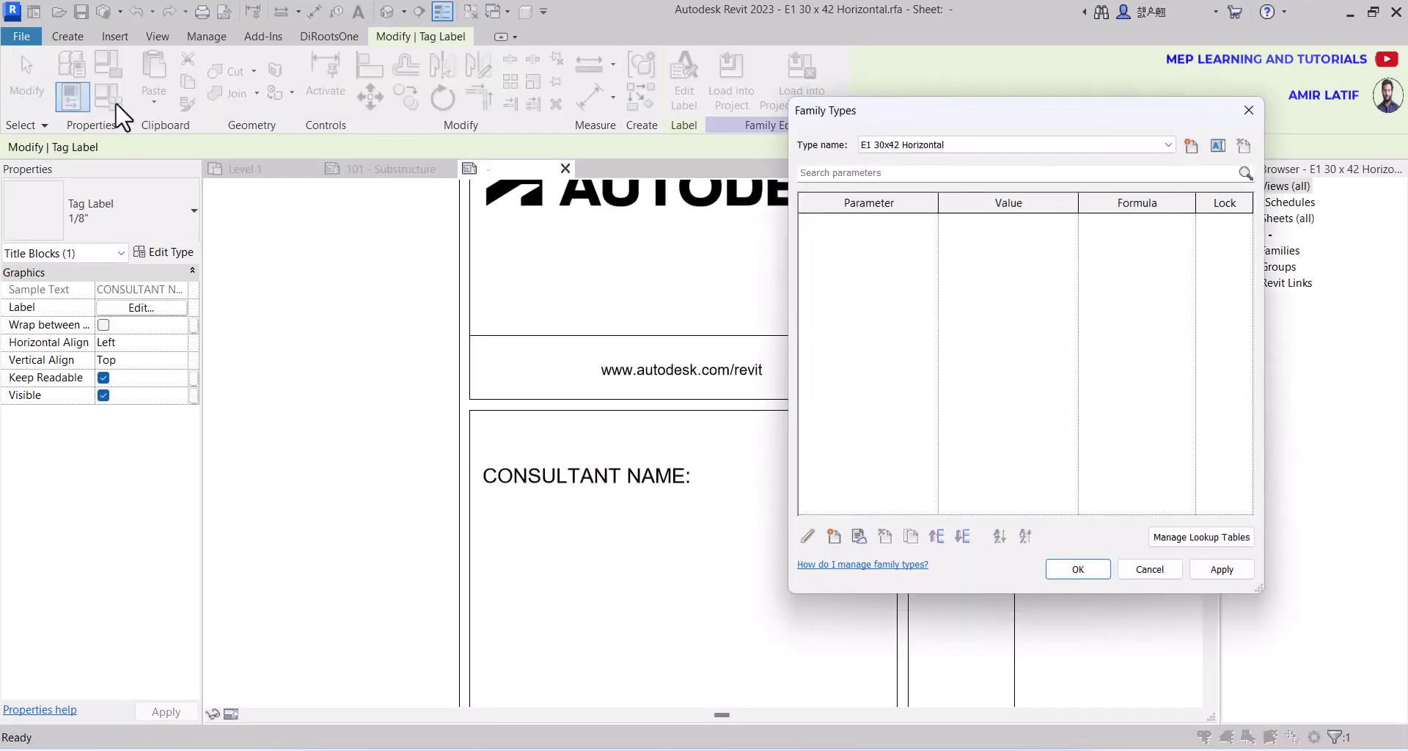
pyautogui.click(836, 537)
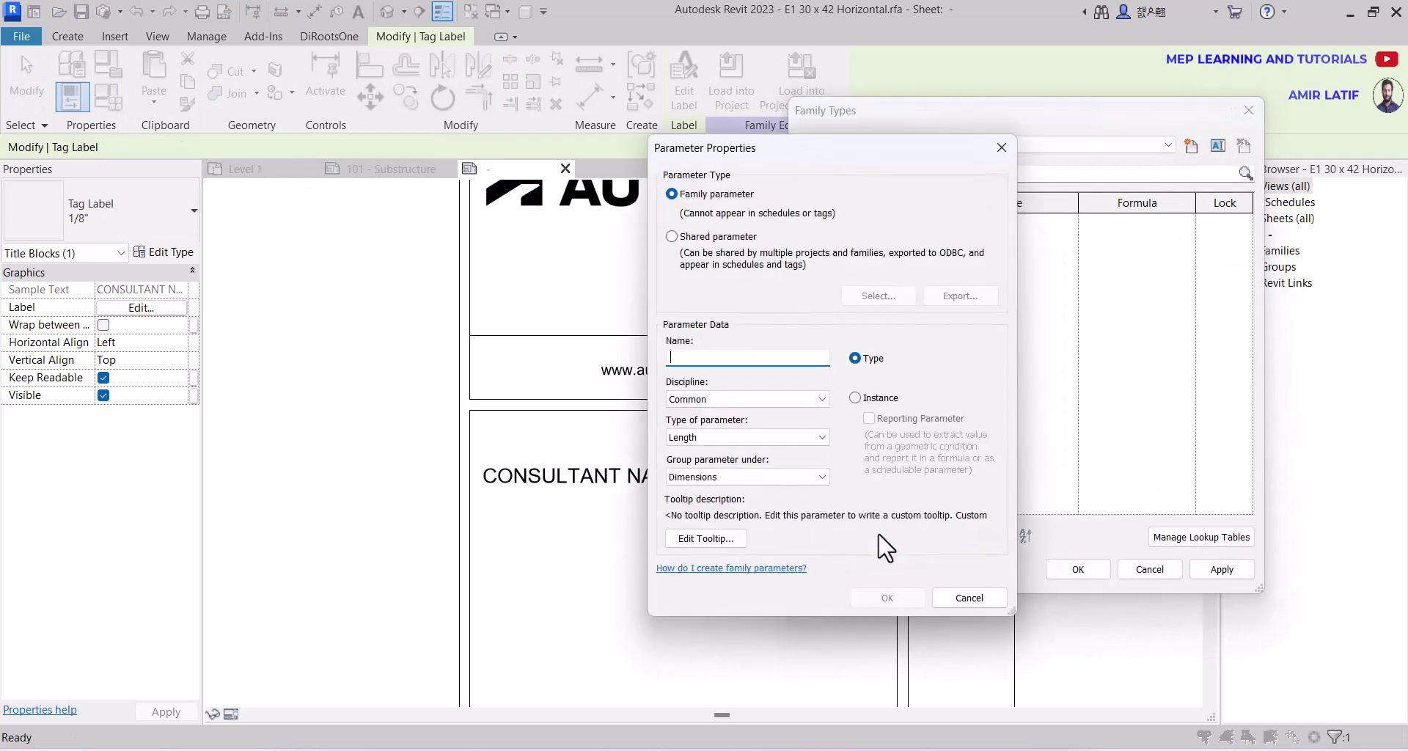
pyautogui.click(672, 236)
pyautogui.click(874, 297)
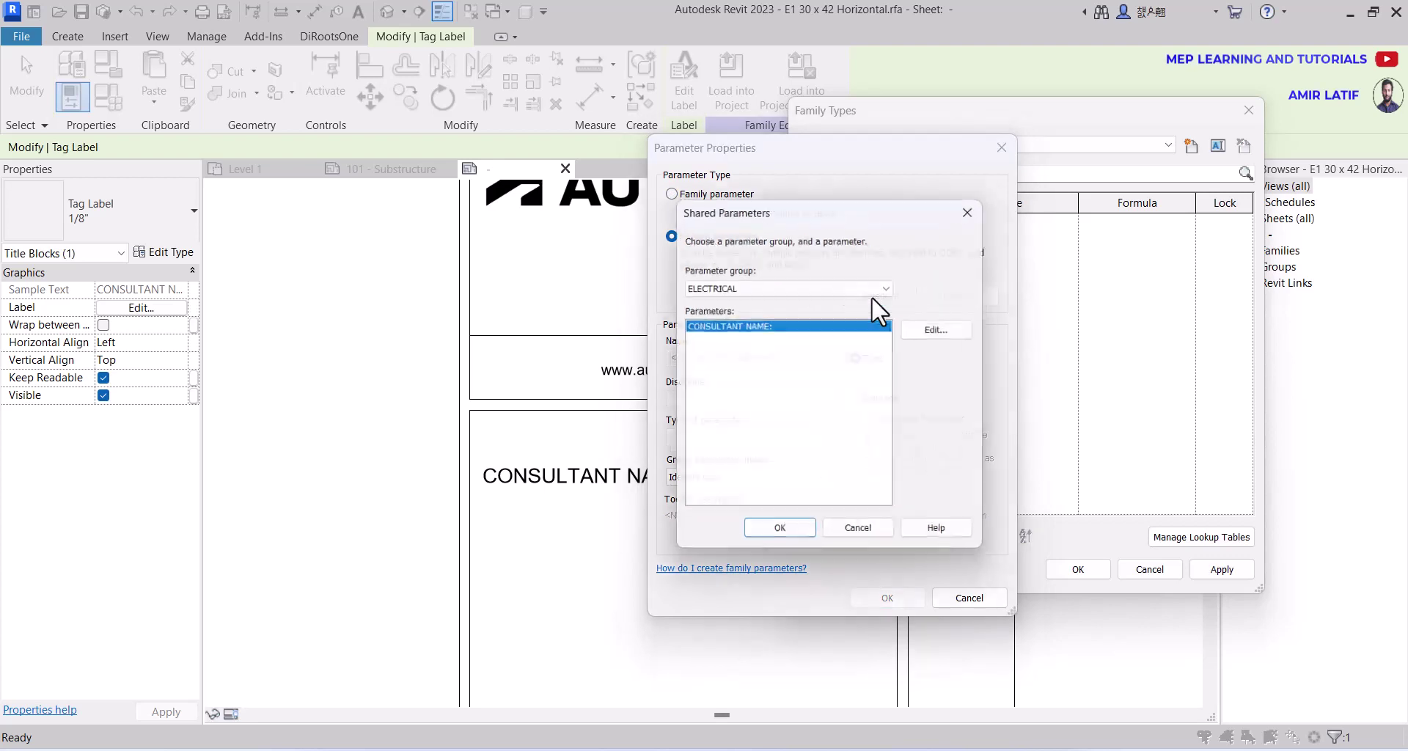
pyautogui.click(785, 540)
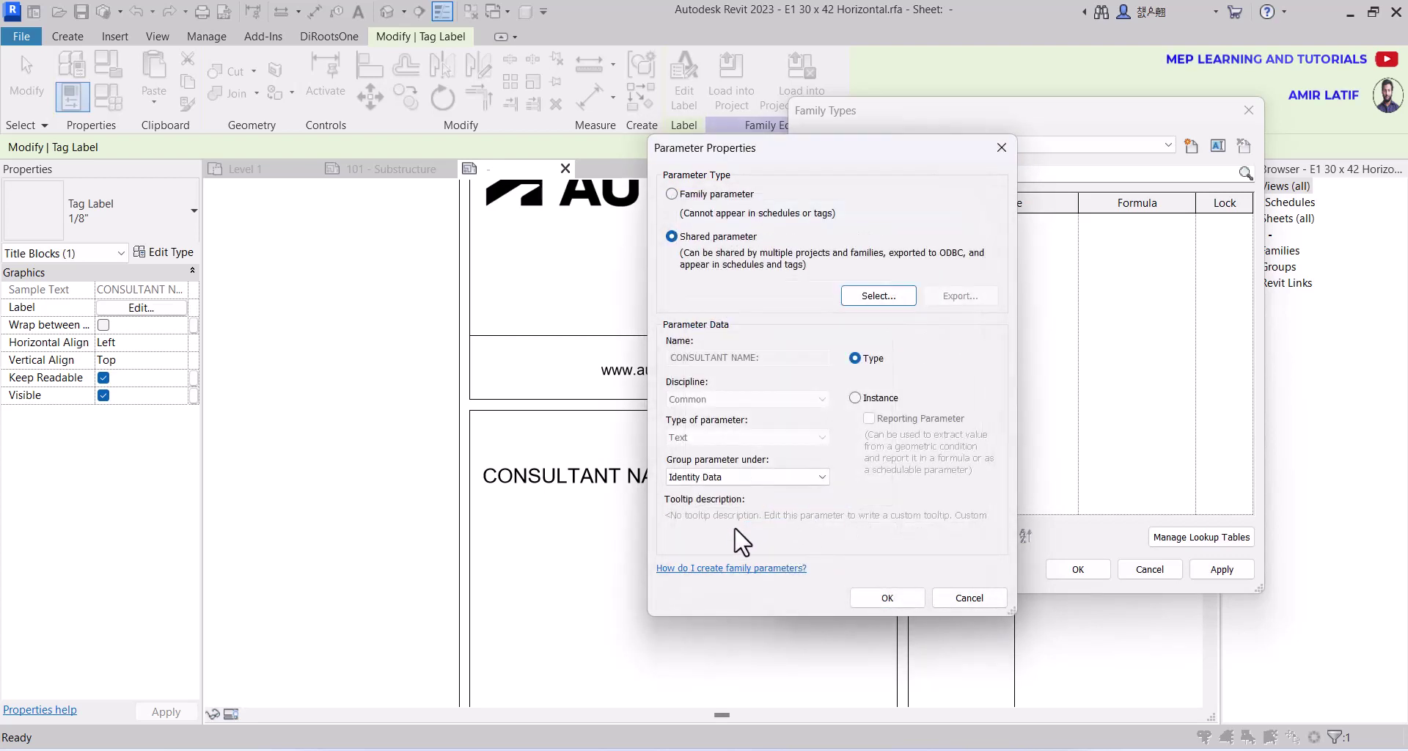
pyautogui.click(886, 595)
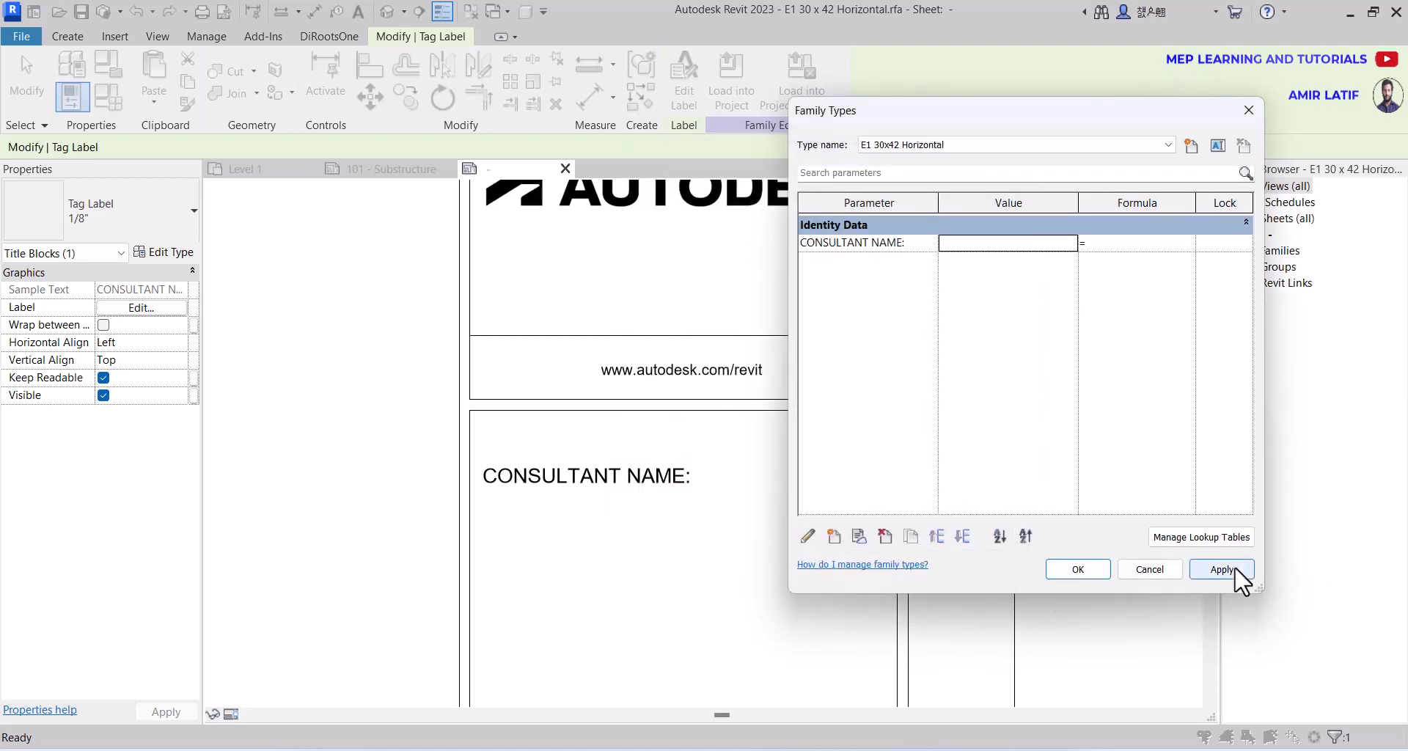
pyautogui.click(1078, 570)
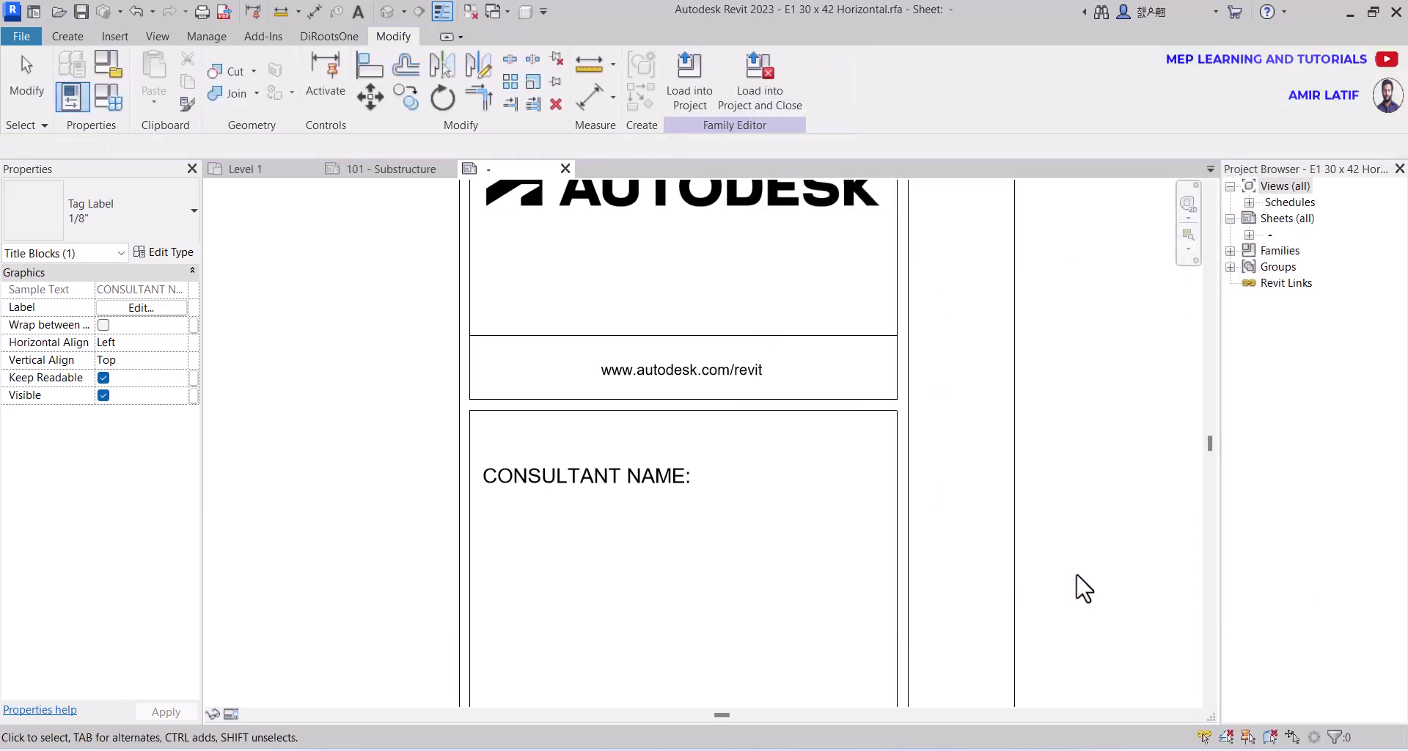
# - Reload the updated title block family into Project3, overwriting the existing version and its parameter values
pyautogui.click(624, 524)
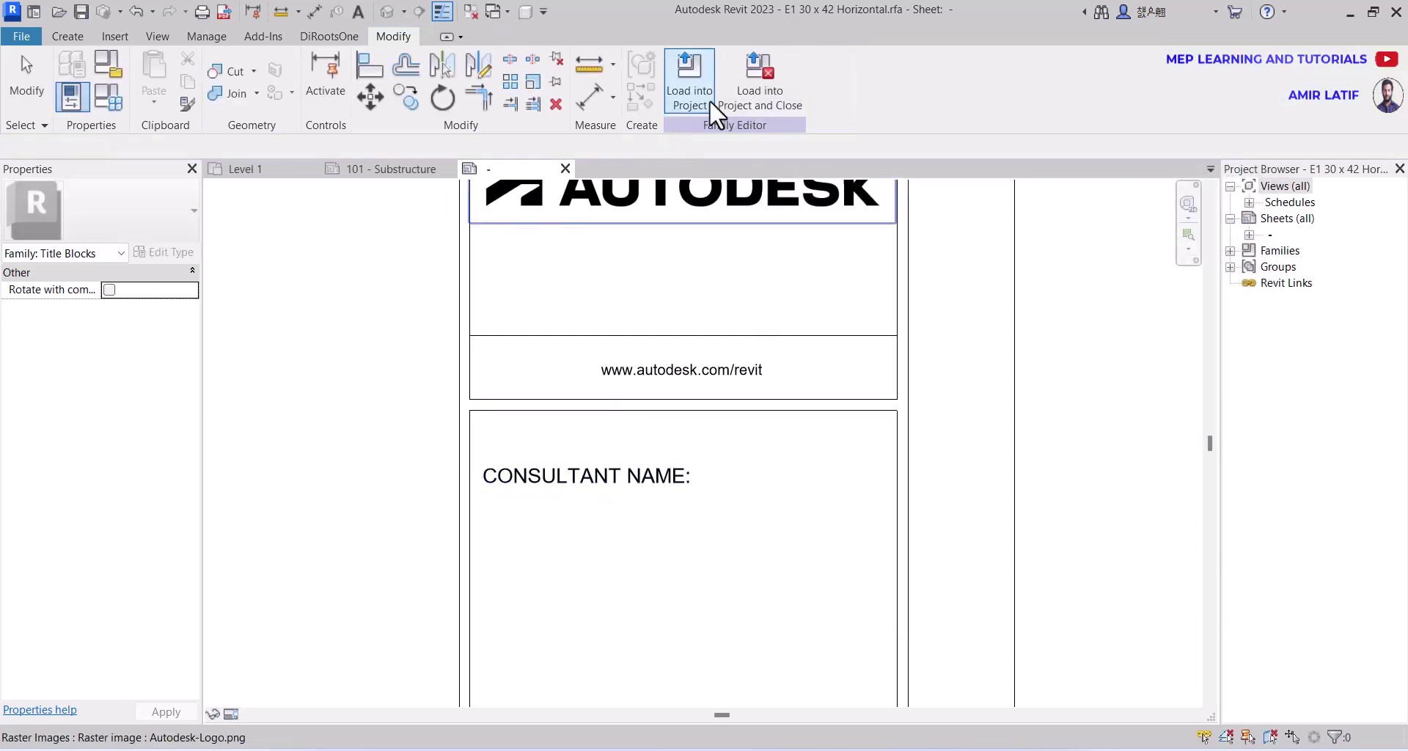
pyautogui.click(687, 88)
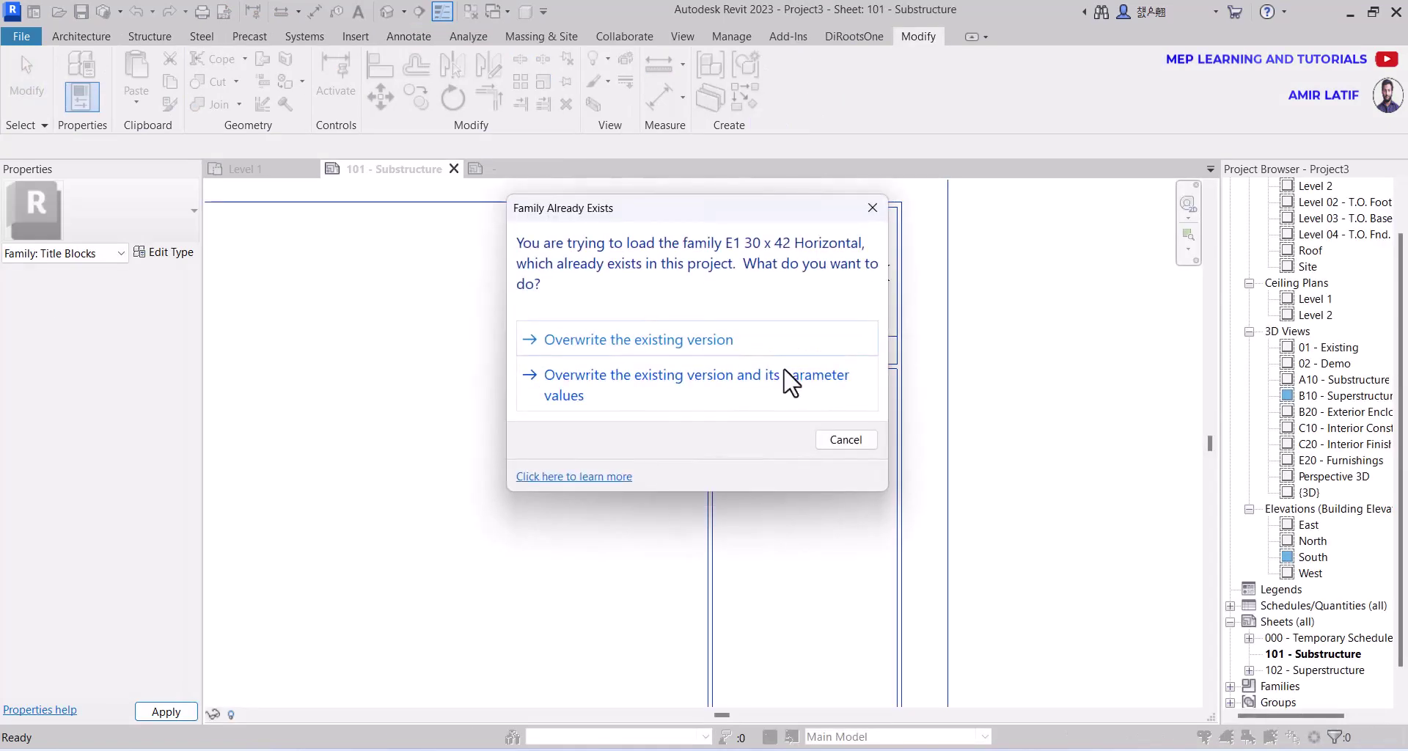
pyautogui.click(657, 377)
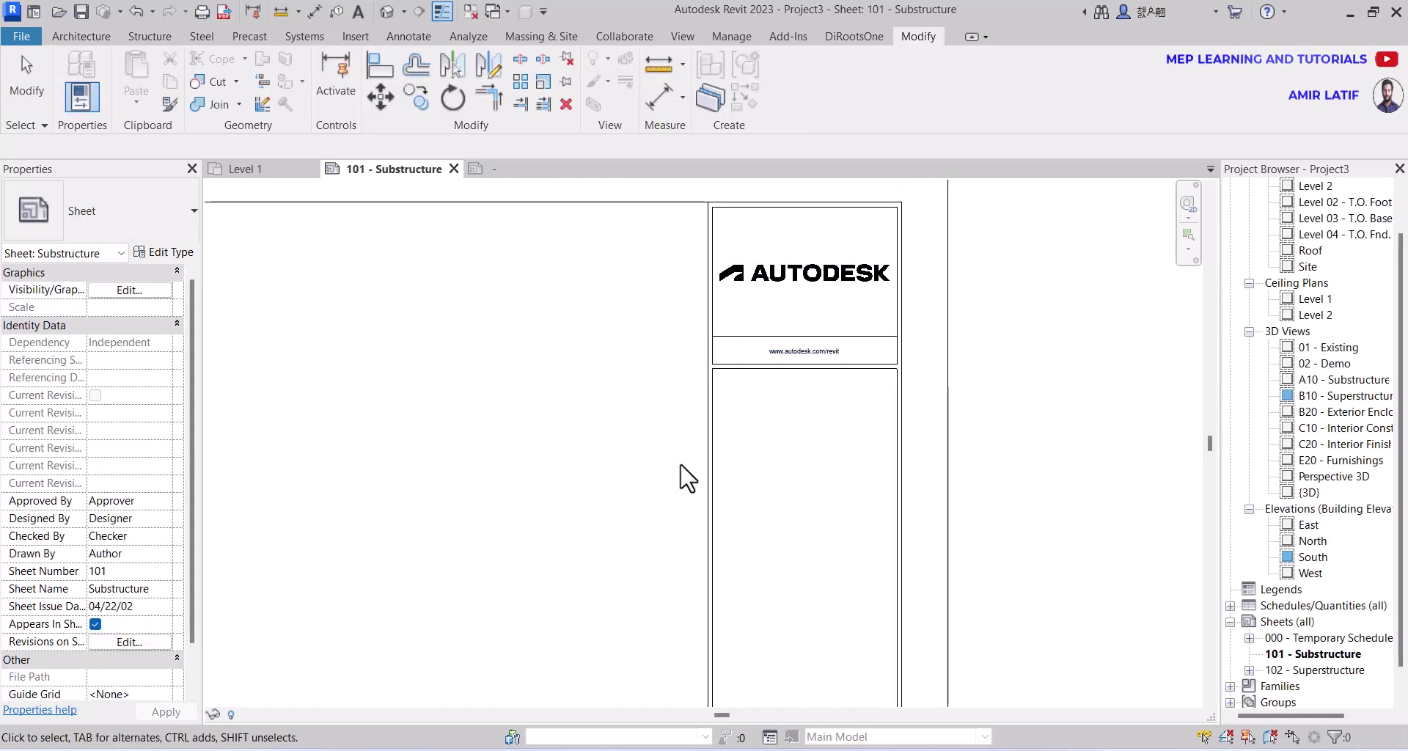
# - Inspect the reloaded title block's type properties for the CONSULTANT NAME: parameter and review the sheet
pyautogui.scroll(-2, 731, 437)
pyautogui.click(726, 383)
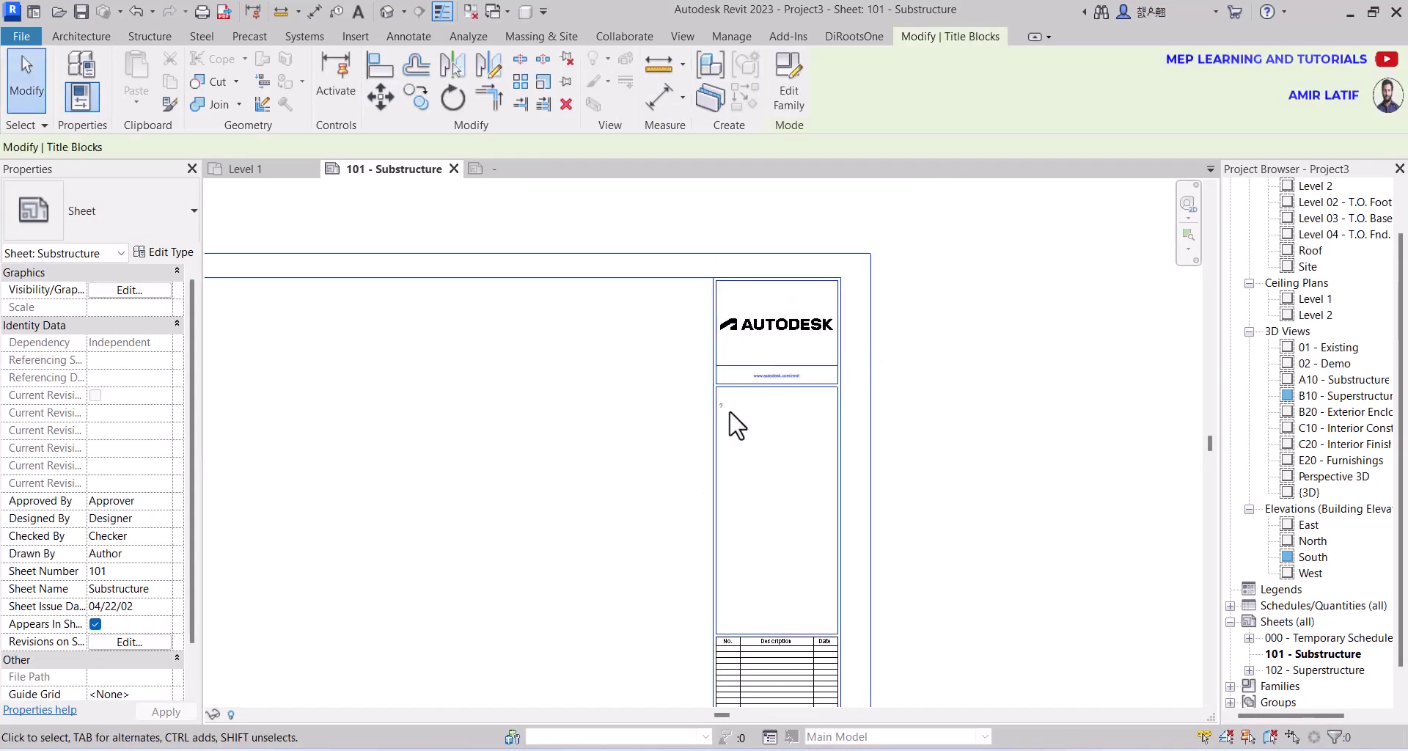
pyautogui.click(160, 252)
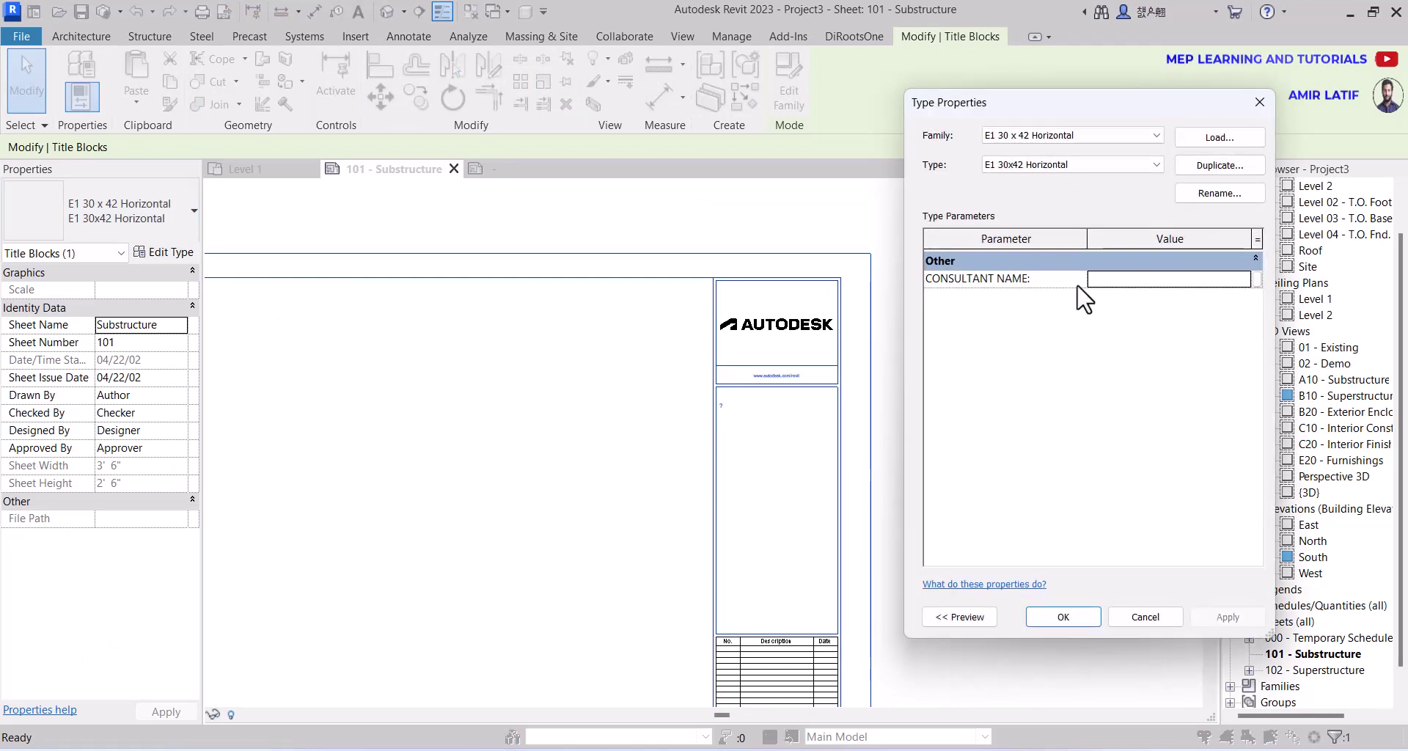
pyautogui.click(1264, 100)
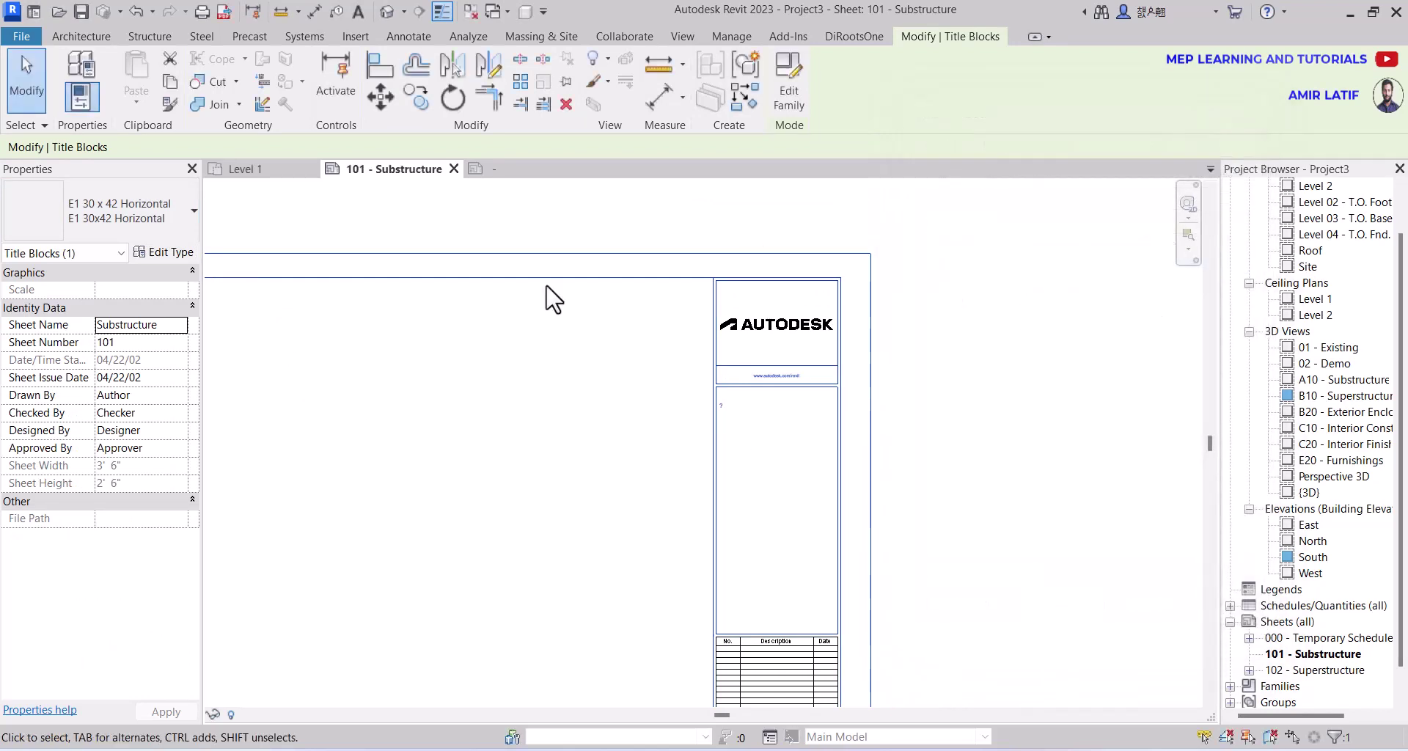
pyautogui.click(679, 418)
pyautogui.scroll(-2, 587, 455)
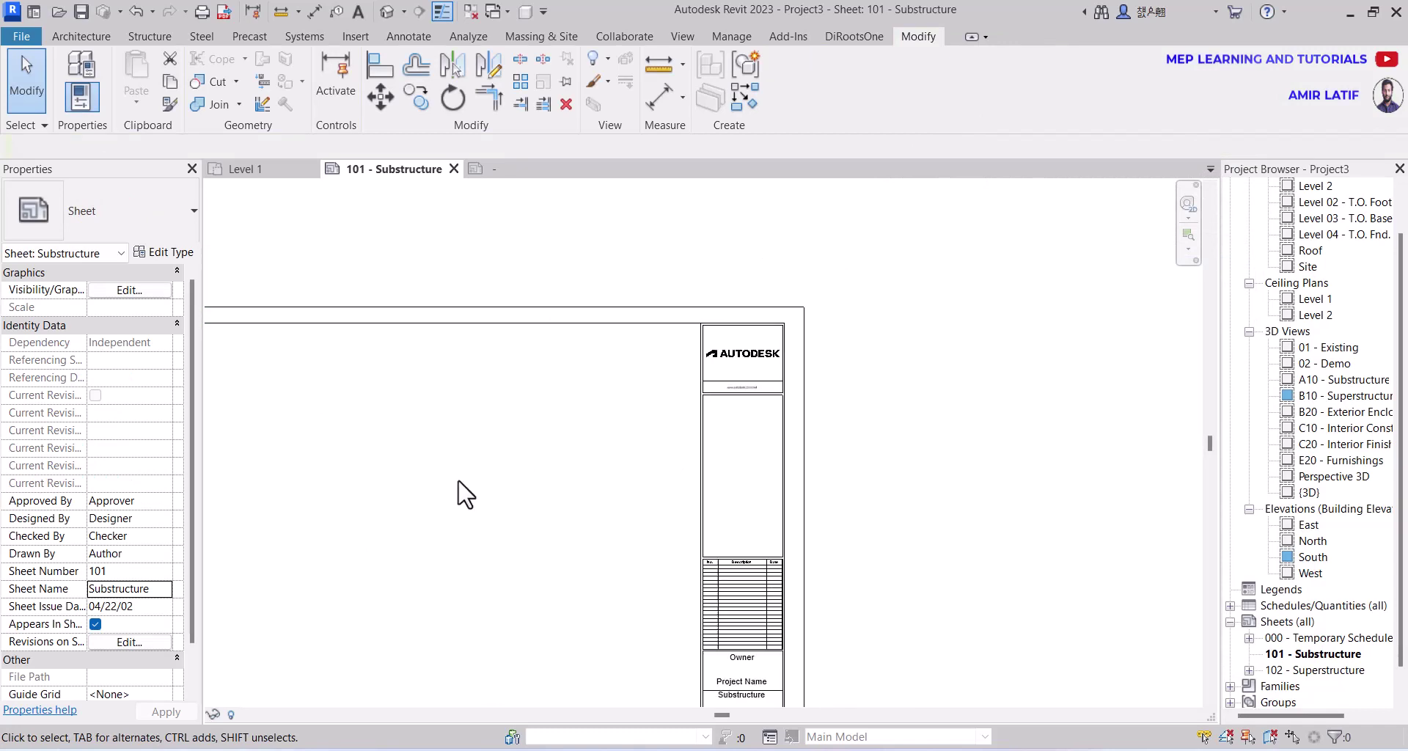
pyautogui.scroll(1, 668, 480)
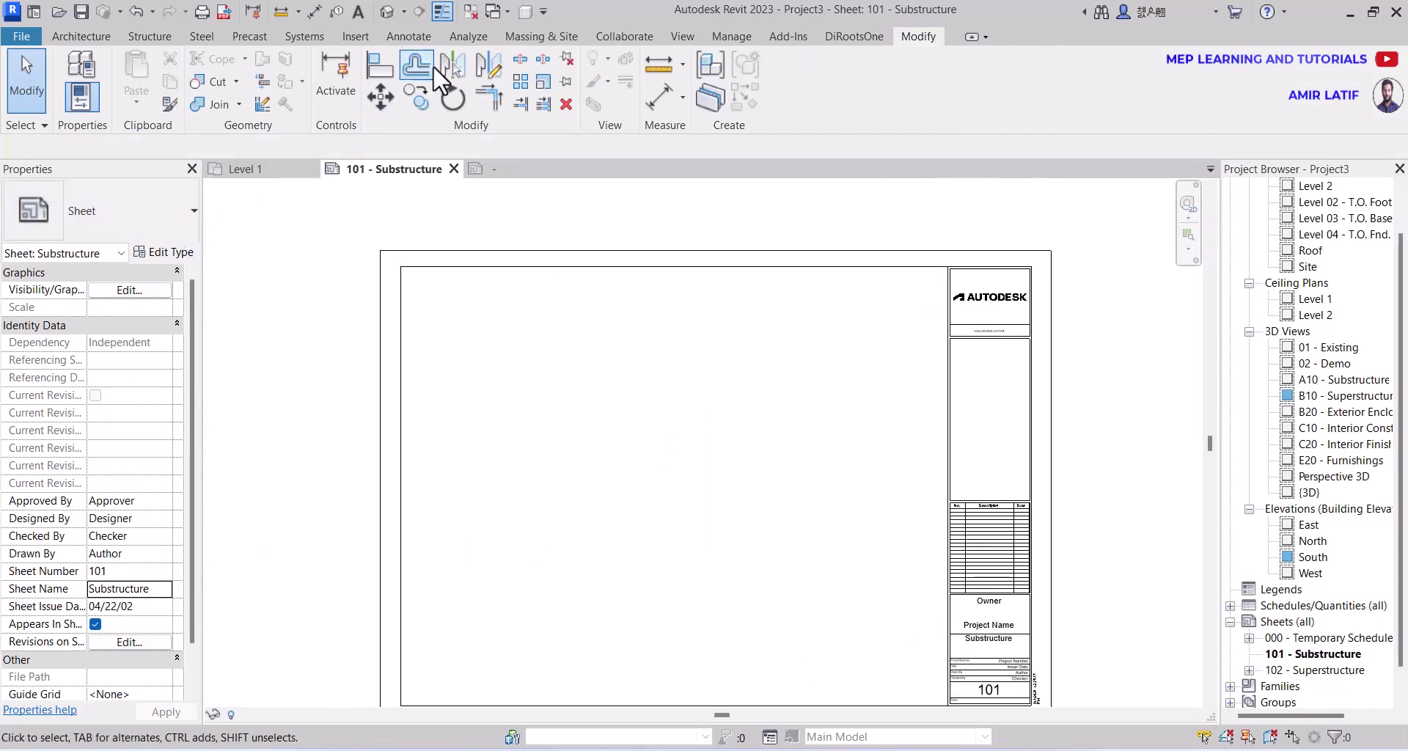
# - Create a new project parameter from the shared parameter CONSULTANT NAME: in the ELECTRICAL group
pyautogui.scroll(-1, 84, 462)
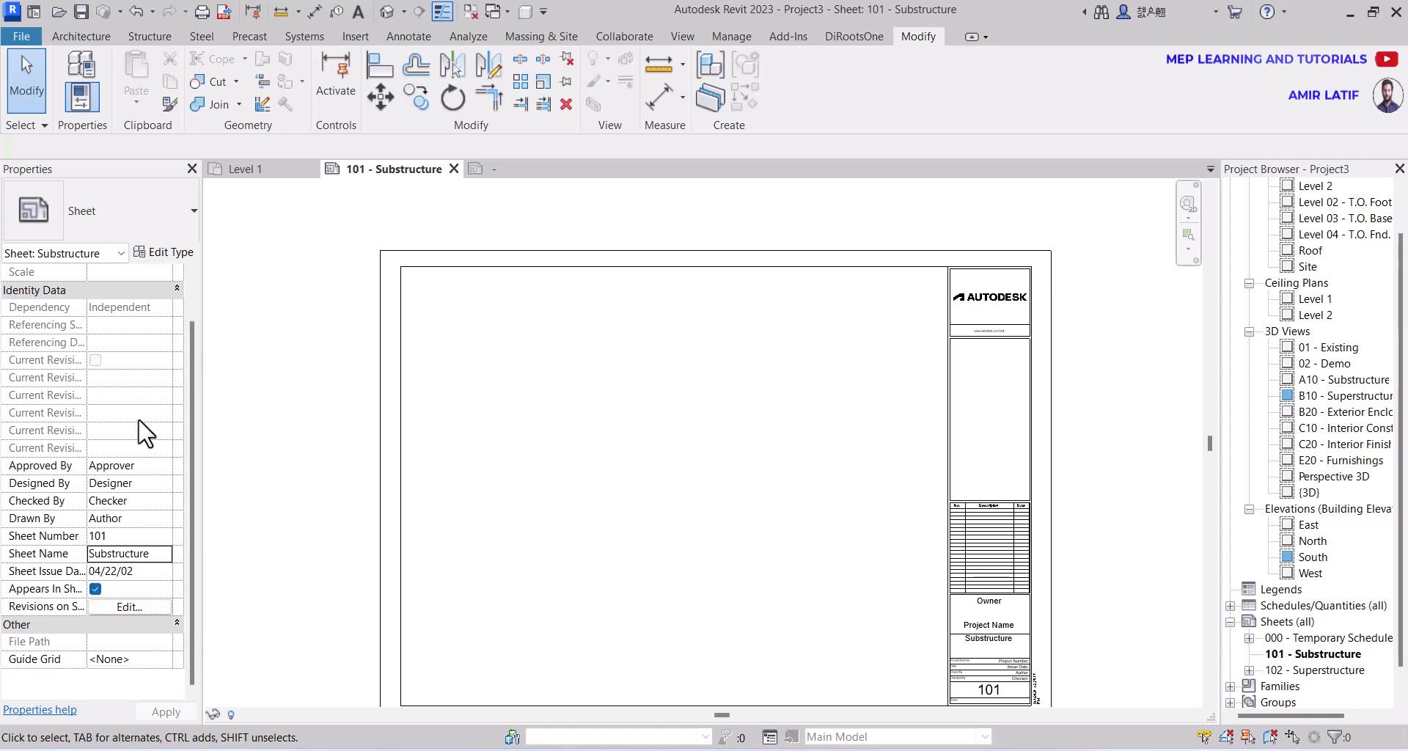
pyautogui.click(730, 35)
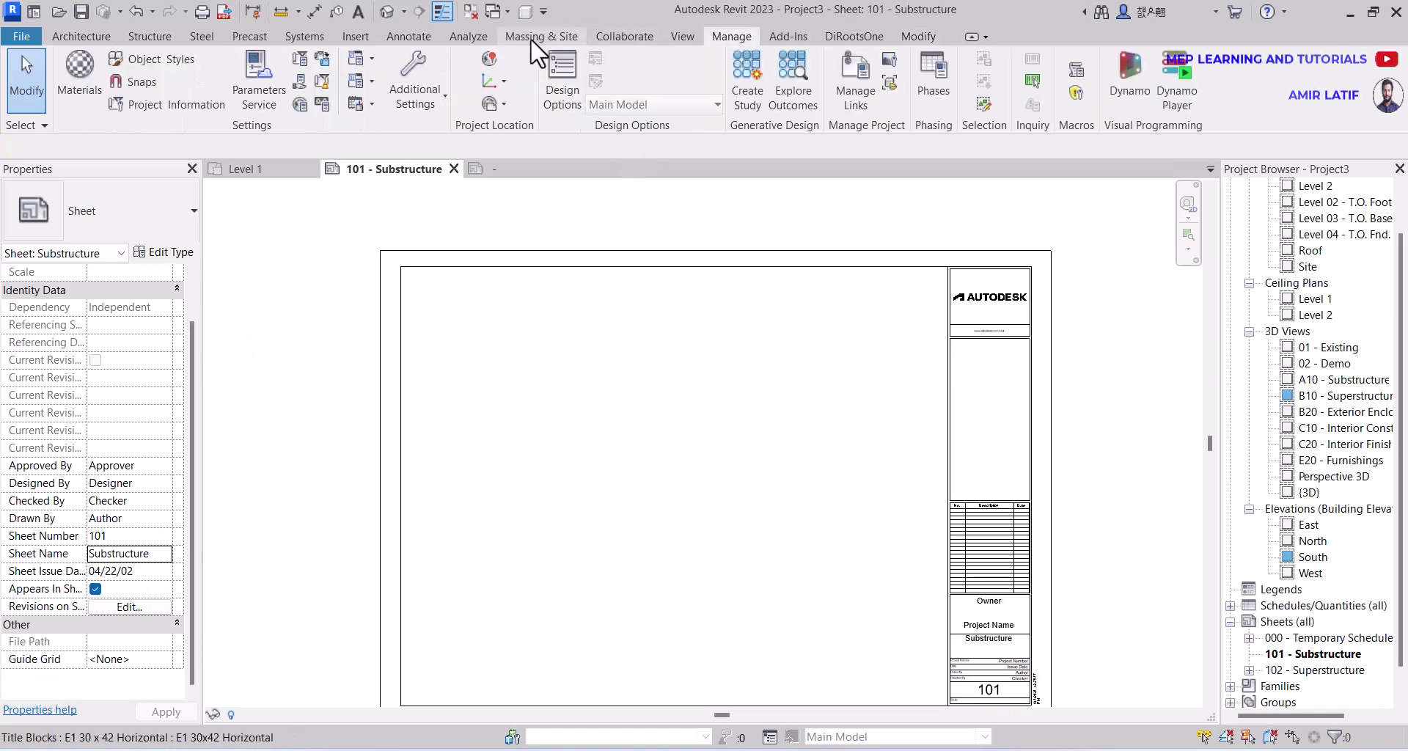
pyautogui.click(298, 65)
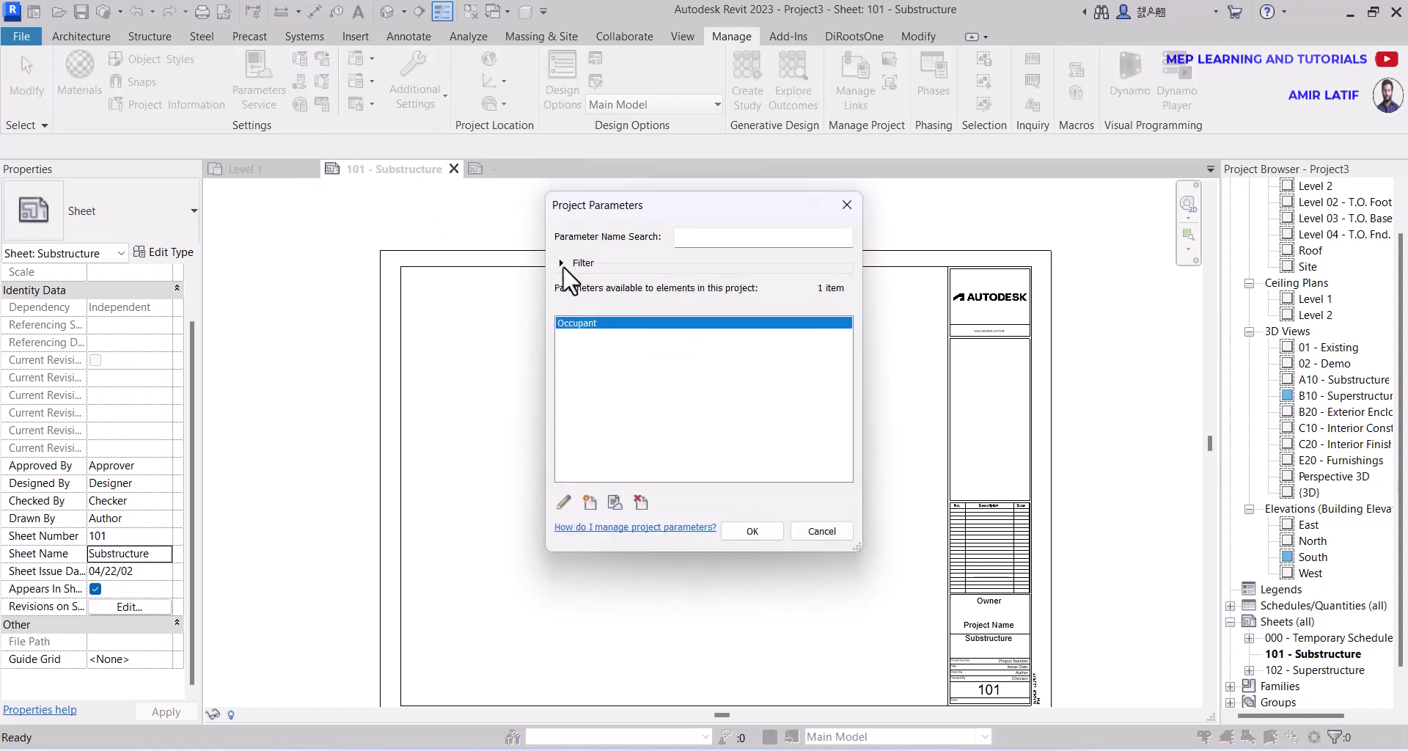
pyautogui.click(590, 503)
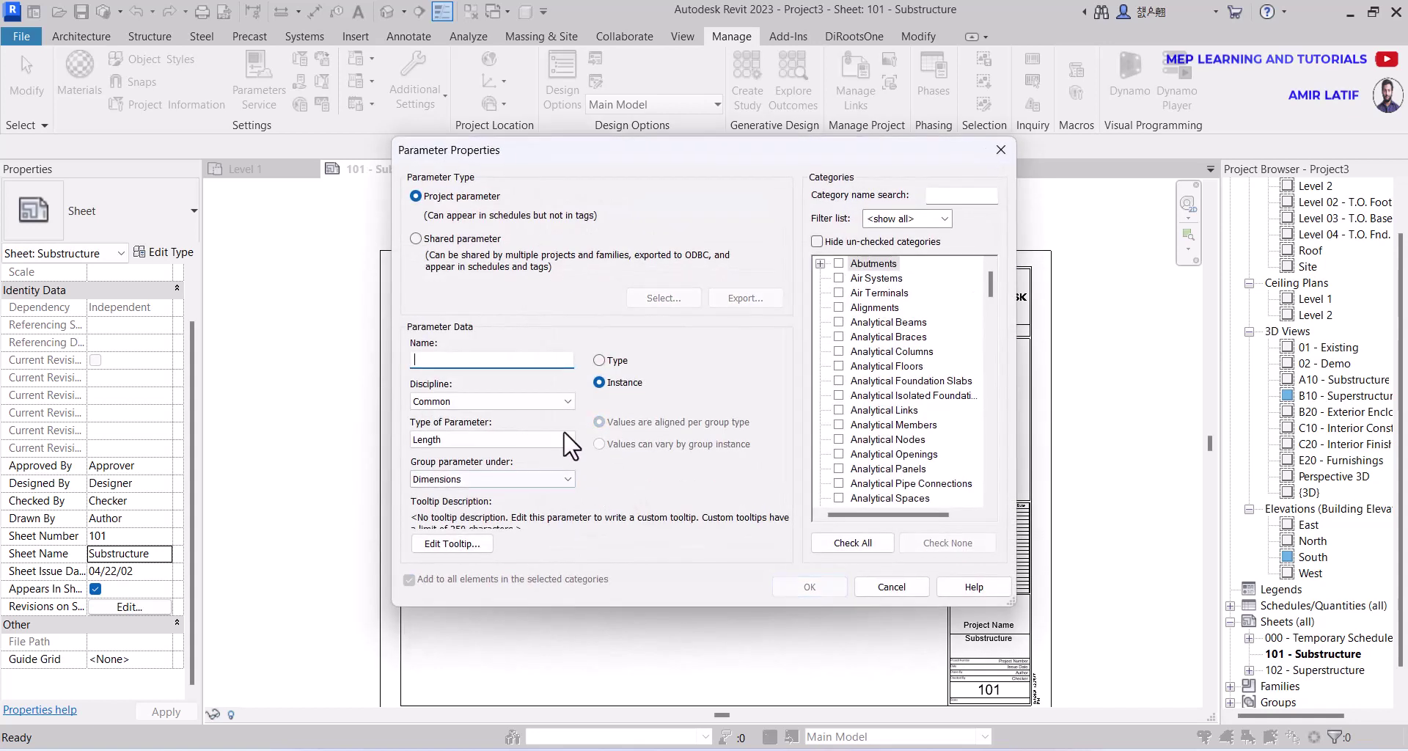
pyautogui.click(415, 239)
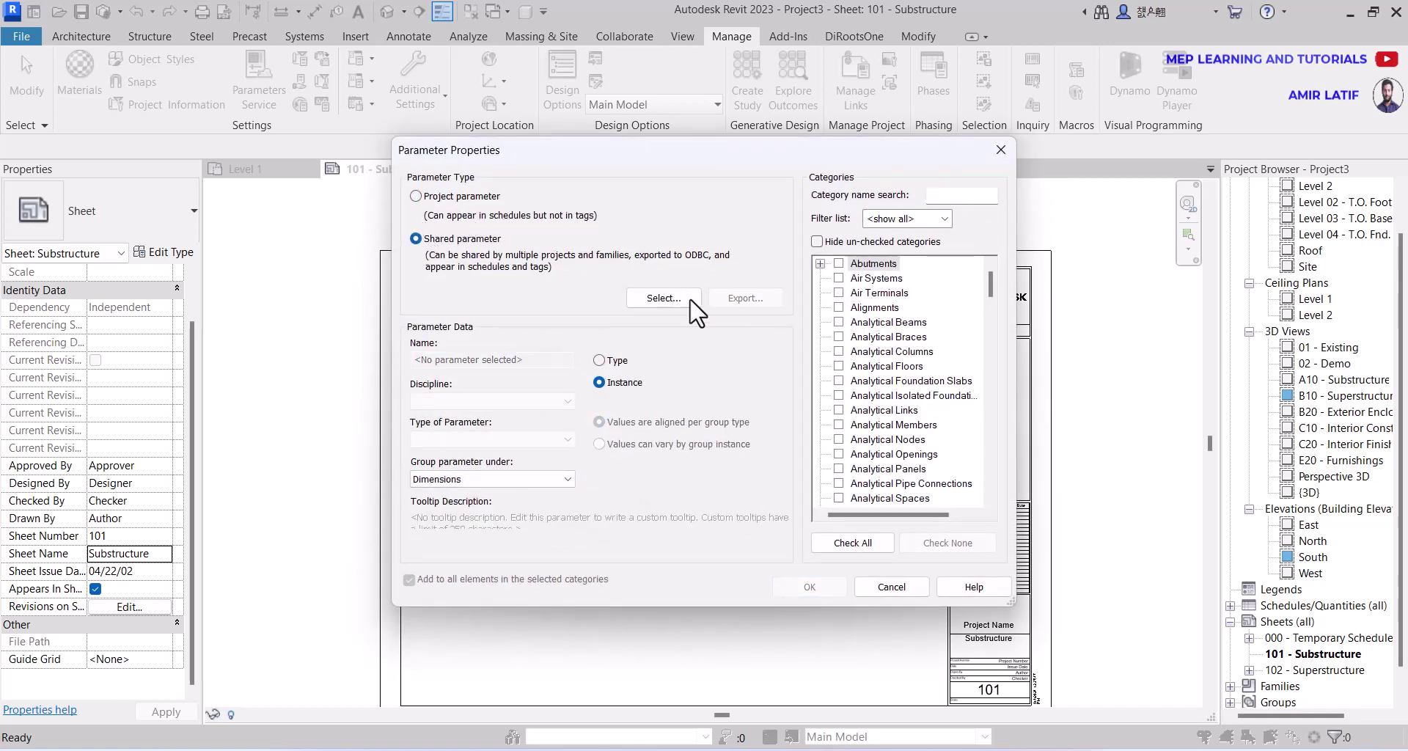
pyautogui.click(663, 298)
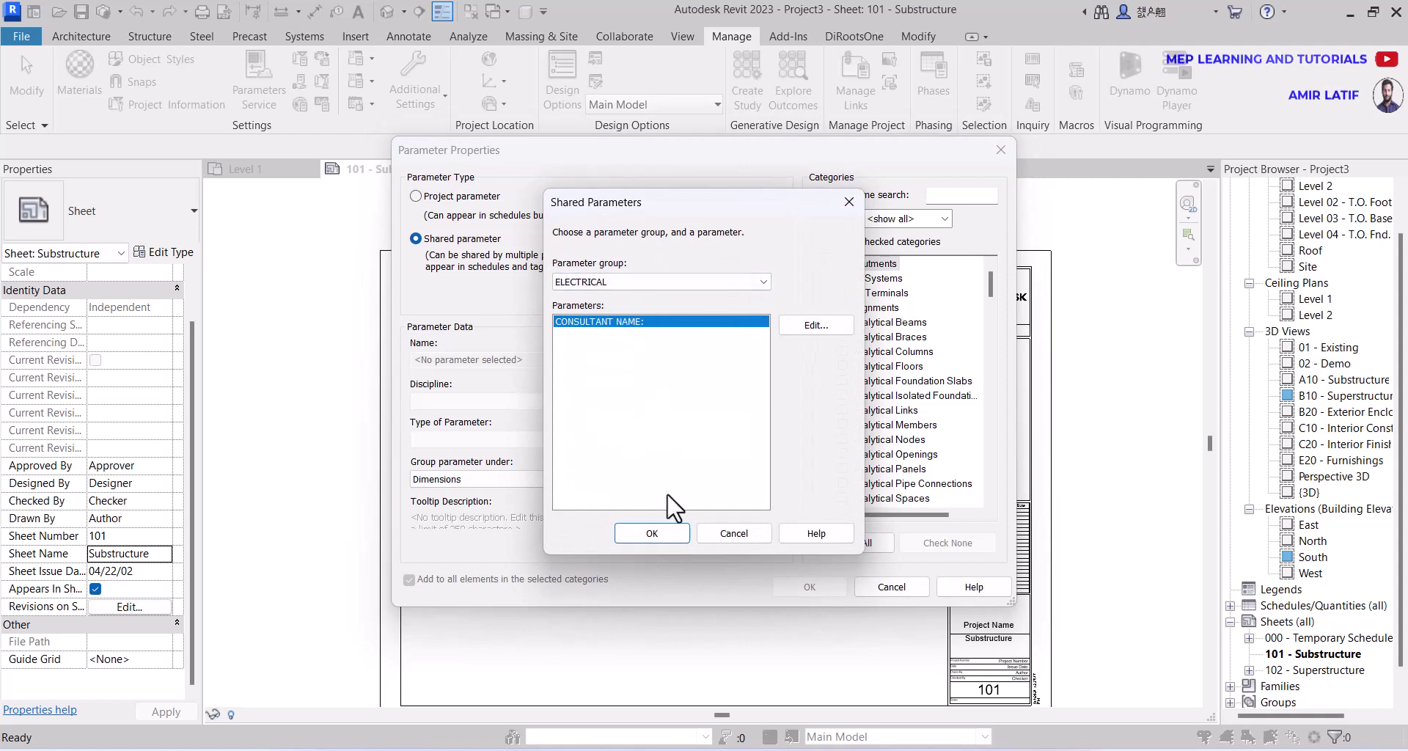
pyautogui.click(651, 532)
# - Group the CONSULTANT NAME: instance parameter under Identity Data and assign it to the Sheets category
pyautogui.click(518, 482)
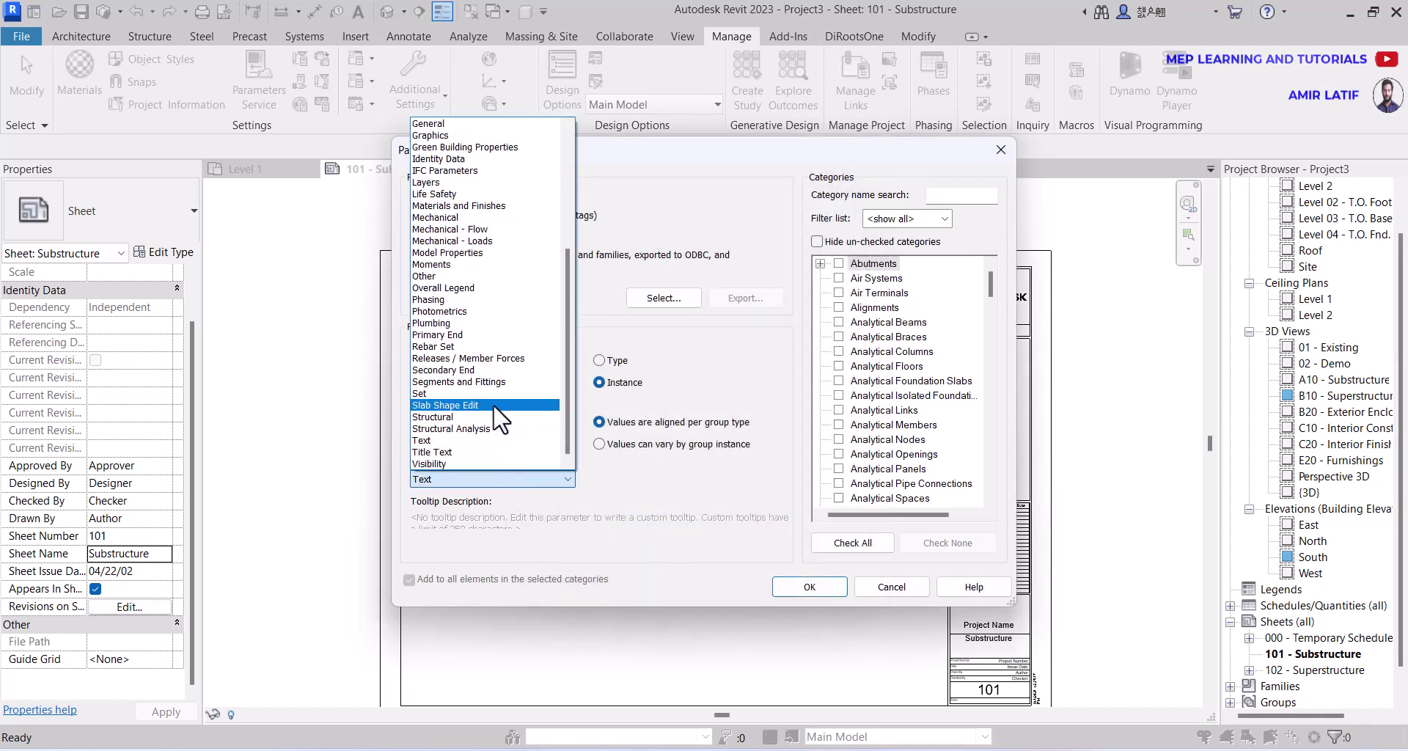
pyautogui.press('p')
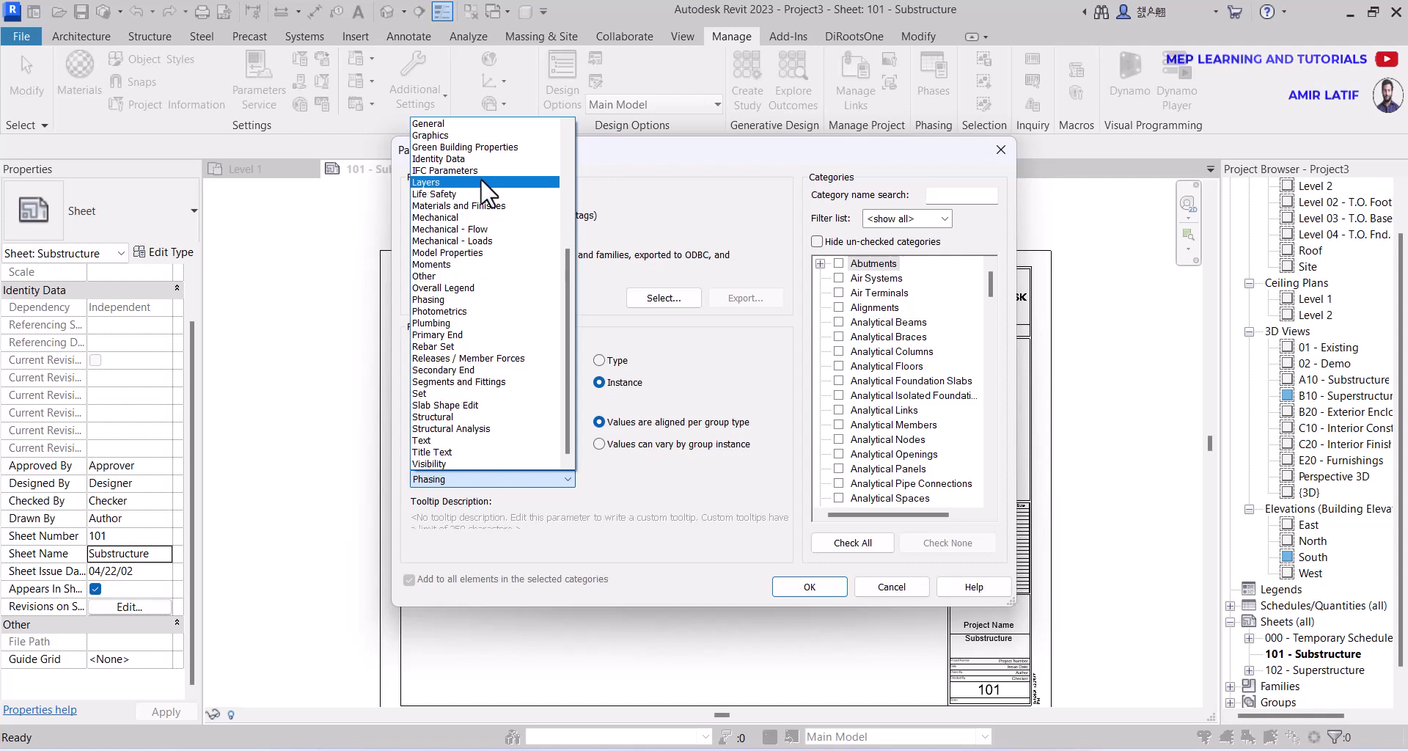
pyautogui.click(458, 158)
pyautogui.click(909, 411)
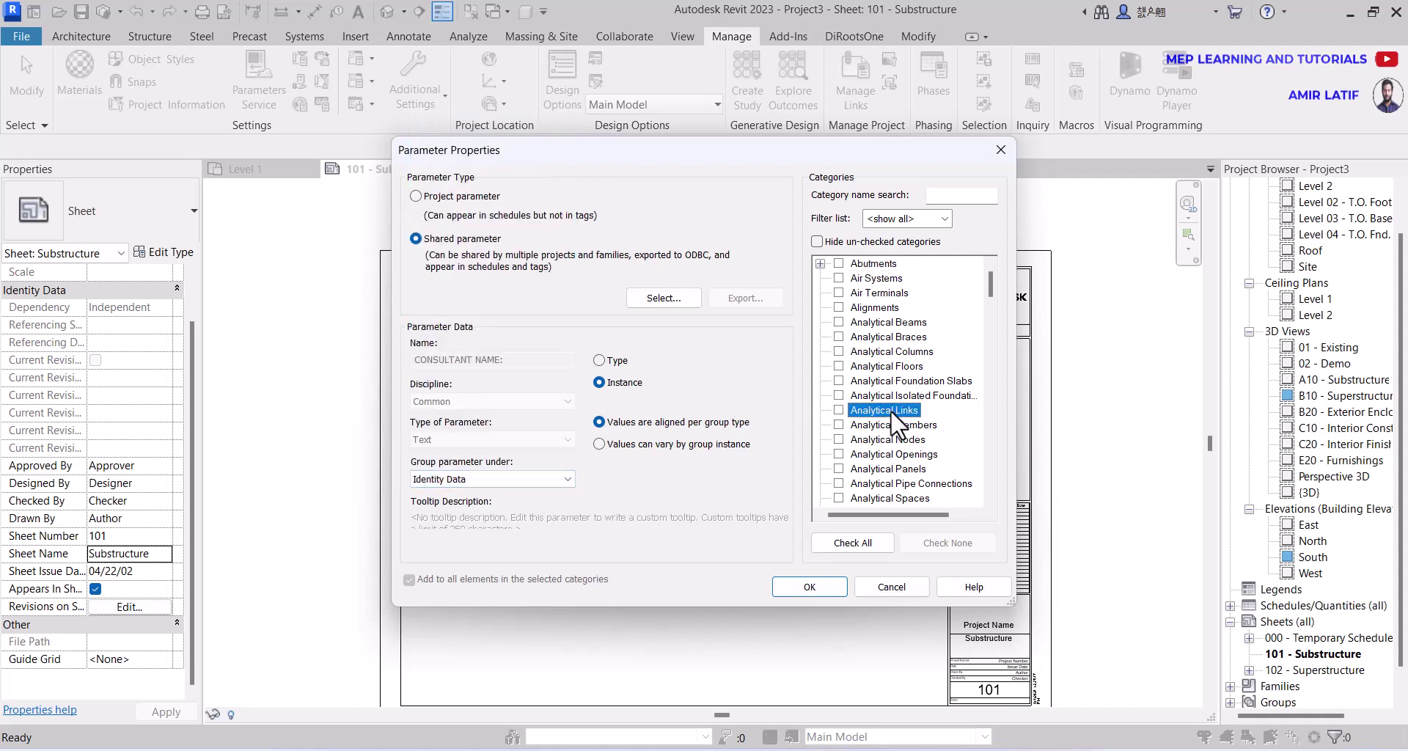
pyautogui.scroll(-15, 905, 425)
pyautogui.click(876, 450)
pyautogui.scroll(-1, 872, 469)
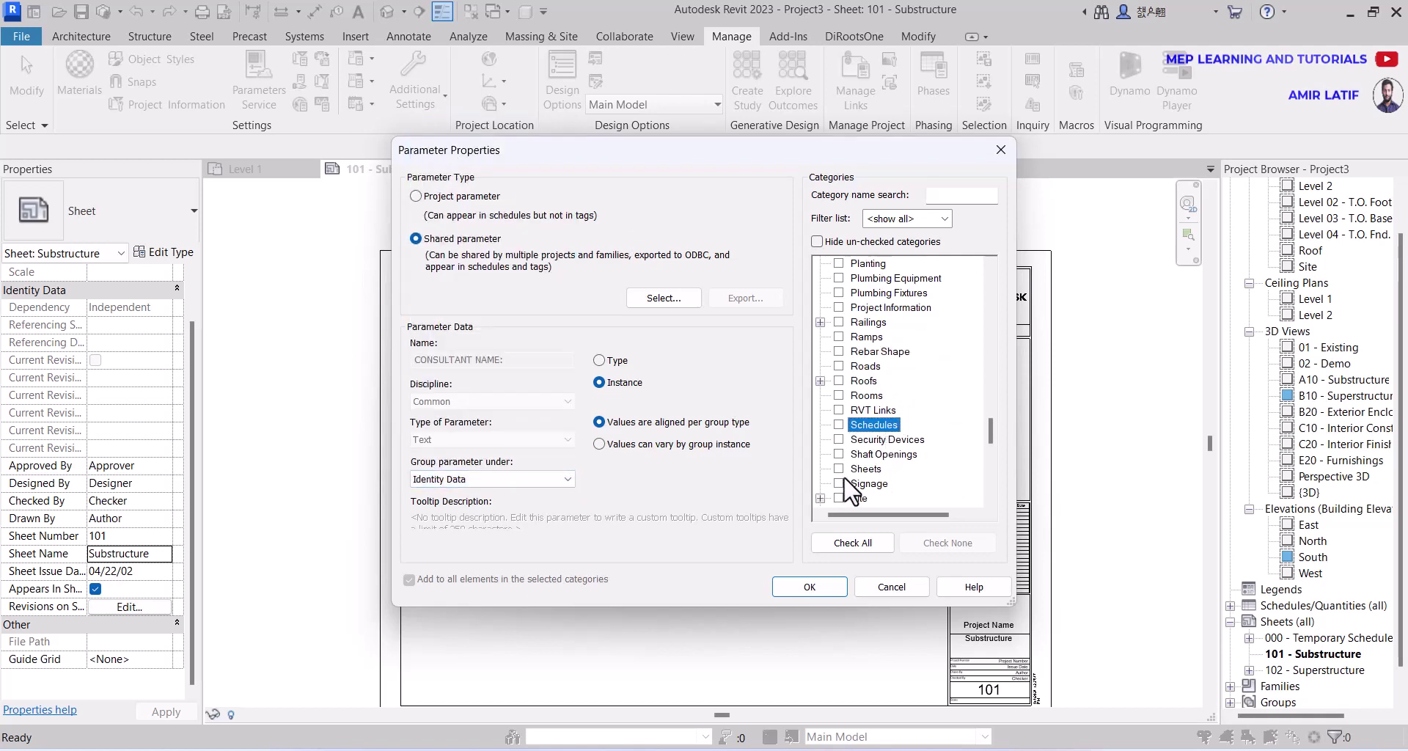
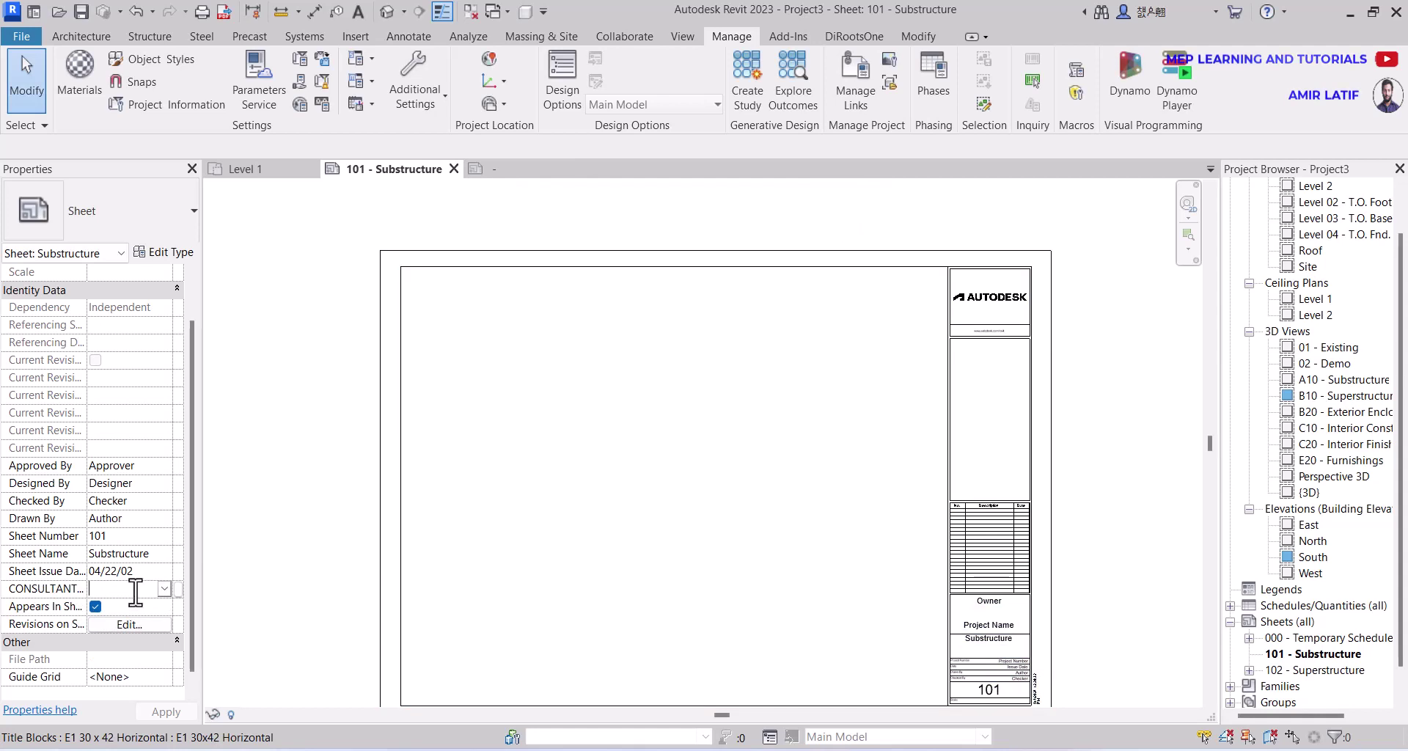
# - Set sheet 101's consultant name to MEP DESIGN and check the label in the title block
pyautogui.write('MEP DESIGN')
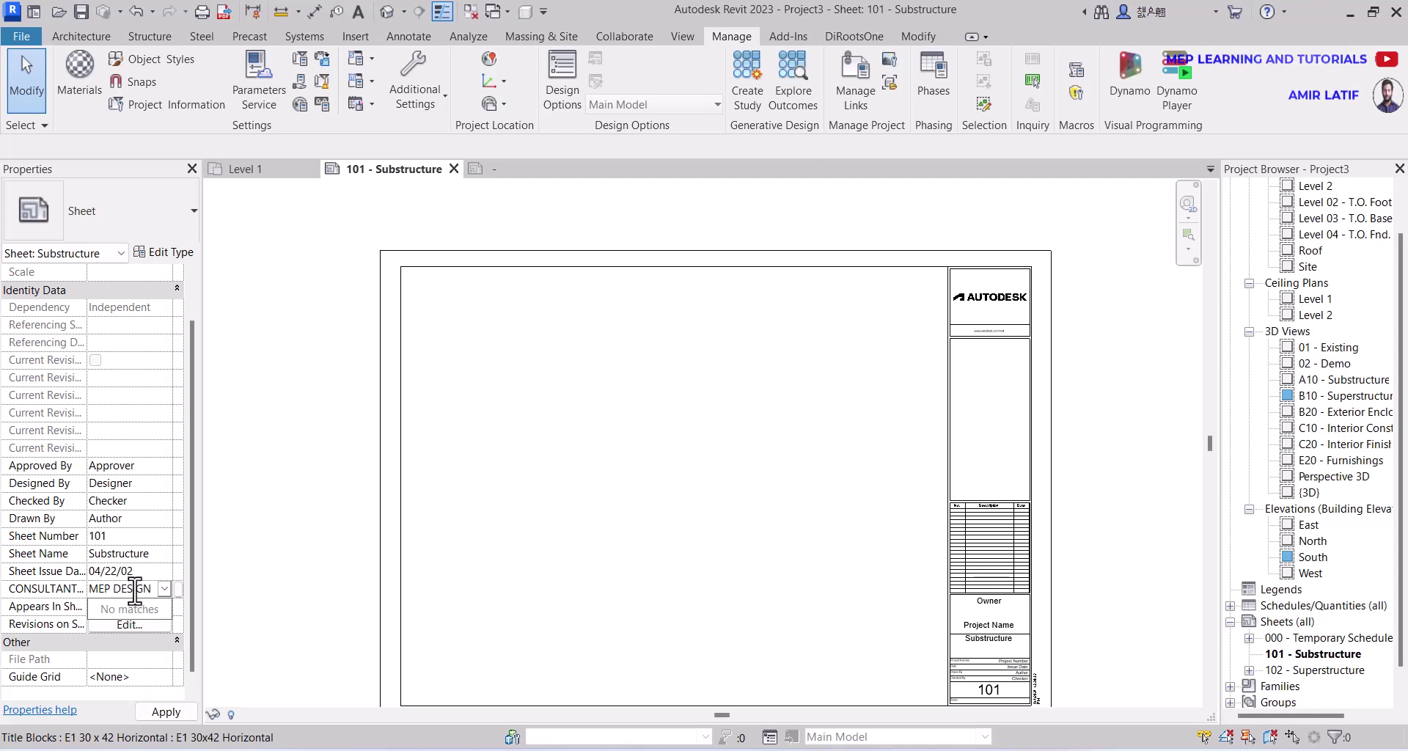
pyautogui.press('Return')
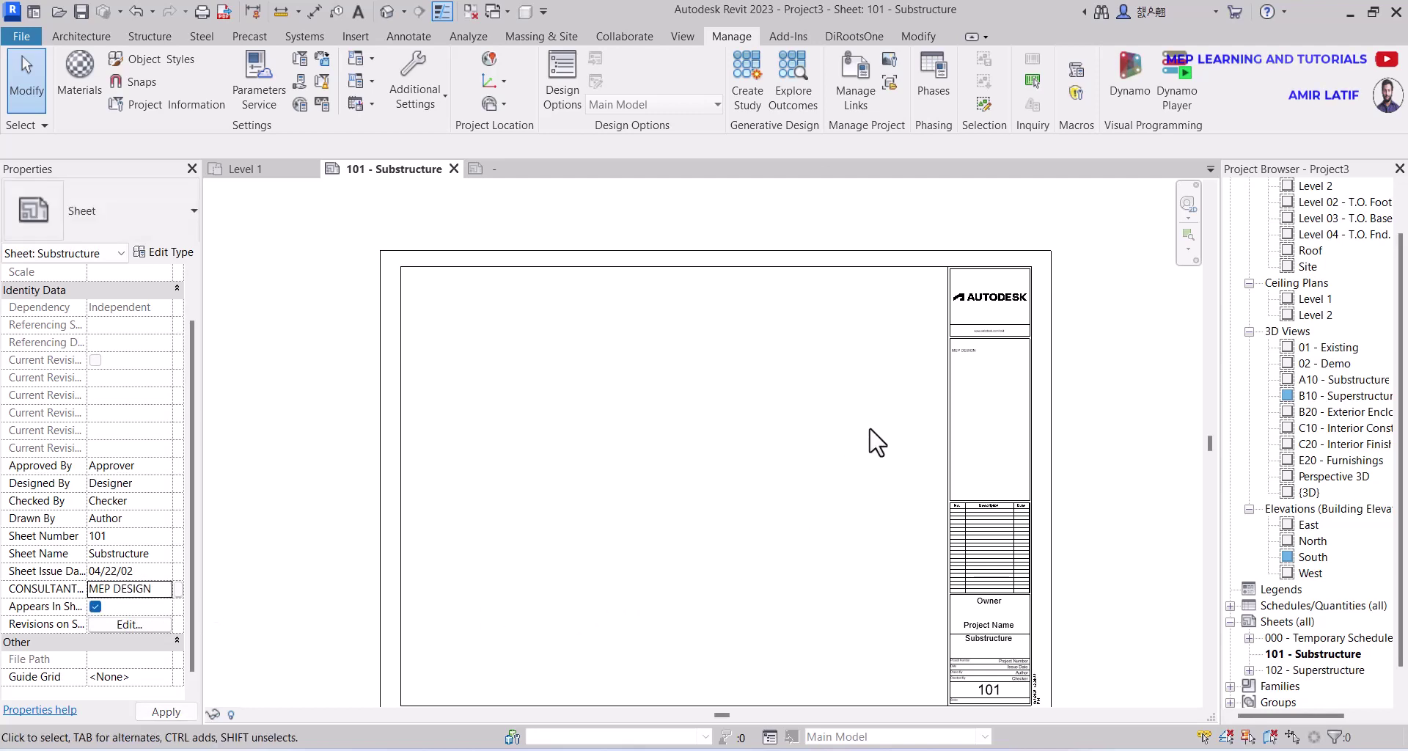
pyautogui.scroll(3, 877, 440)
pyautogui.moveTo(1009, 396); pyautogui.dragTo(662, 597, button='middle')
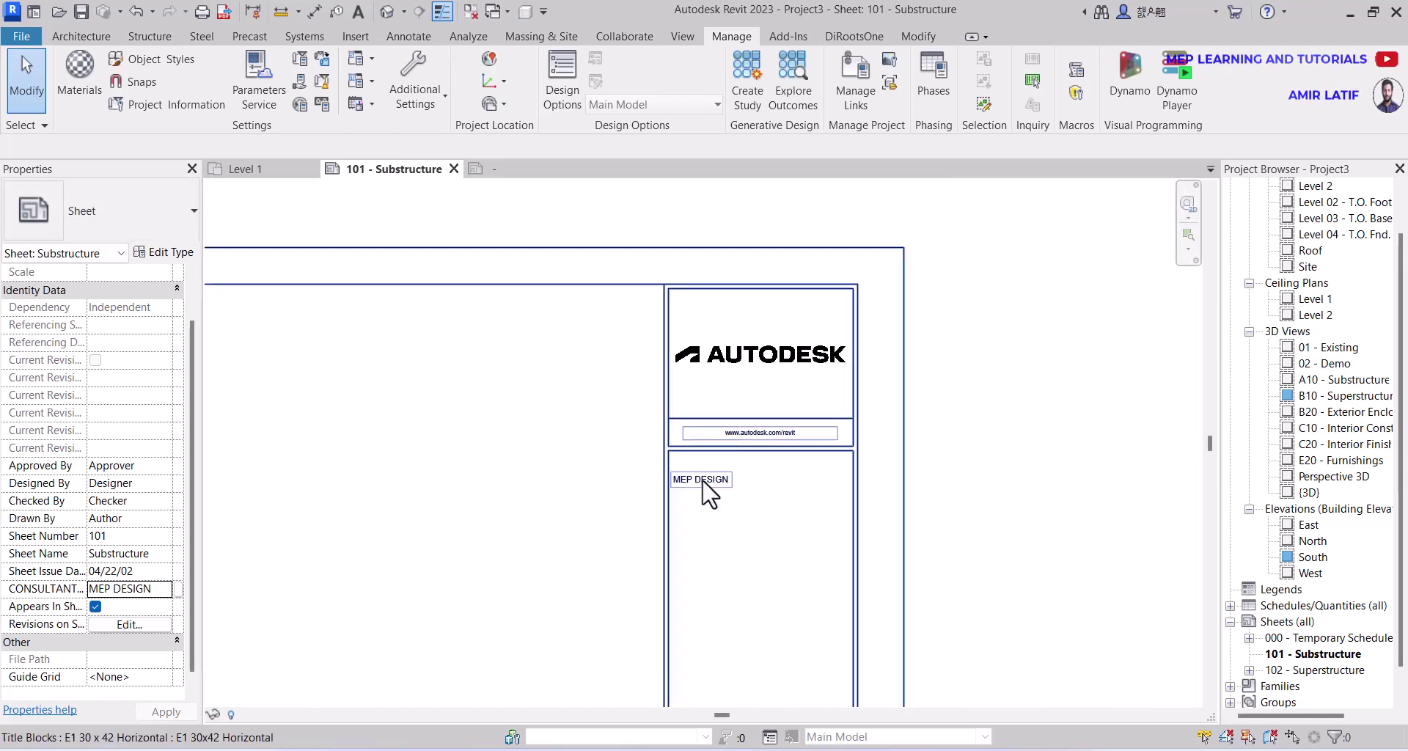
pyautogui.scroll(2, 704, 506)
pyautogui.scroll(2, 700, 523)
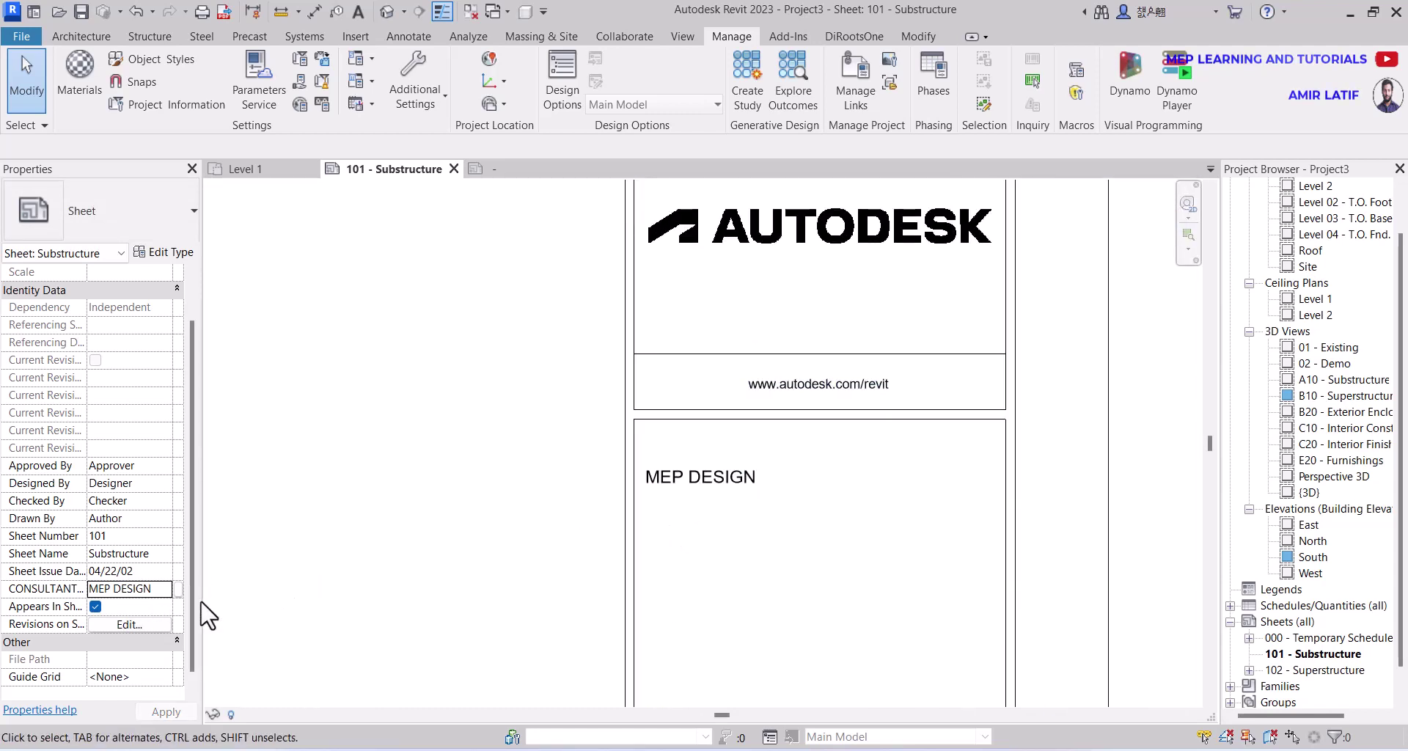
pyautogui.moveTo(708, 503); pyautogui.dragTo(669, 511, button='middle')
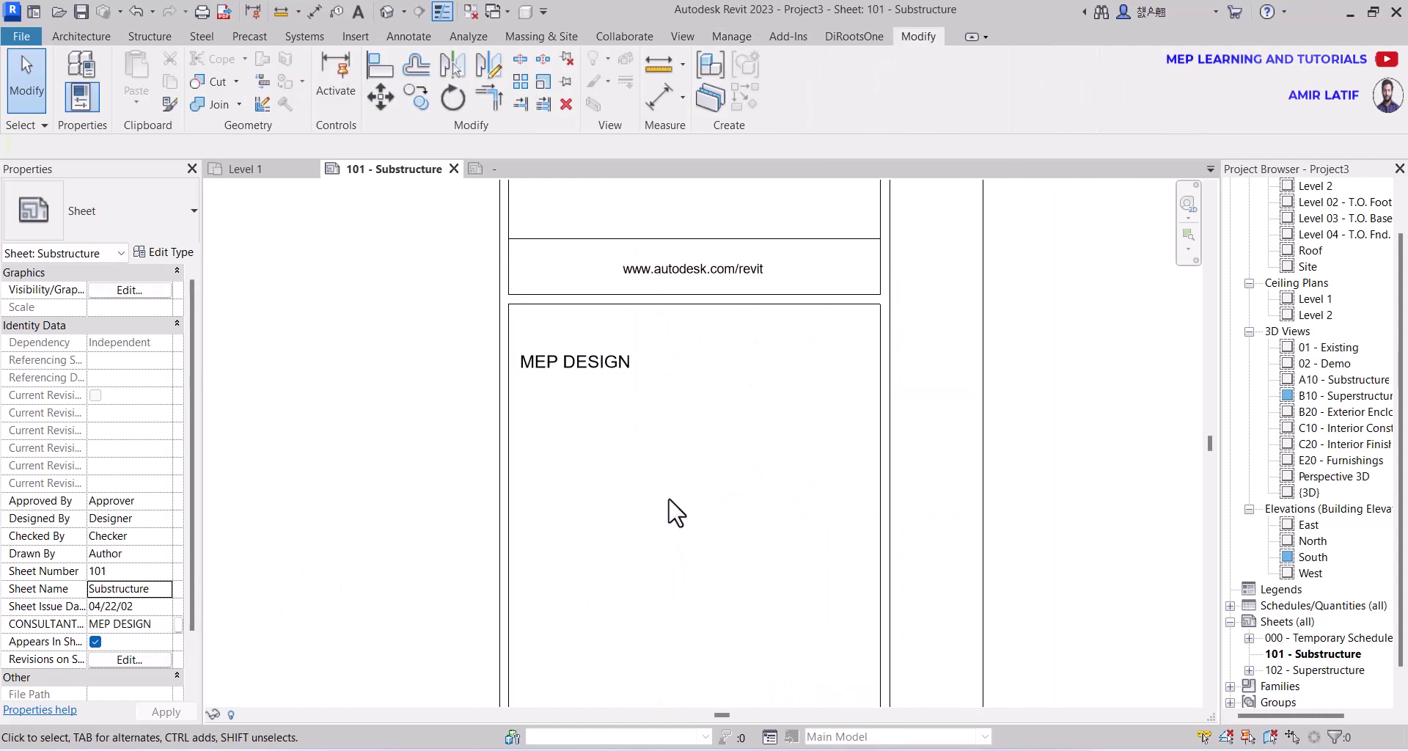
pyautogui.press('t')
pyautogui.press('x')
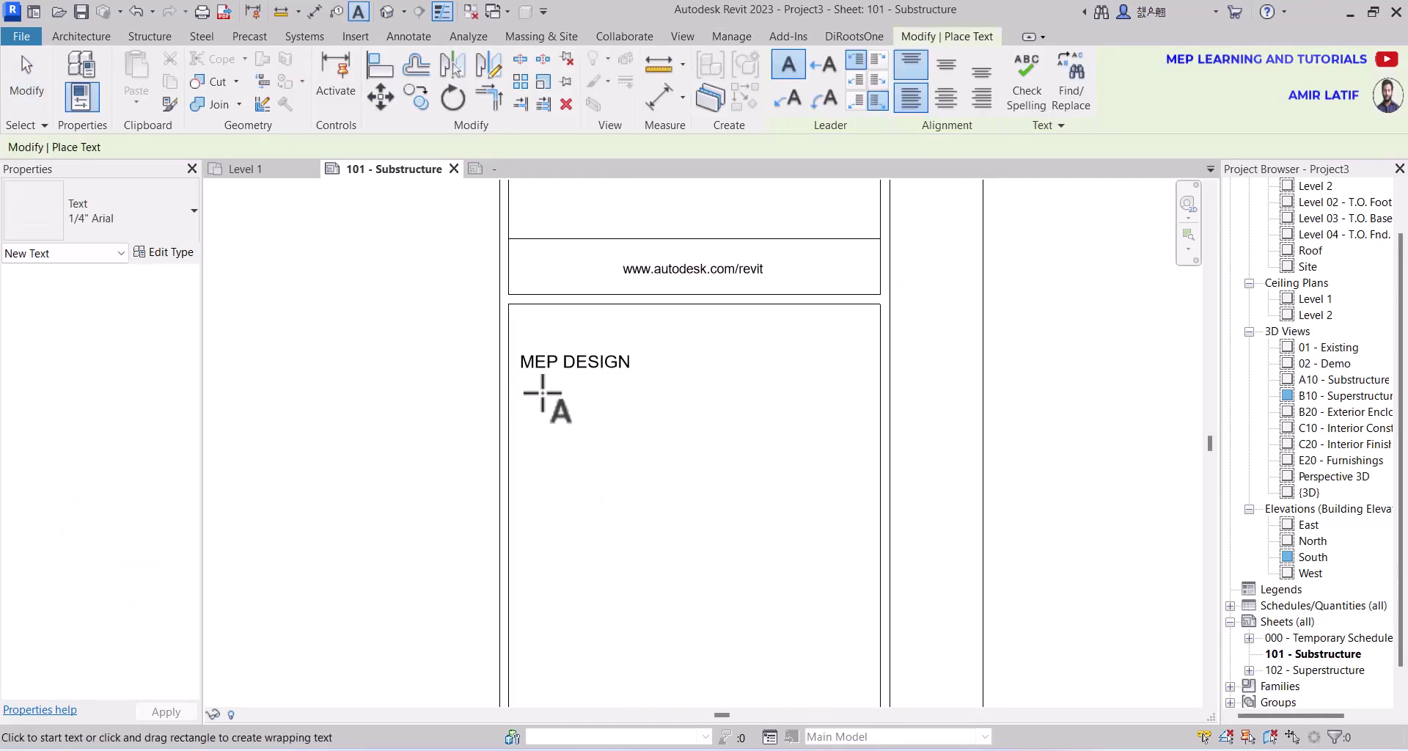
pyautogui.click(524, 407)
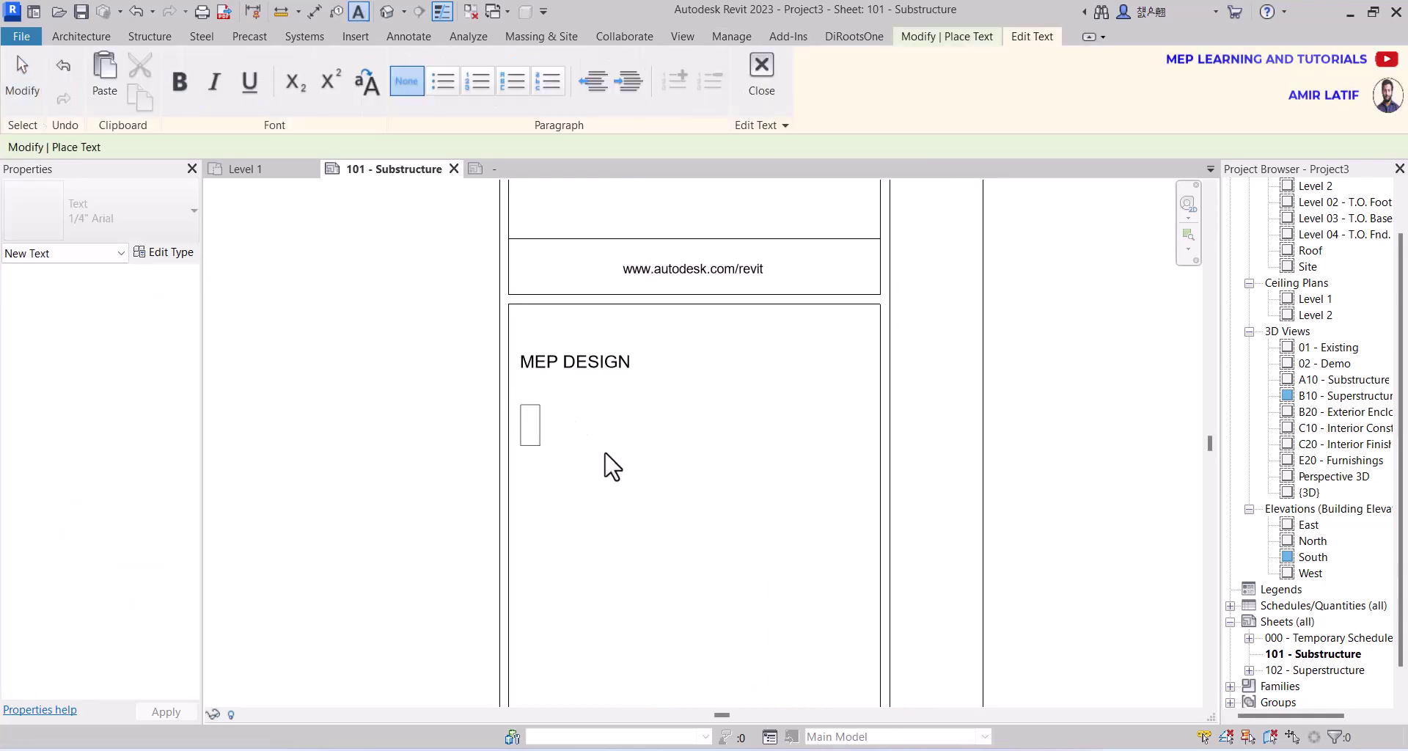
pyautogui.write('CO')
pyautogui.press('BackSpace')
pyautogui.press('BackSpace')
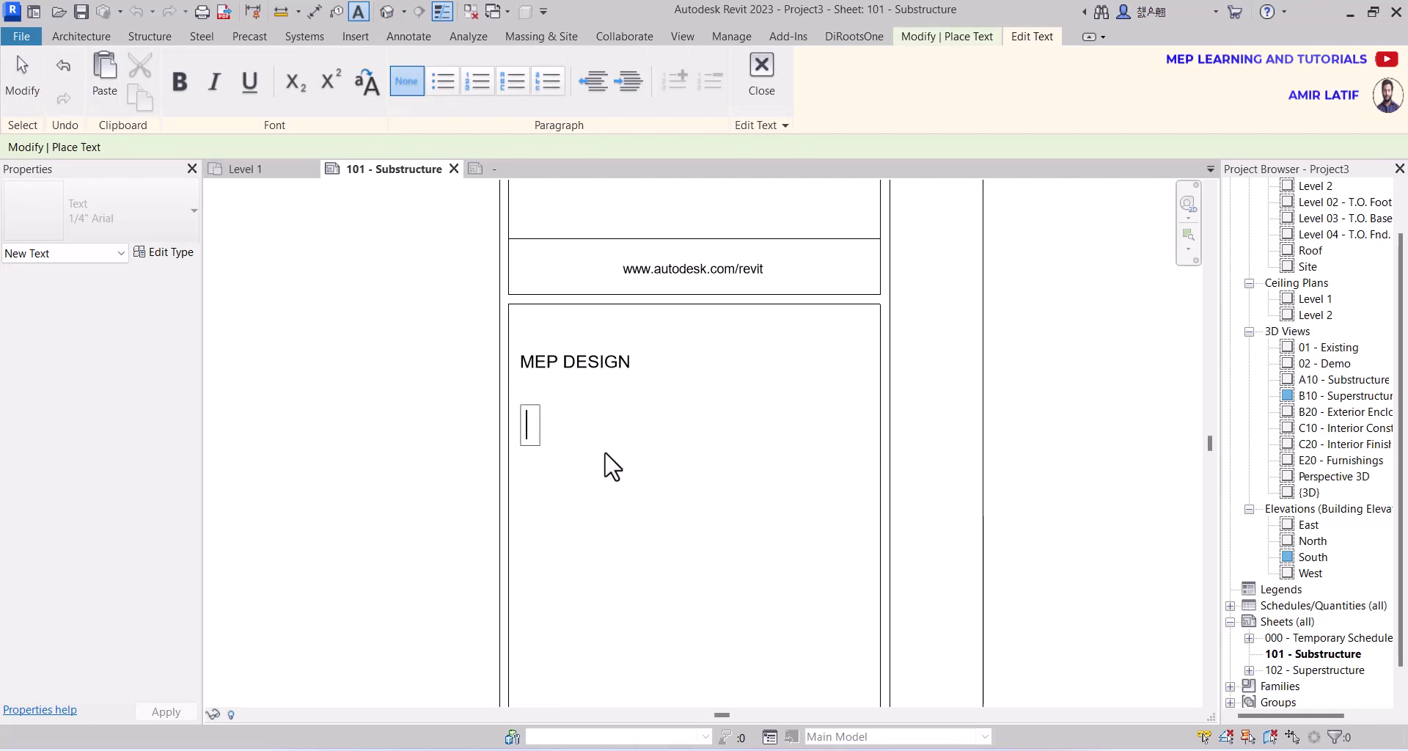
pyautogui.click(549, 337)
# - Place the text note CONSULTANT NAME just above the MEP DESIGN label and align their starting edges
pyautogui.click(528, 325)
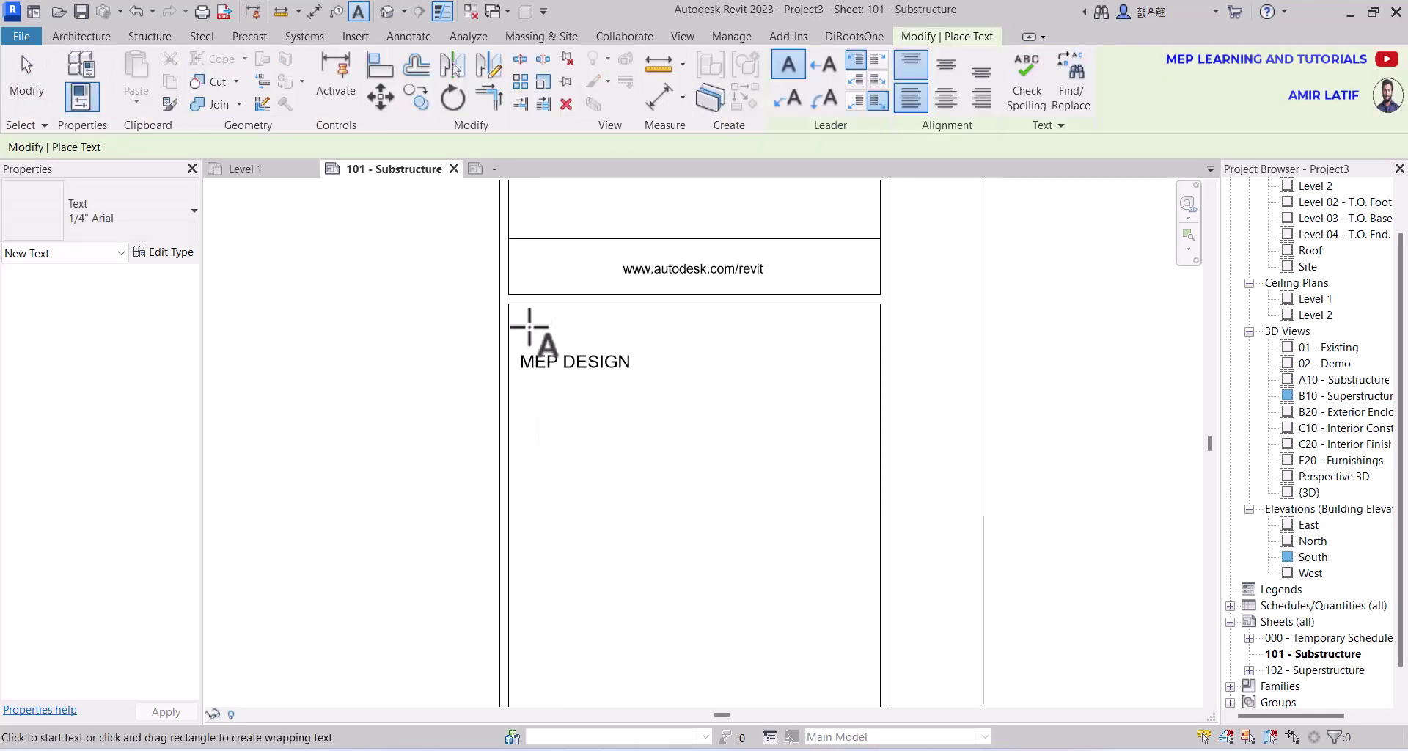
pyautogui.write('CO')
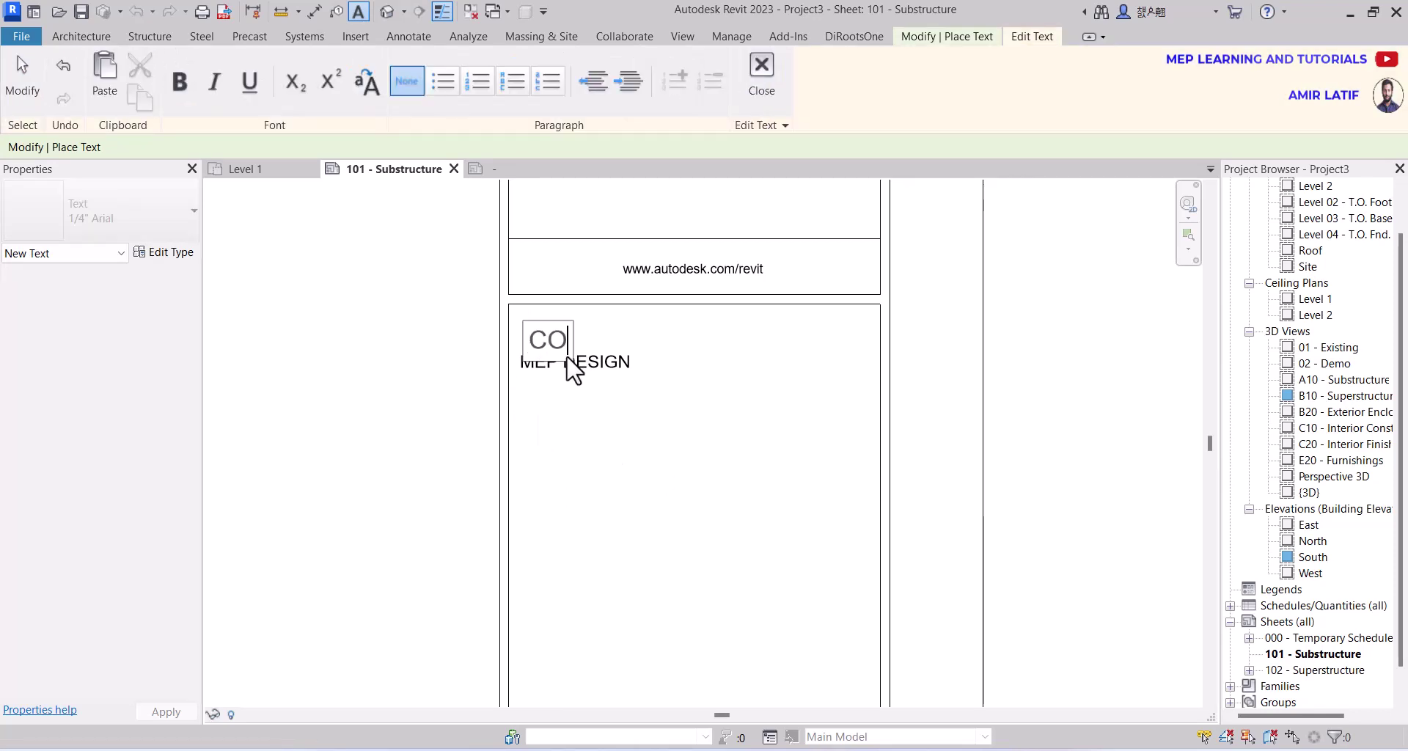
pyautogui.write('NSULTA')
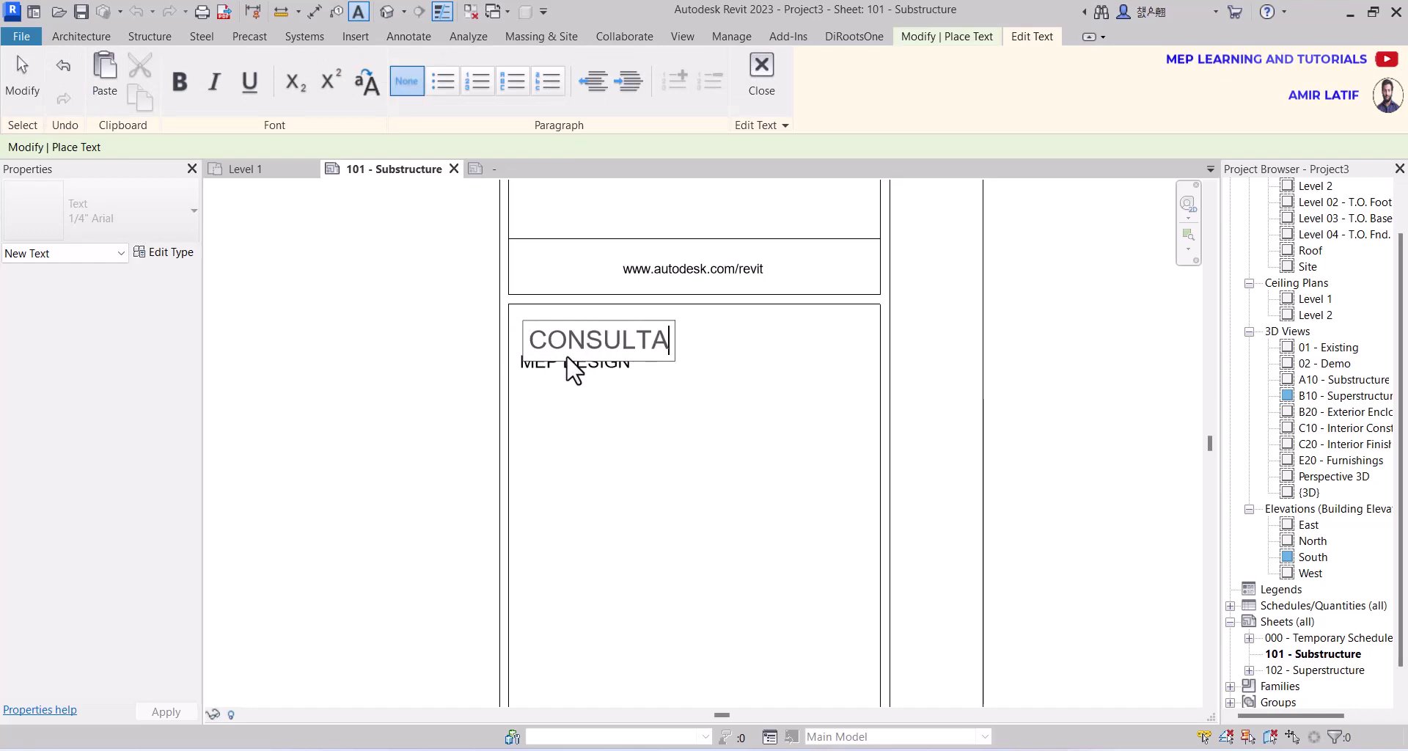
pyautogui.write('NT NAME')
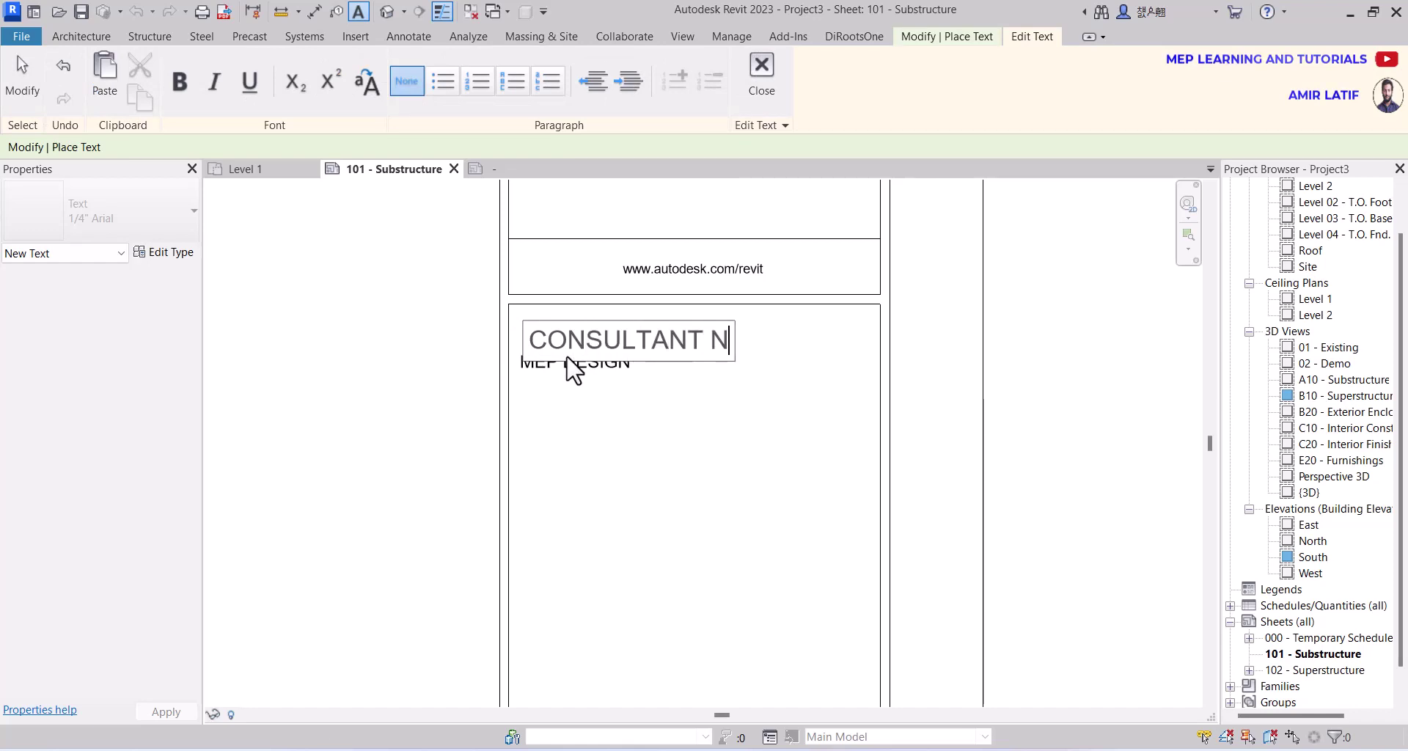
pyautogui.click(645, 477)
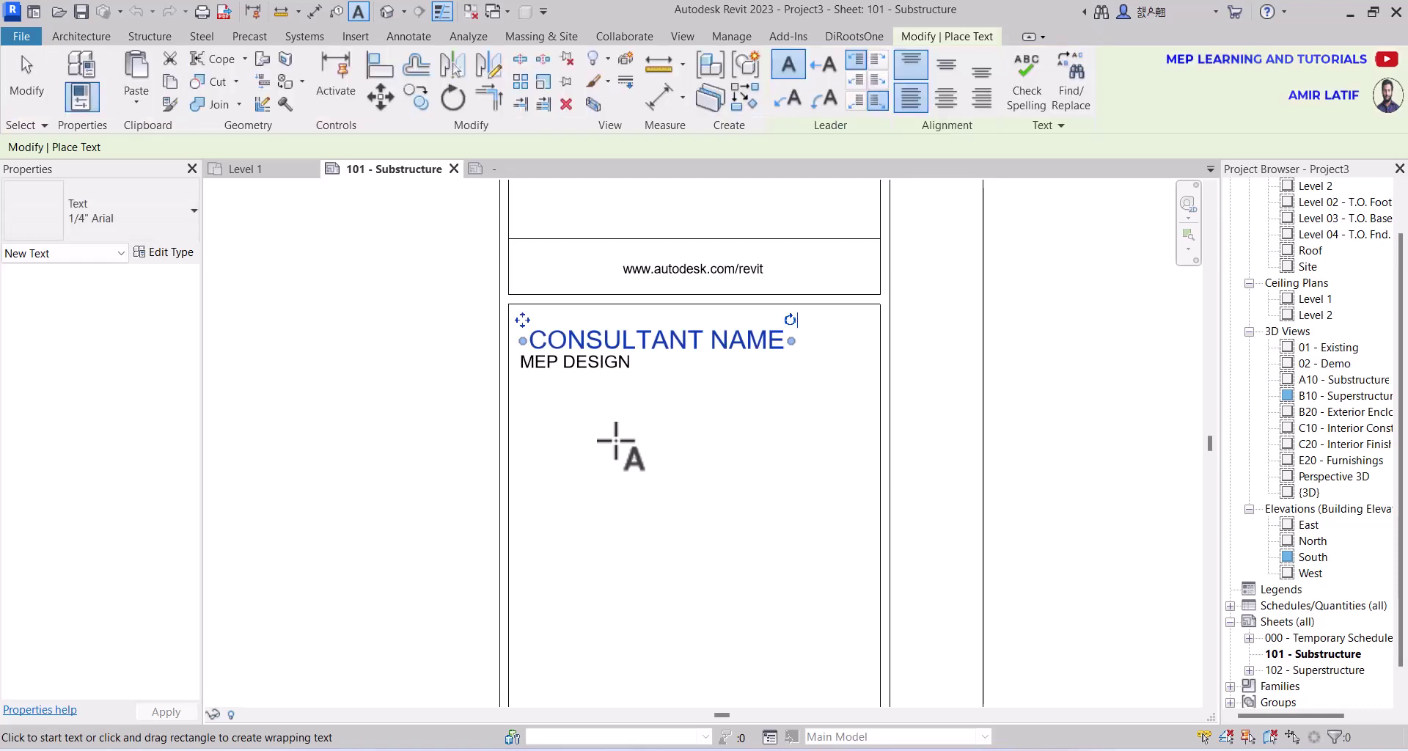
pyautogui.press('Escape')
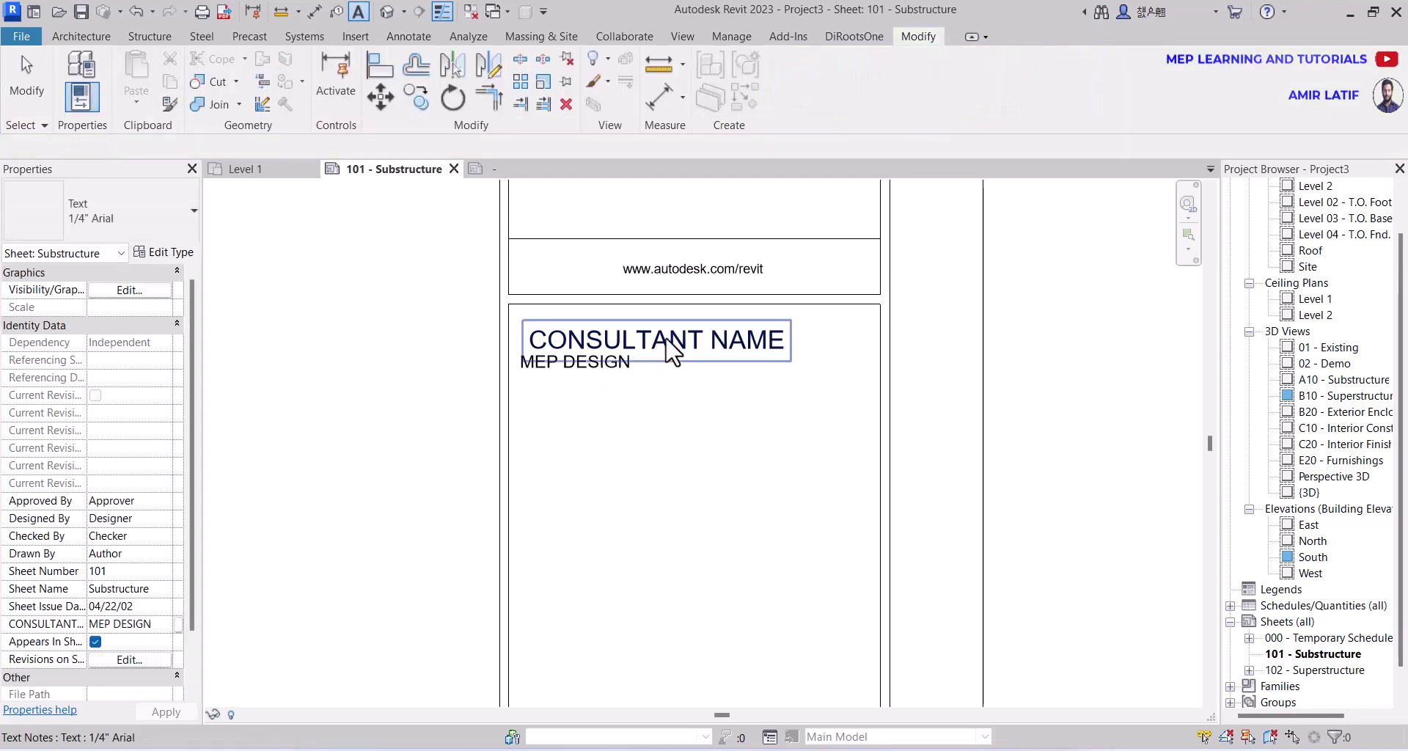
pyautogui.click(535, 341)
pyautogui.moveTo(535, 341); pyautogui.dragTo(525, 342)
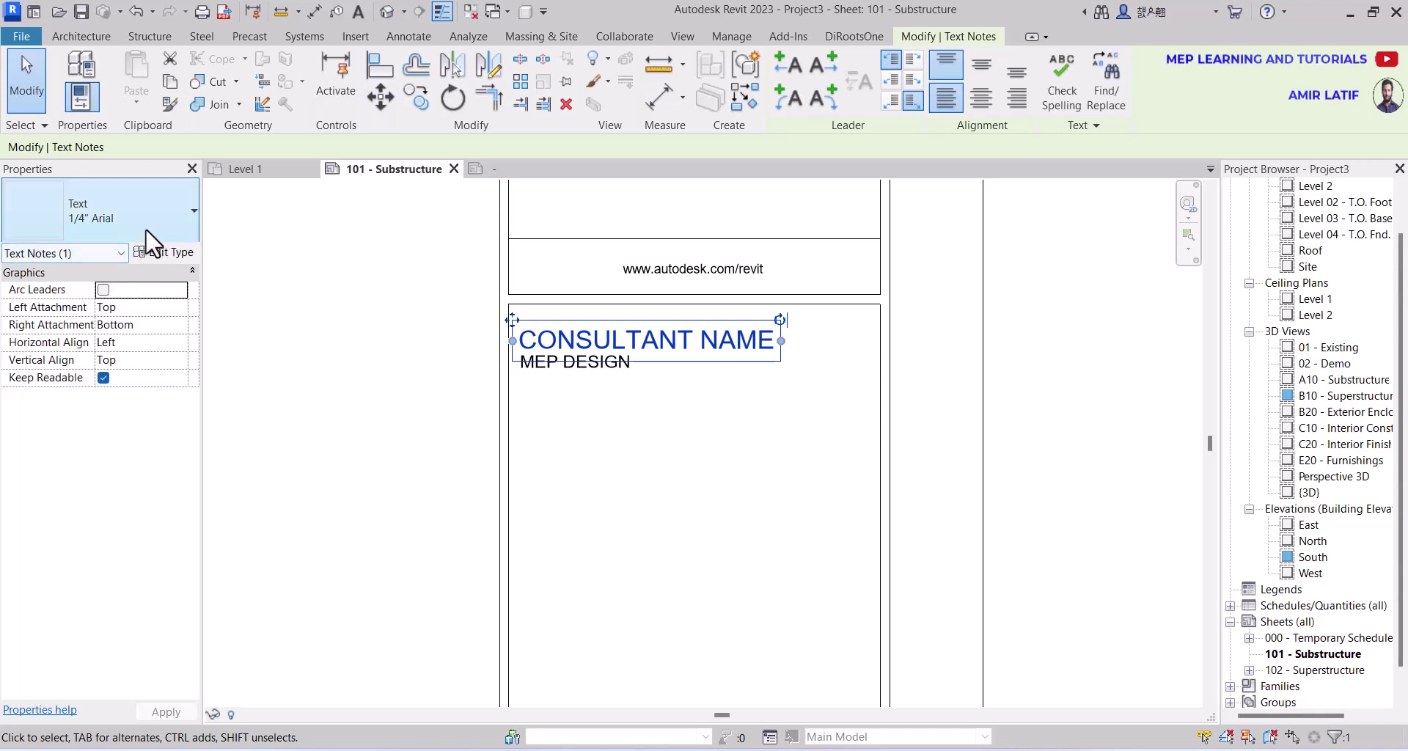
# - Set the text size of the CONSULTANT NAME note's type to 1/6"
pyautogui.click(153, 238)
pyautogui.click(154, 241)
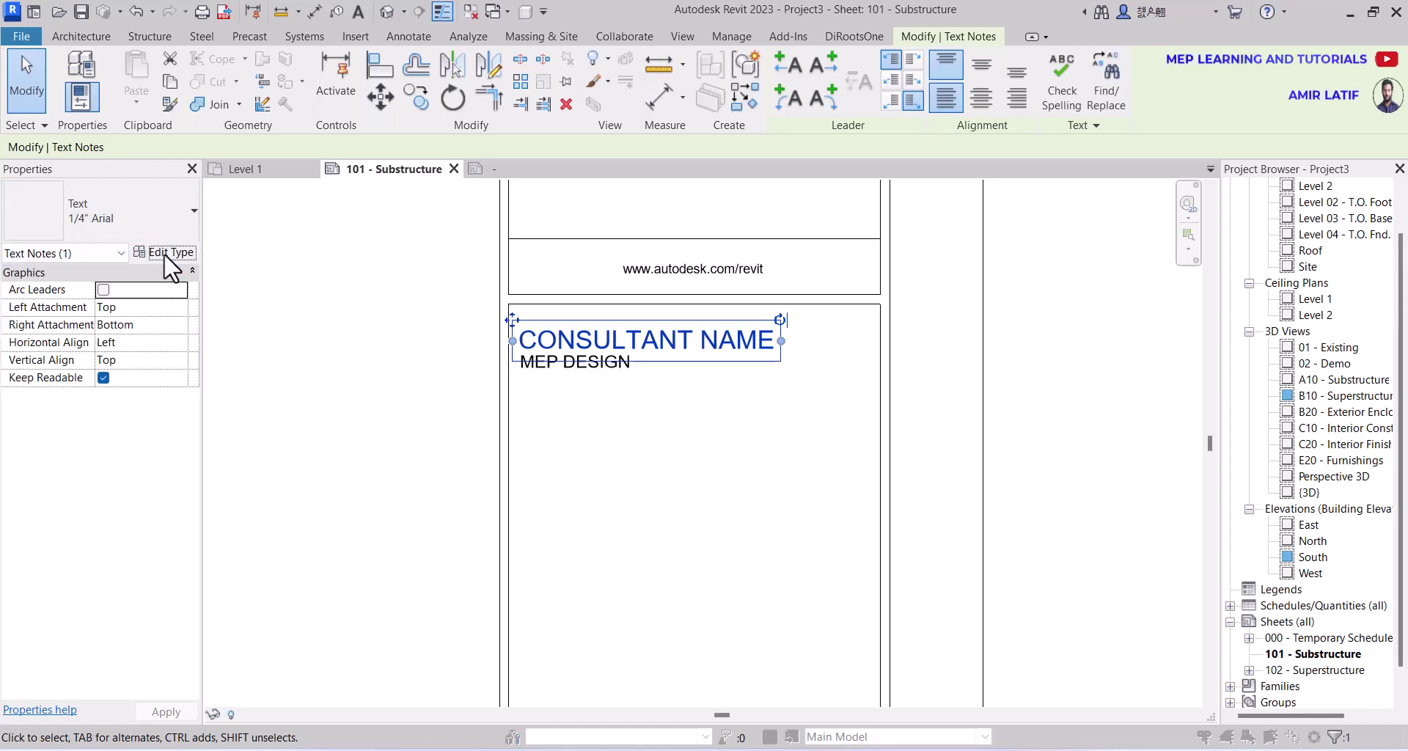
pyautogui.click(164, 252)
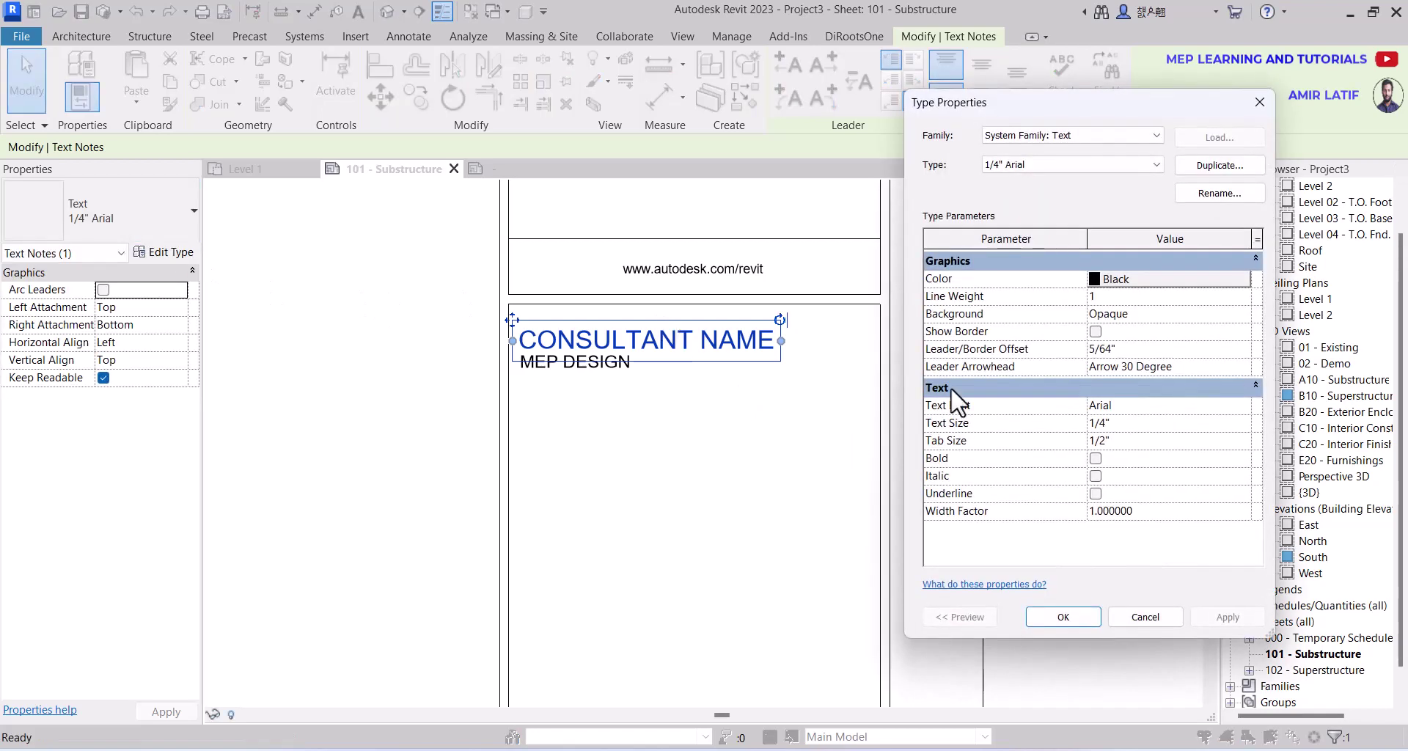
pyautogui.click(1103, 424)
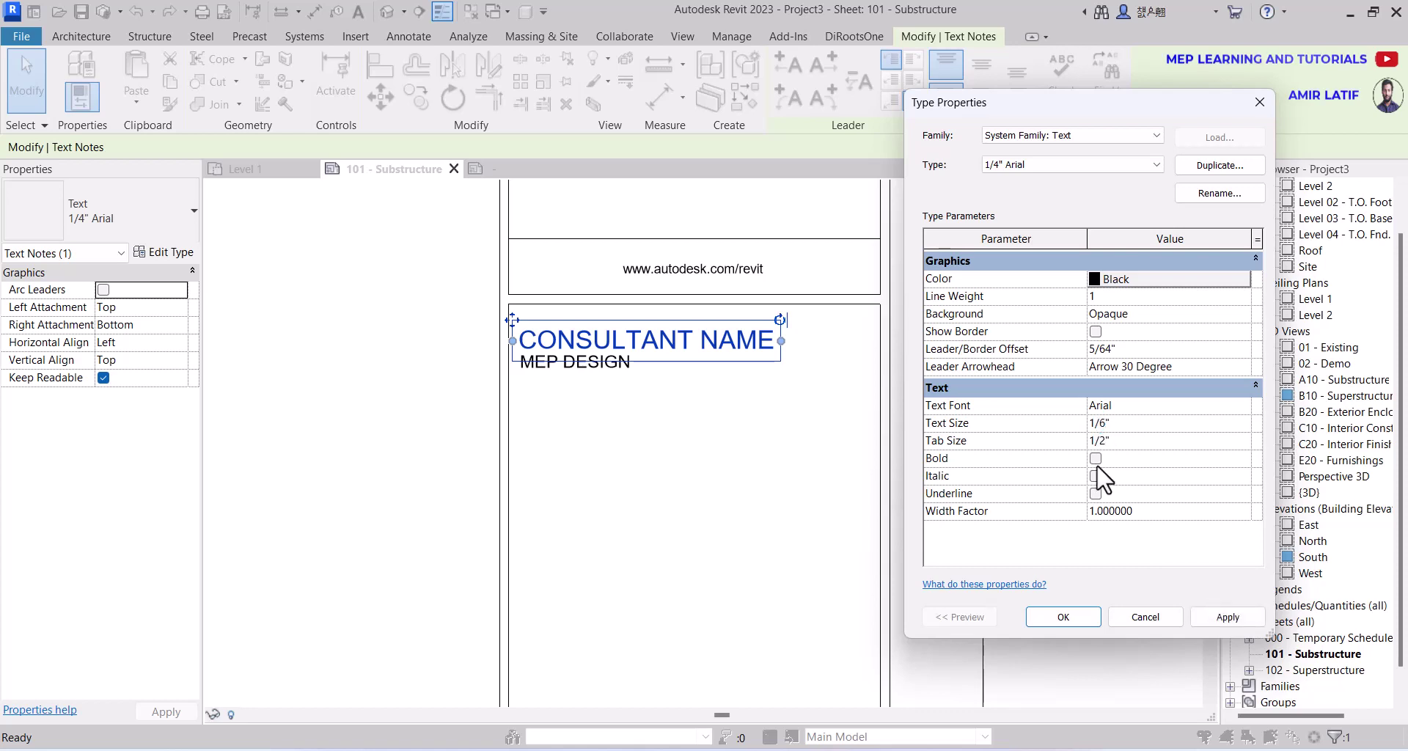
pyautogui.click(1247, 616)
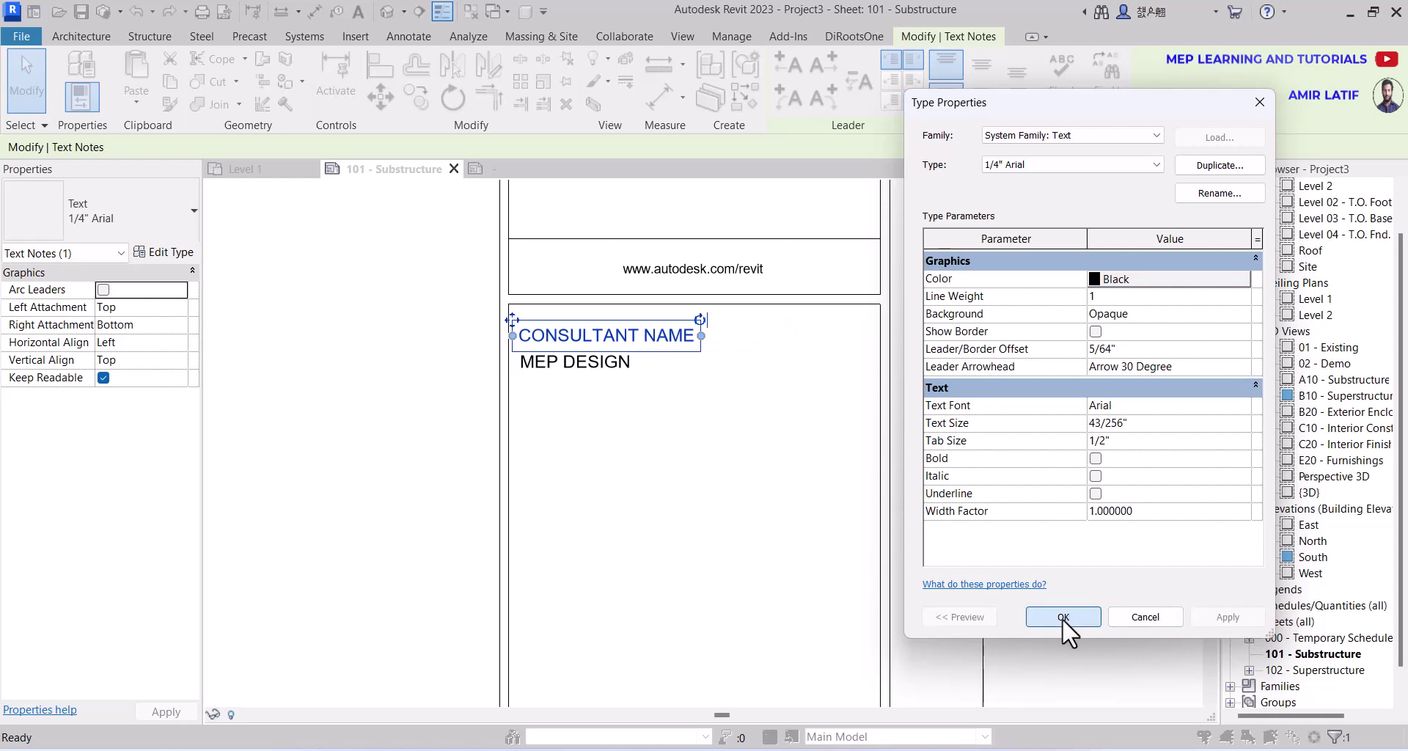
pyautogui.click(1062, 618)
pyautogui.click(608, 461)
# - Change sheet 101's consultant name to MEP ENGINEERING CONSULTANTS PRIVATE LTD and check the label in the title block
pyautogui.scroll(-2, 579, 477)
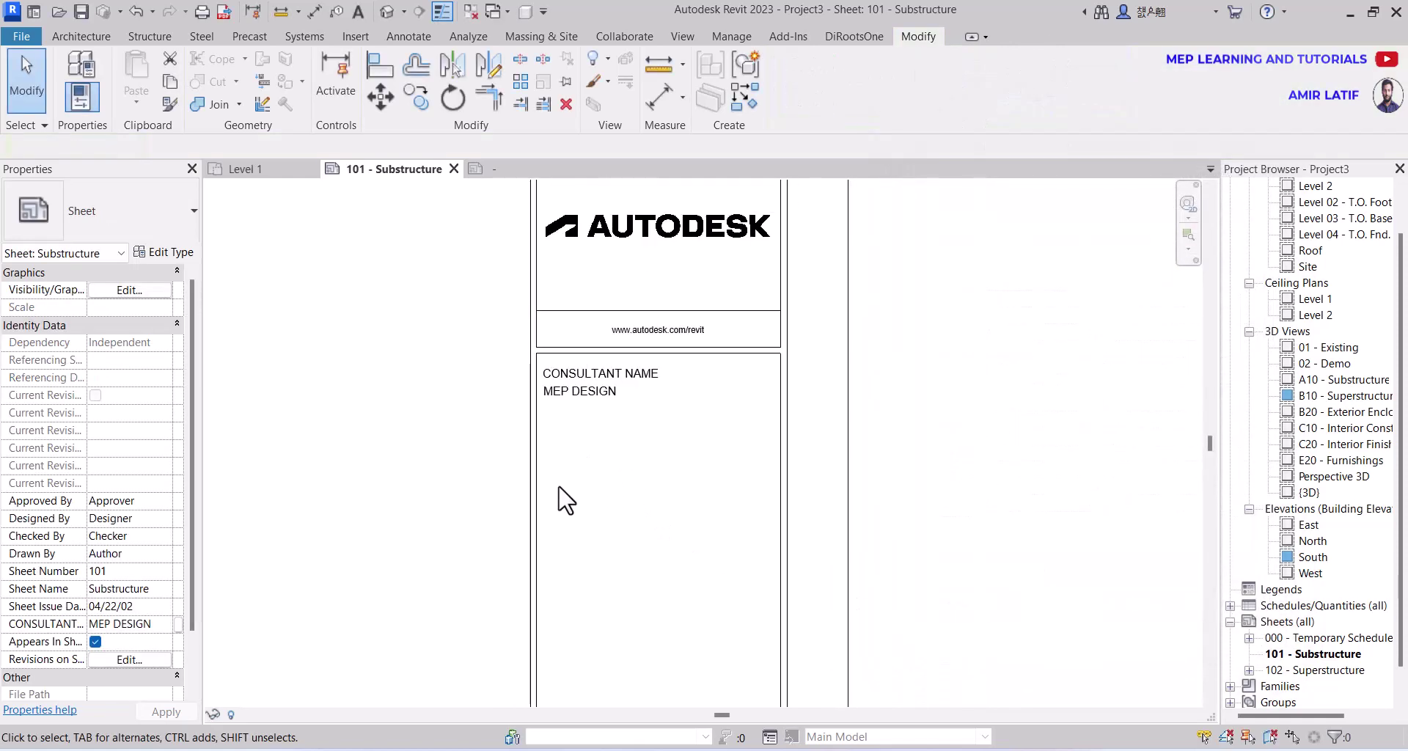
pyautogui.moveTo(560, 496); pyautogui.dragTo(669, 336, button='middle')
pyautogui.scroll(1, 669, 336)
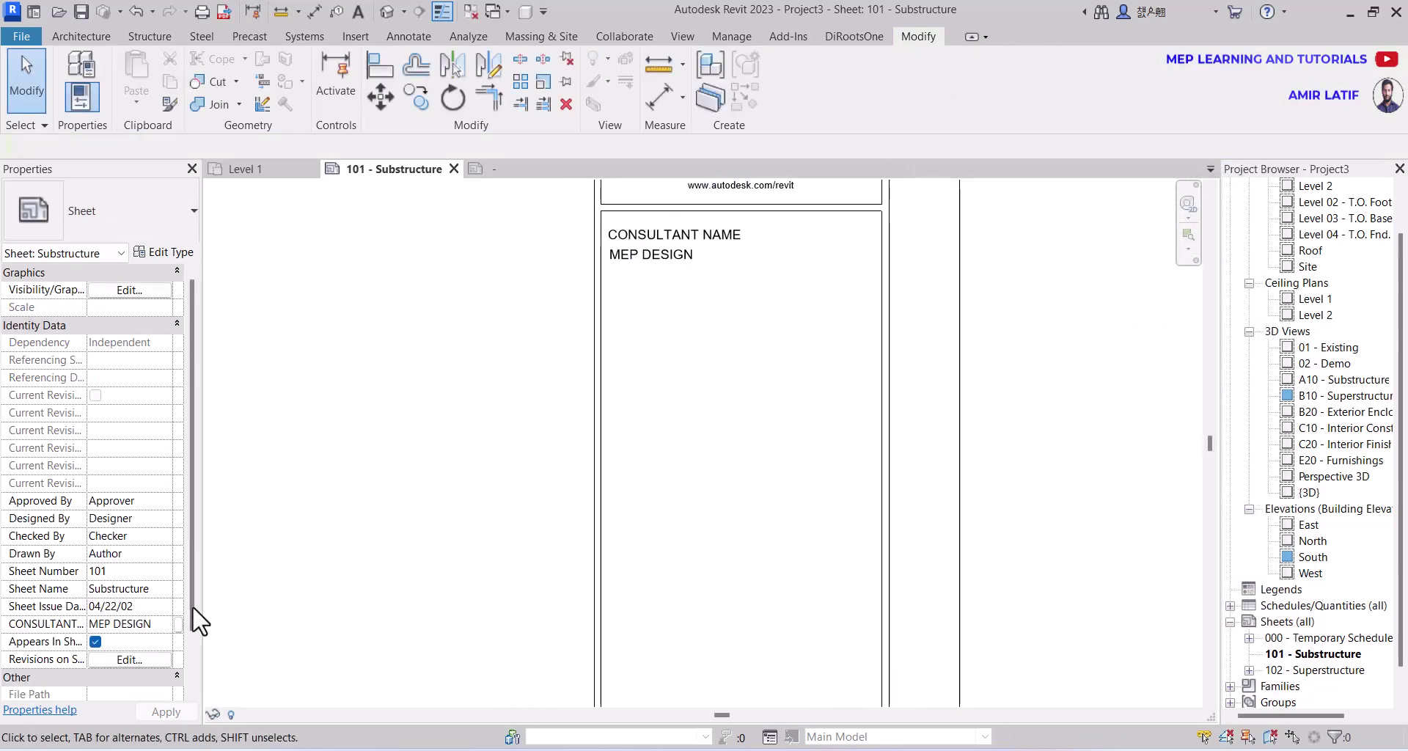
pyautogui.click(157, 625)
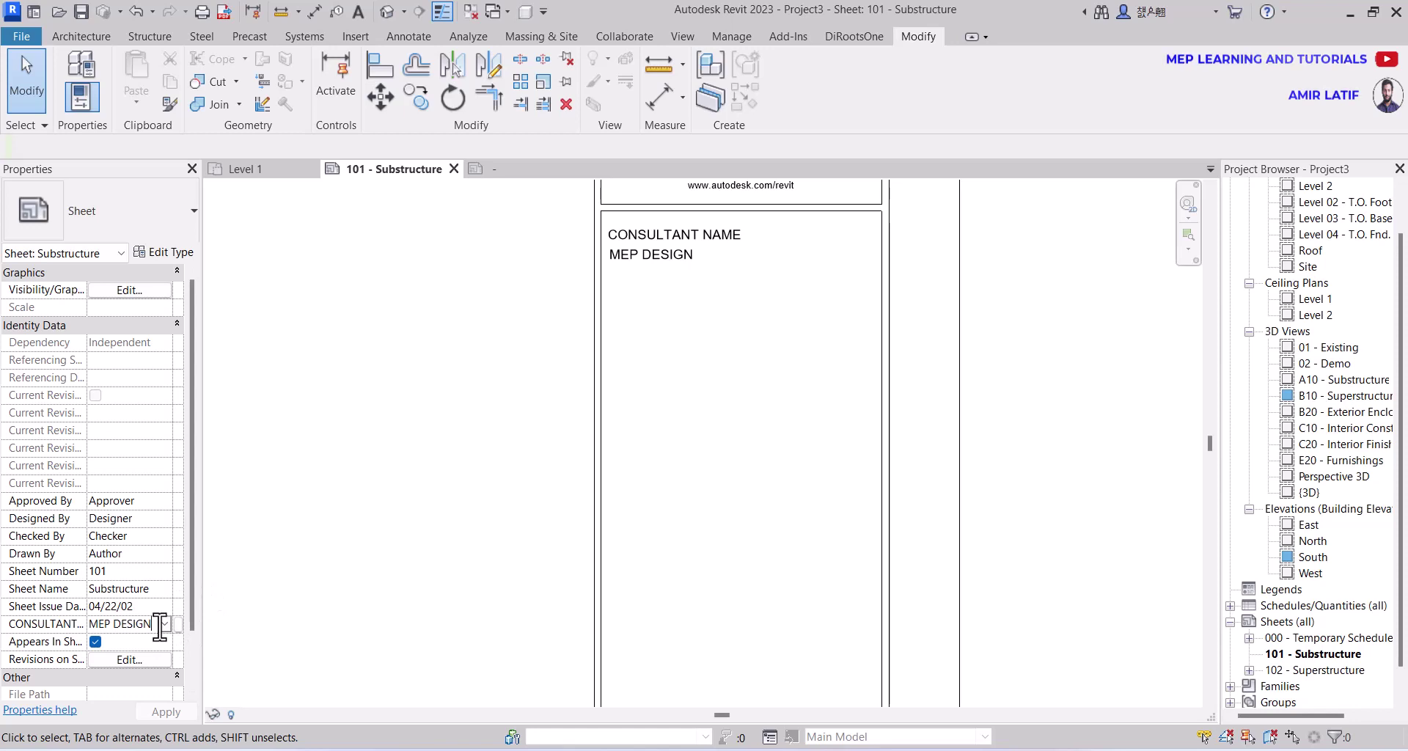
pyautogui.write('AND')
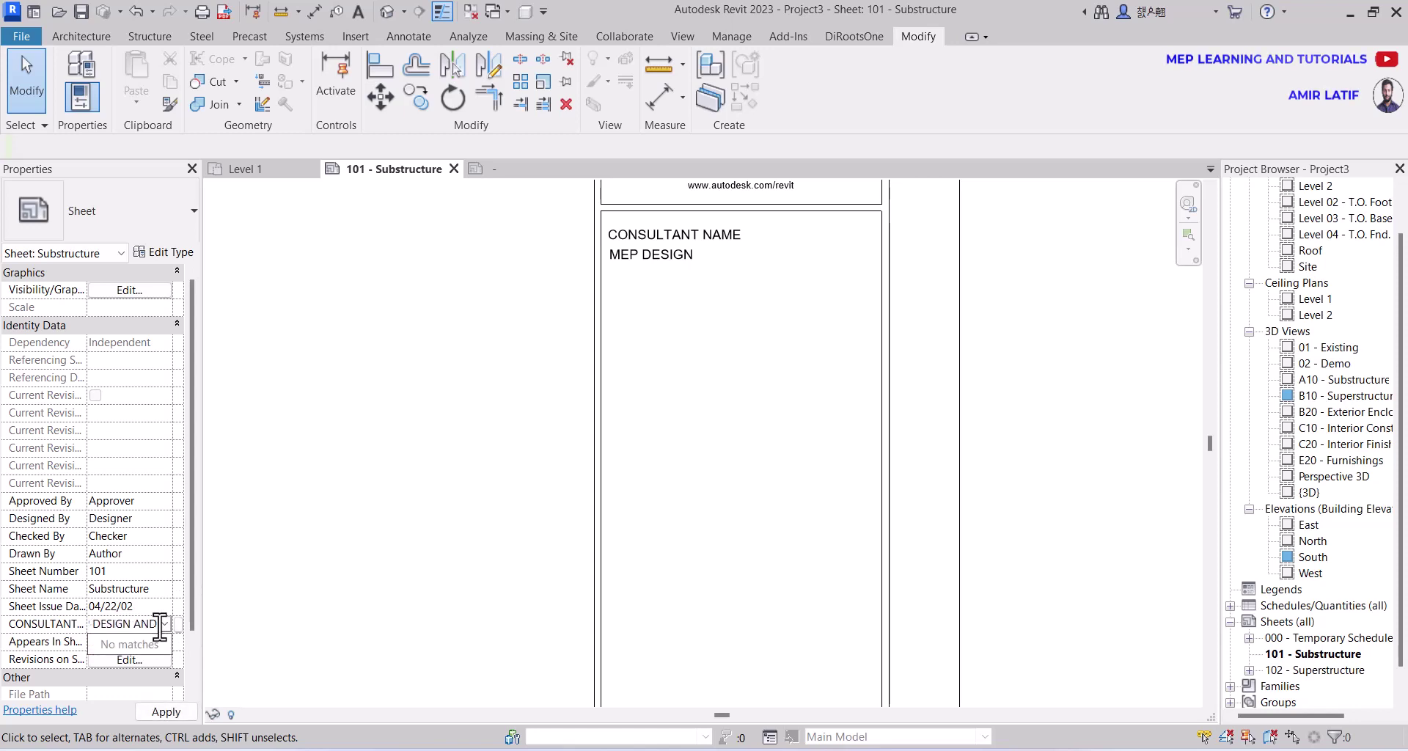
pyautogui.press('BackSpace')
pyautogui.press('BackSpace')
pyautogui.press('BackSpace')
pyautogui.press('BackSpace')
pyautogui.press('BackSpace')
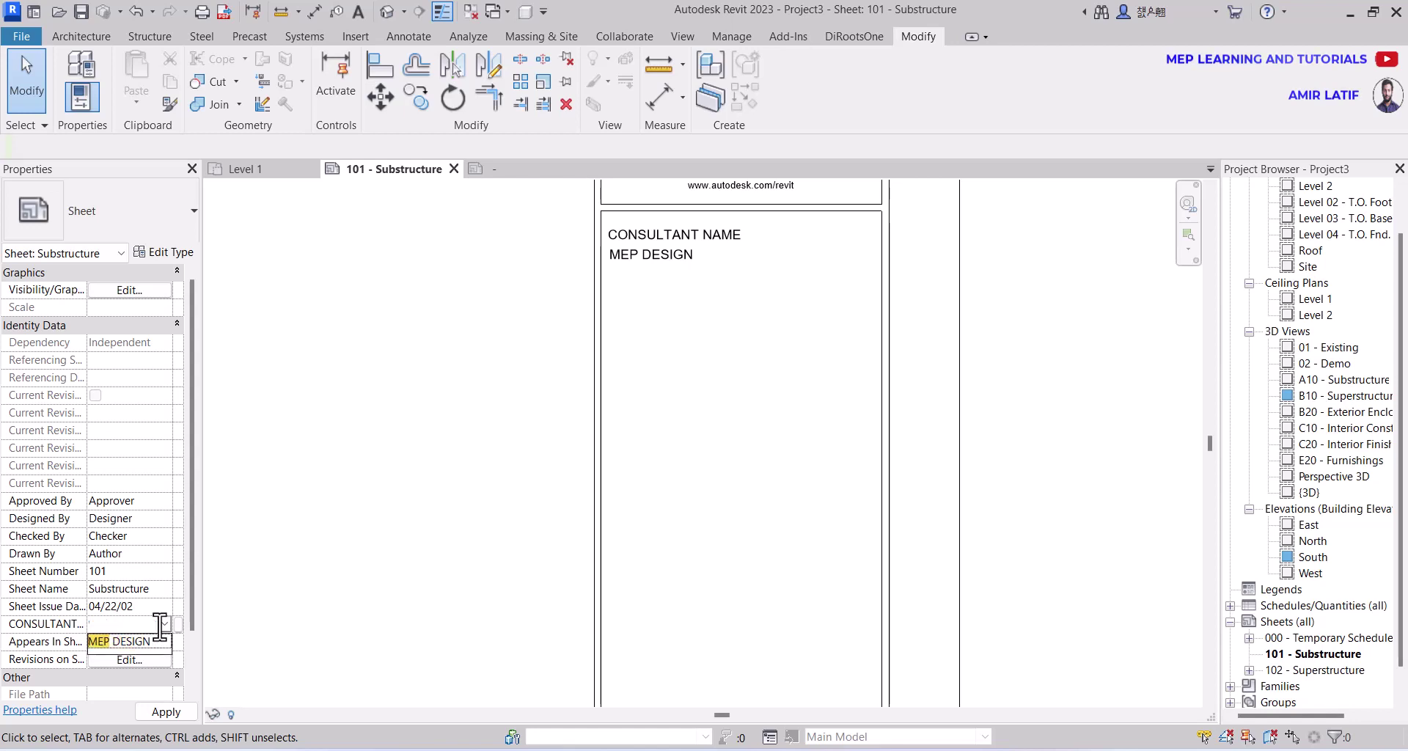
pyautogui.write('ENGIN')
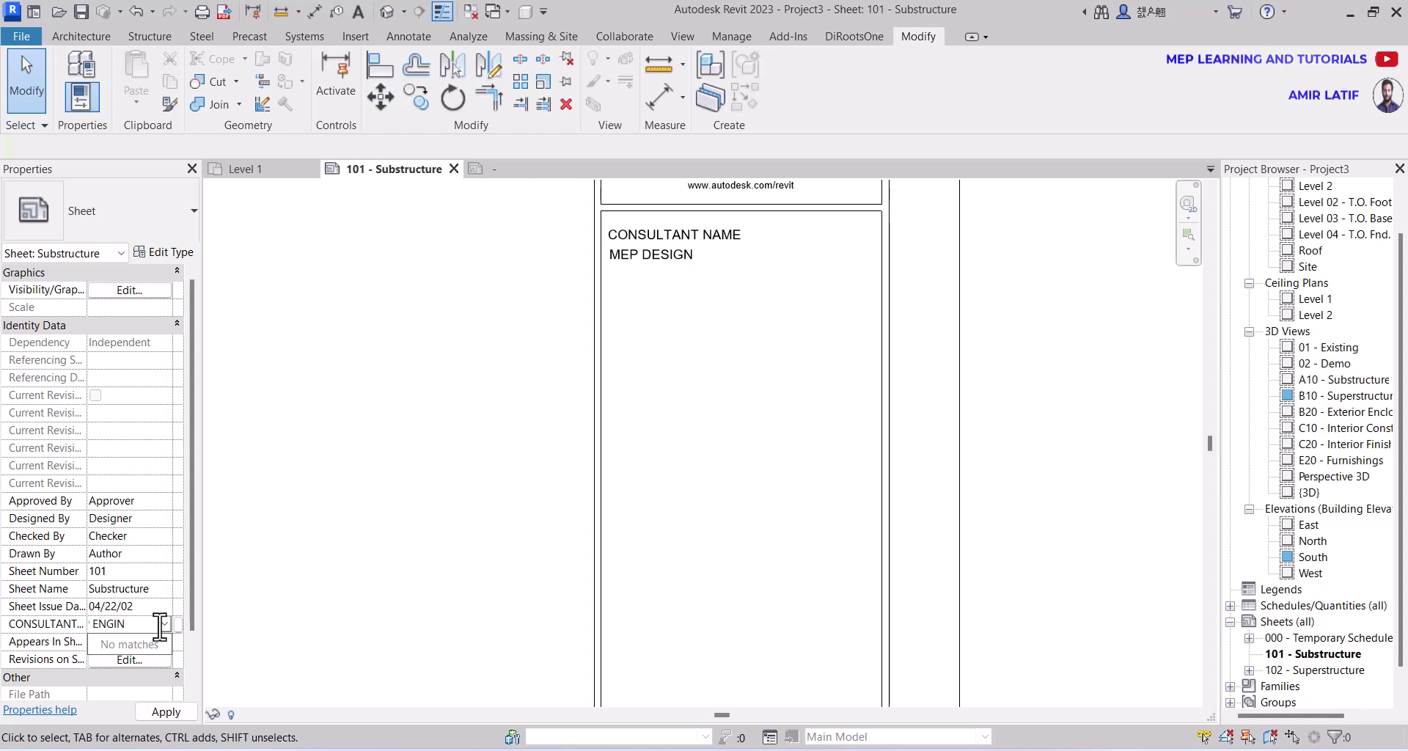
pyautogui.write('EERING CO')
pyautogui.write('NSULTANTS')
pyautogui.write(' PRIVATE')
pyautogui.write(' LT')
pyautogui.write('D')
pyautogui.press('Return')
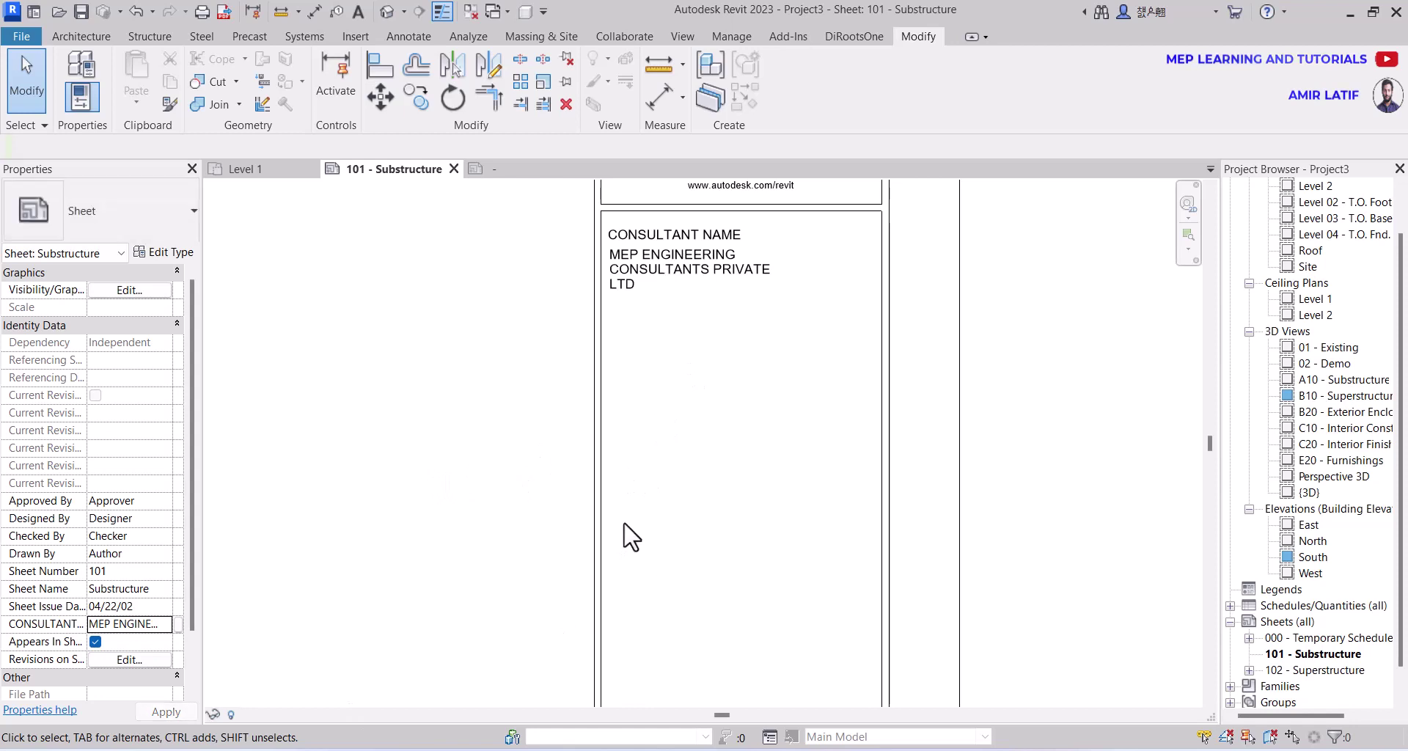
pyautogui.scroll(1, 634, 408)
pyautogui.moveTo(662, 403); pyautogui.dragTo(549, 716, button='middle')
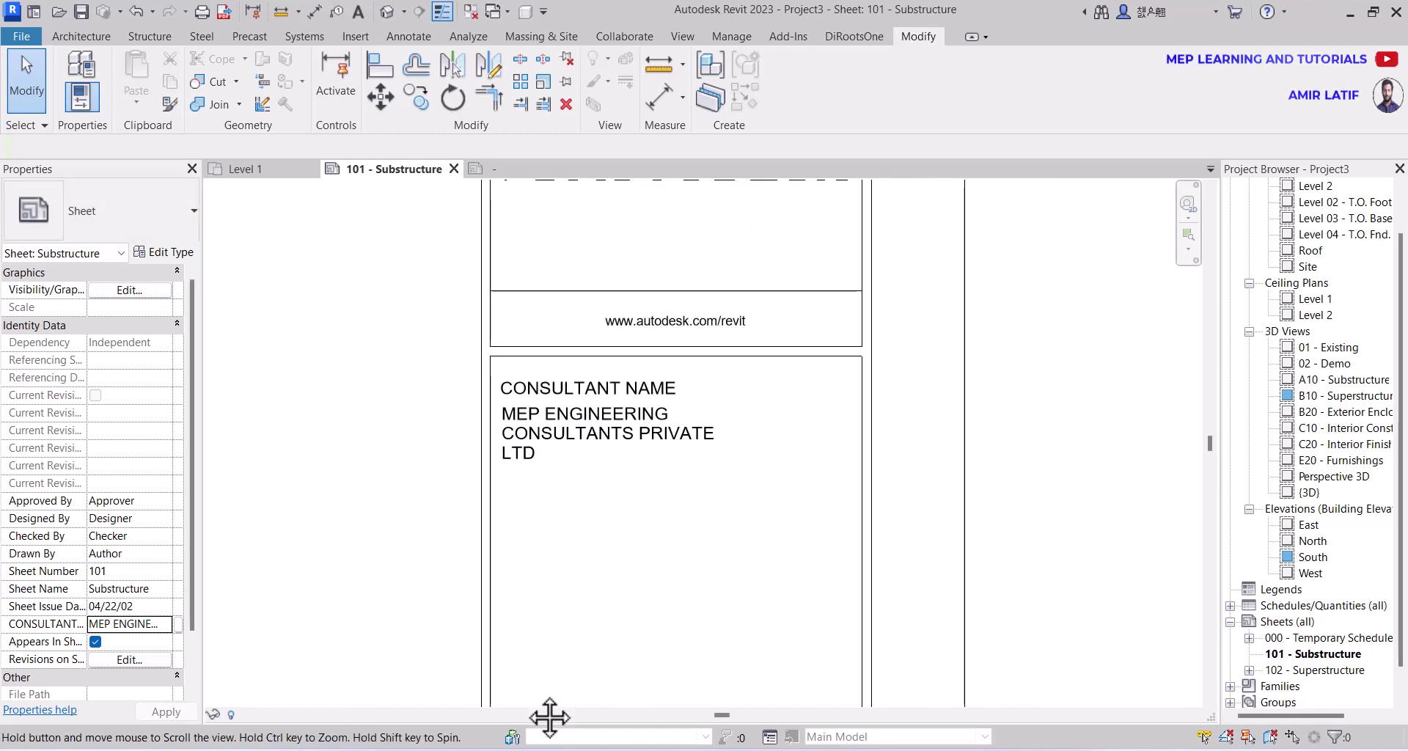
pyautogui.scroll(2, 503, 565)
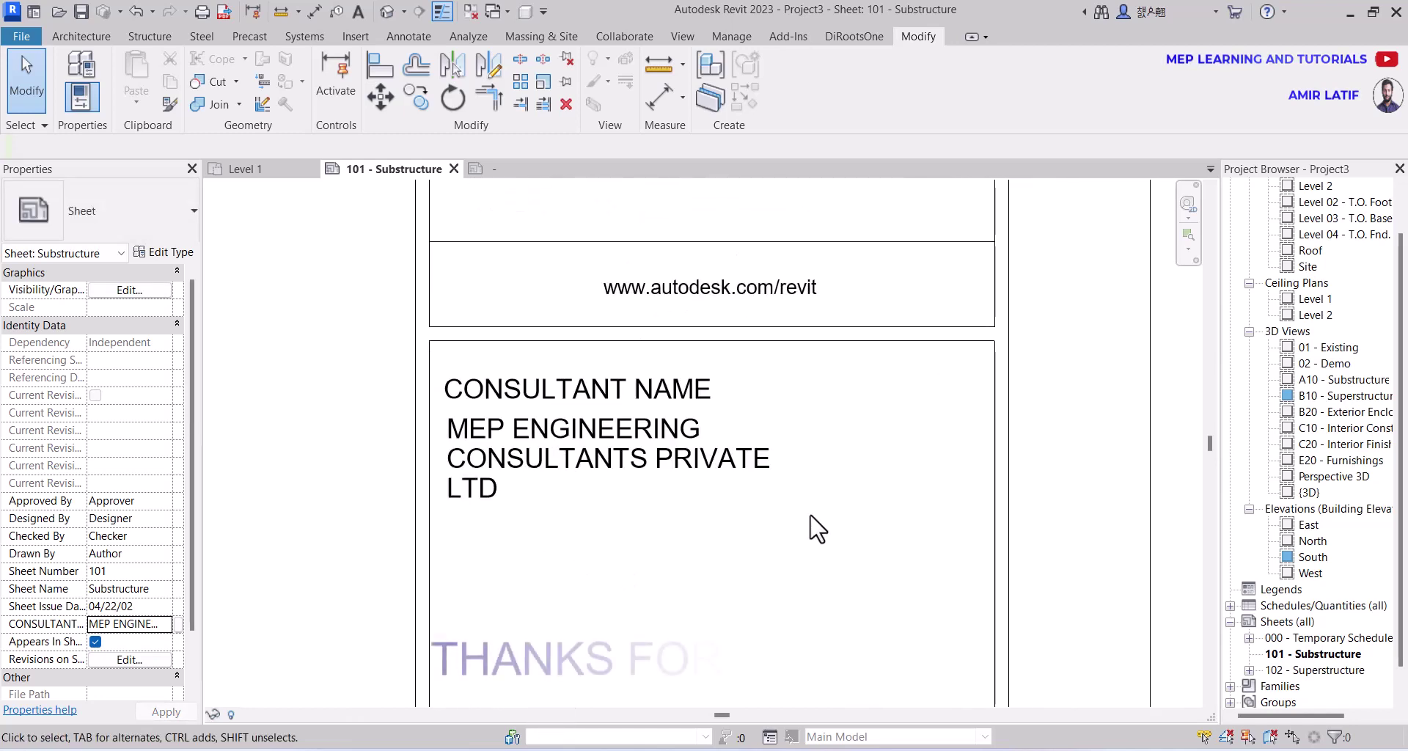